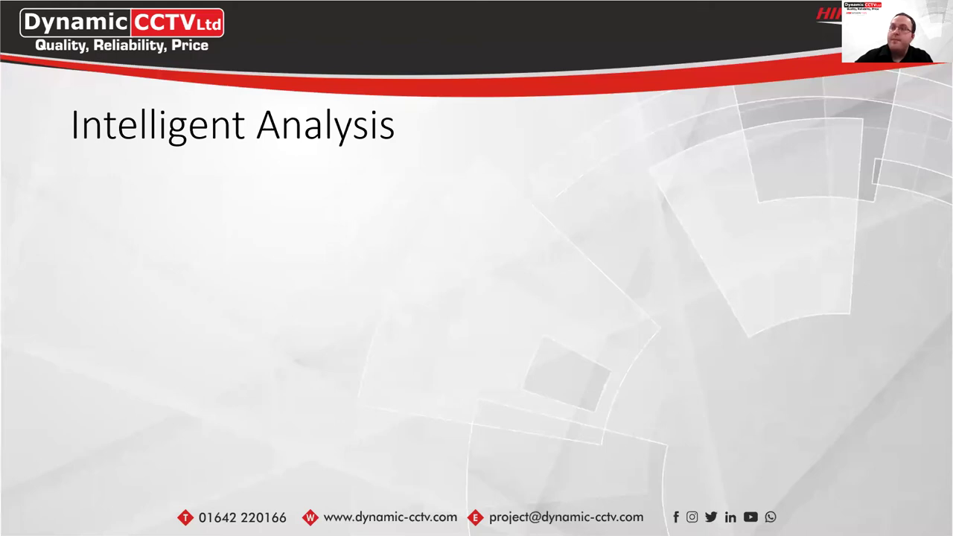
Advance the slideshow to the Live Demo slide, then switch to the browser's Web Client login page
key("Right")
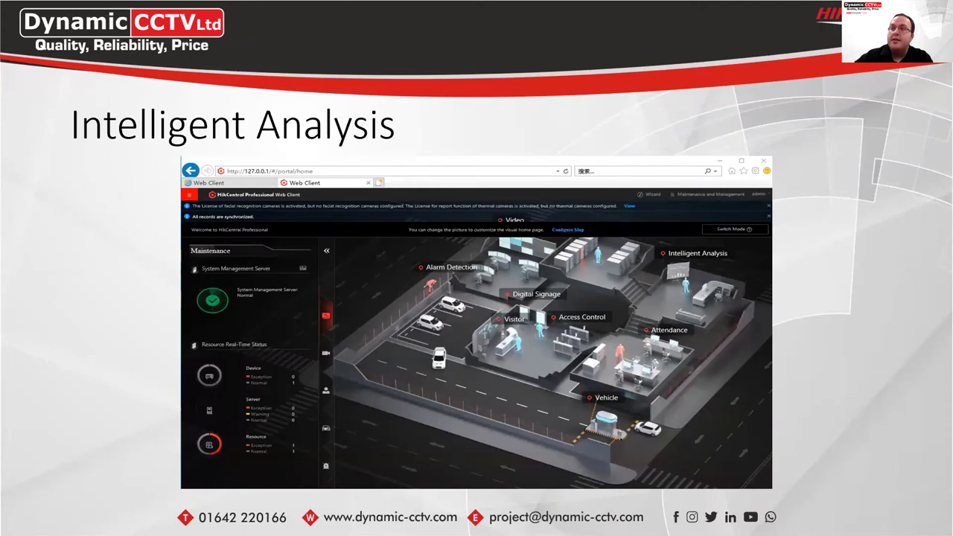
key("Right")
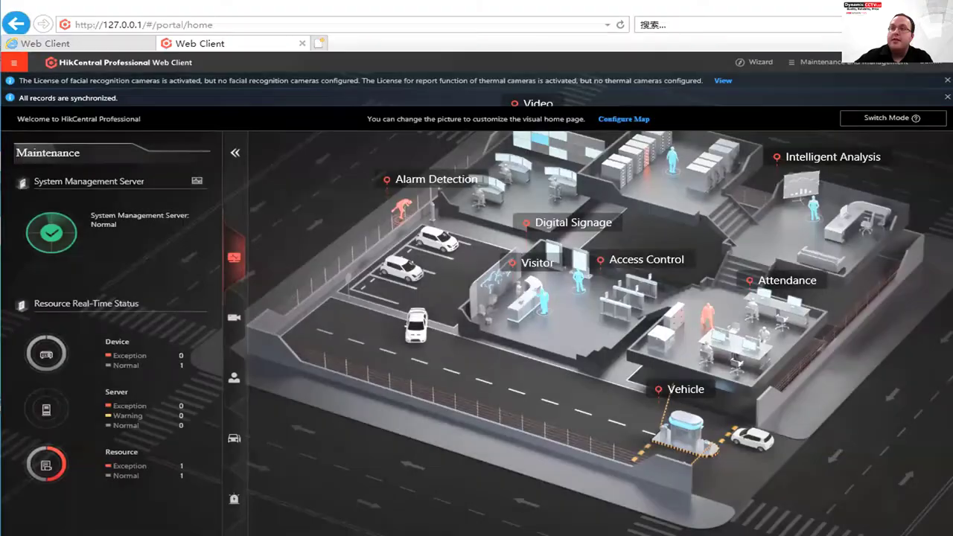
key("Right")
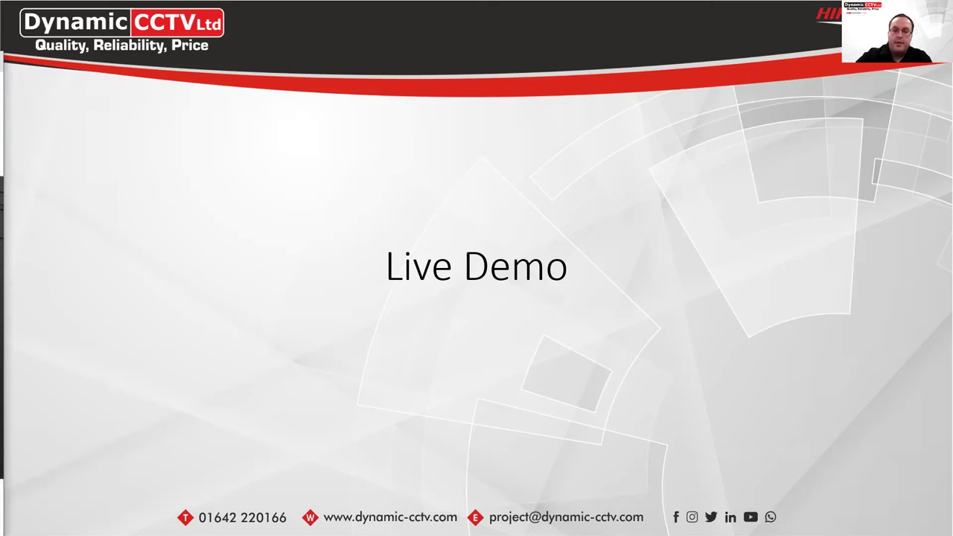
key("alt+Tab")
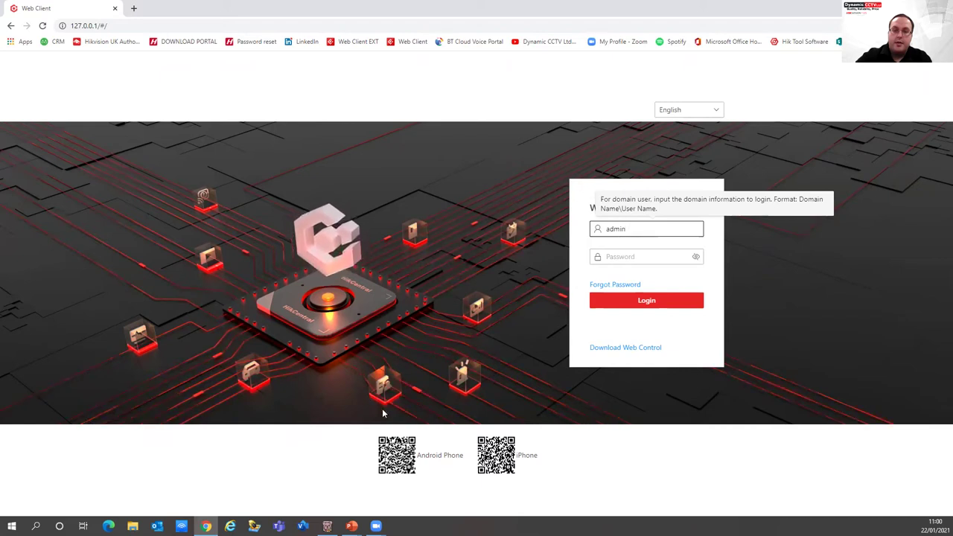
Sign in with the account password, then open and close a new browser tab
left_click(623, 256)
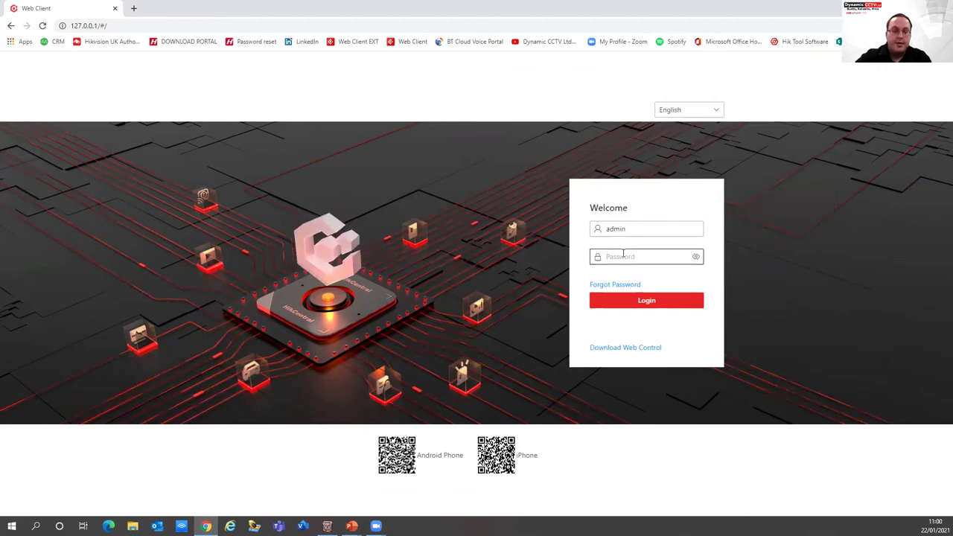
type("*********")
left_click(618, 301)
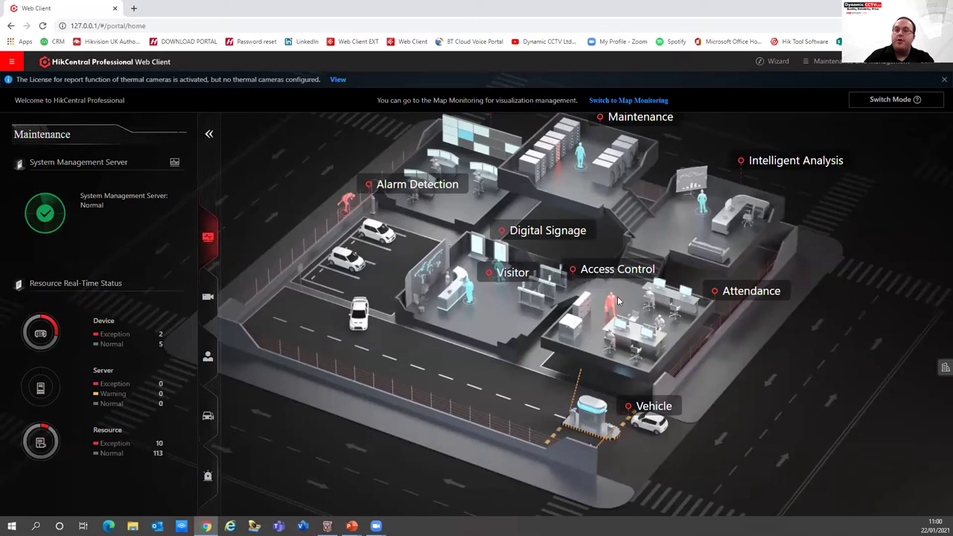
left_click(133, 9)
key("ctrl+w")
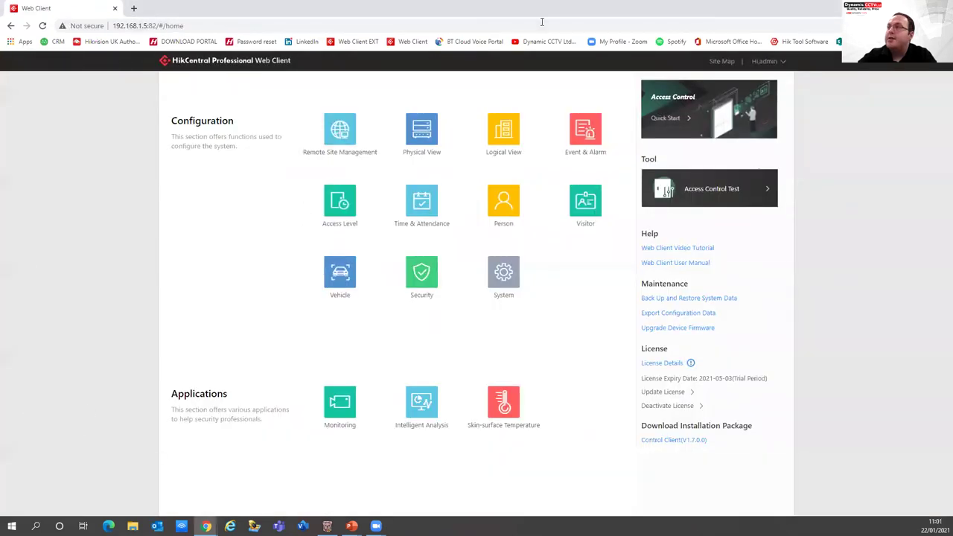
Un-maximise the browser to get back to the local 127.0.0.1 Web Client home
double_click(542, 21)
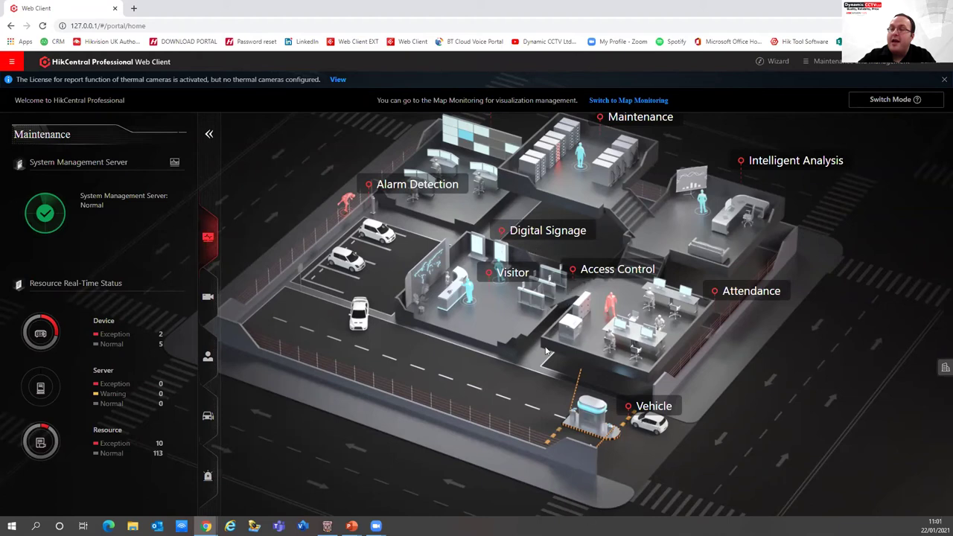
left_click(605, 119)
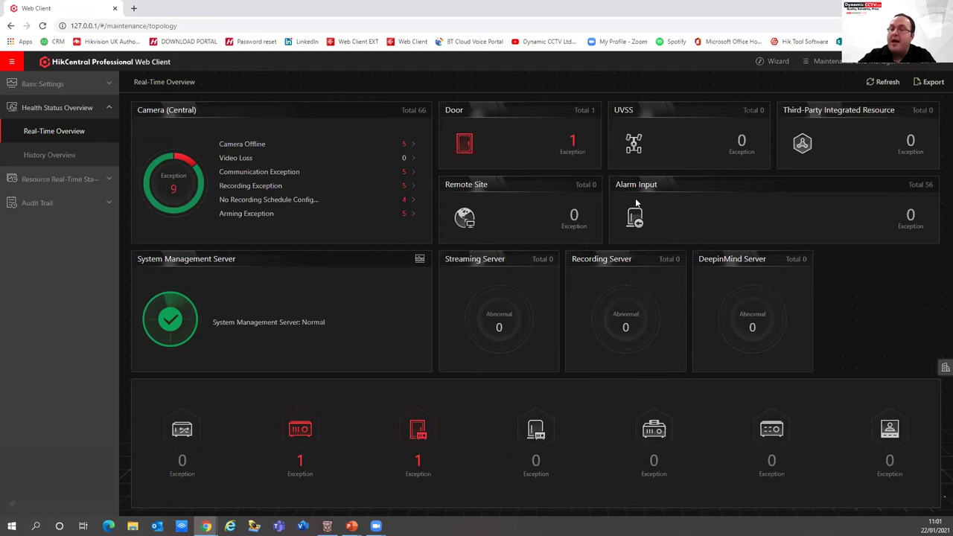
mouse_move(58, 65)
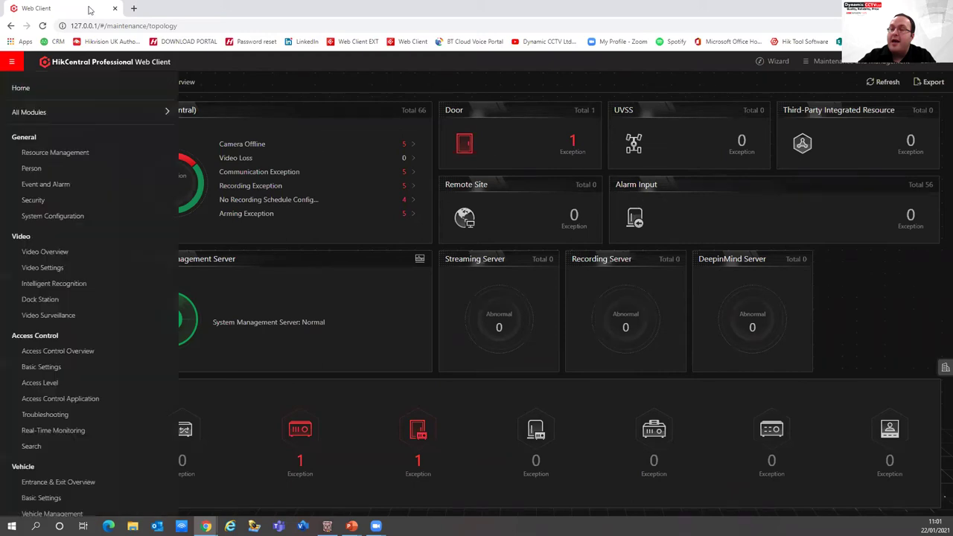
left_click(60, 91)
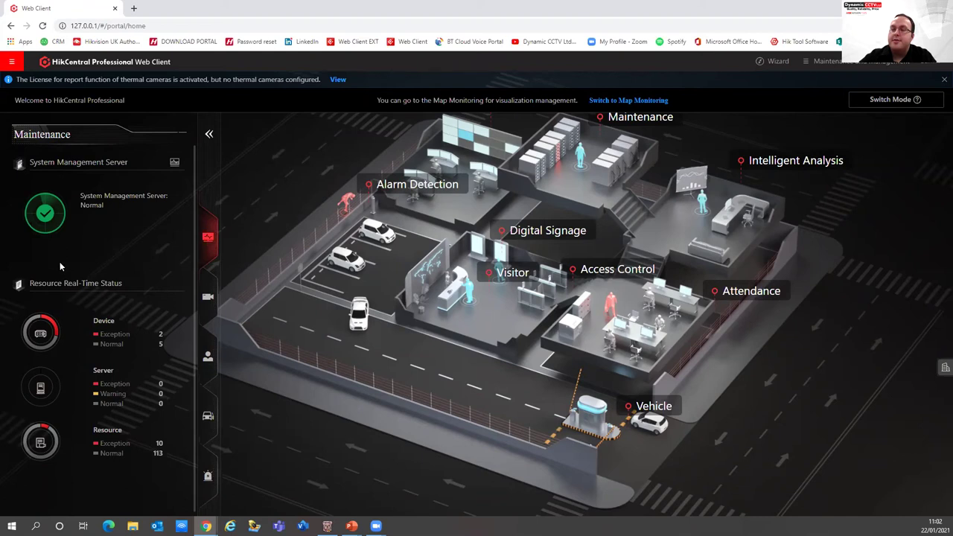
Review the Intelligent Analysis, Access Control and parking summaries, highlighting the parking capacity of 50
left_click(207, 297)
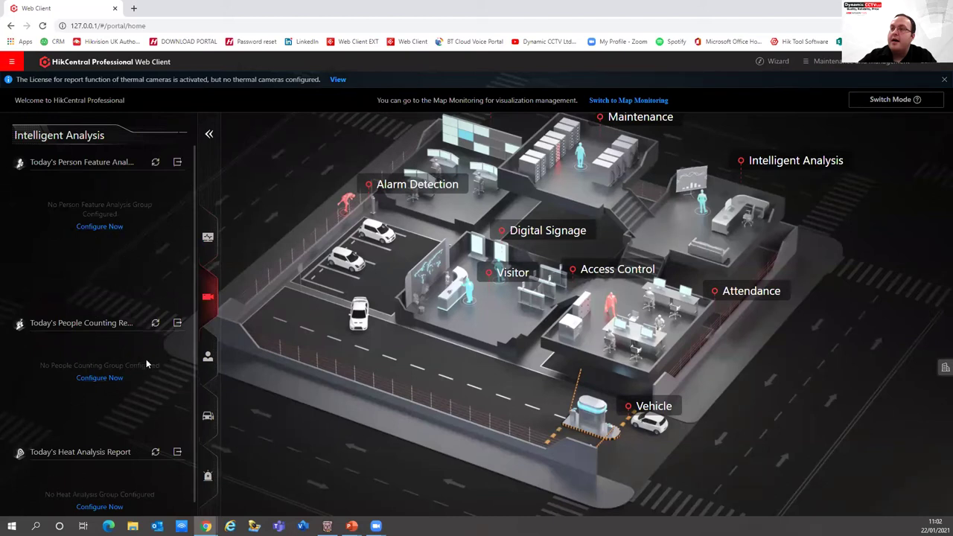
left_click(208, 359)
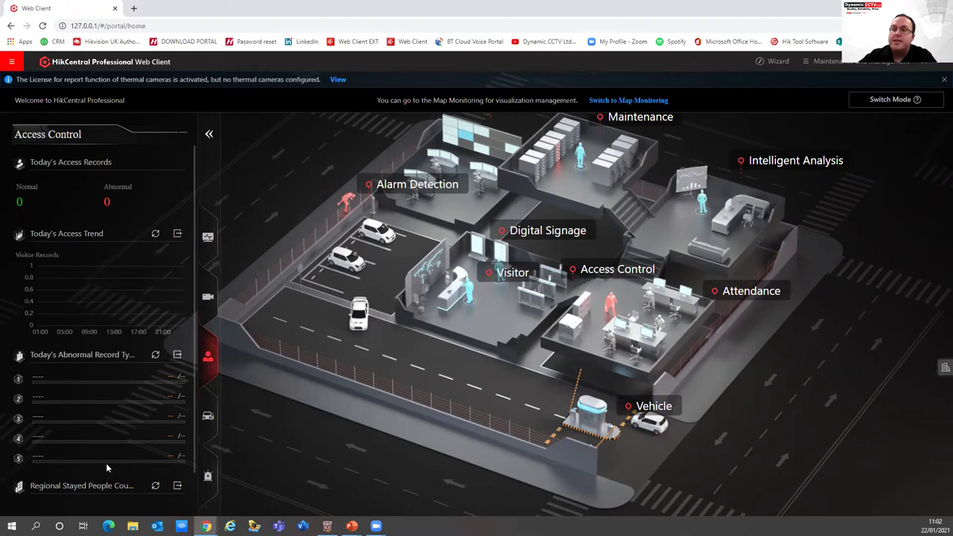
left_click(205, 418)
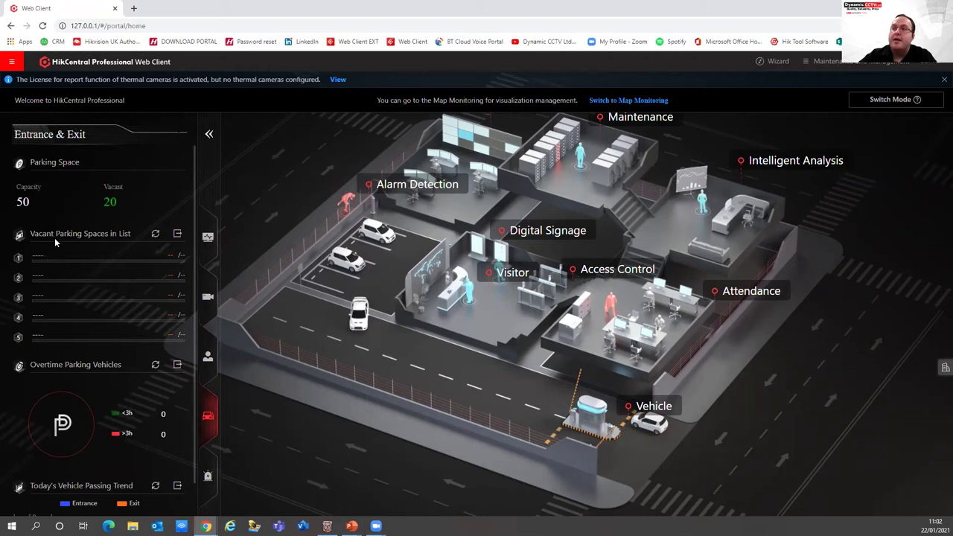
left_click_drag(32, 208, 8, 212)
right_click(165, 200)
left_click(138, 188)
scroll(141, 195, "down", 1)
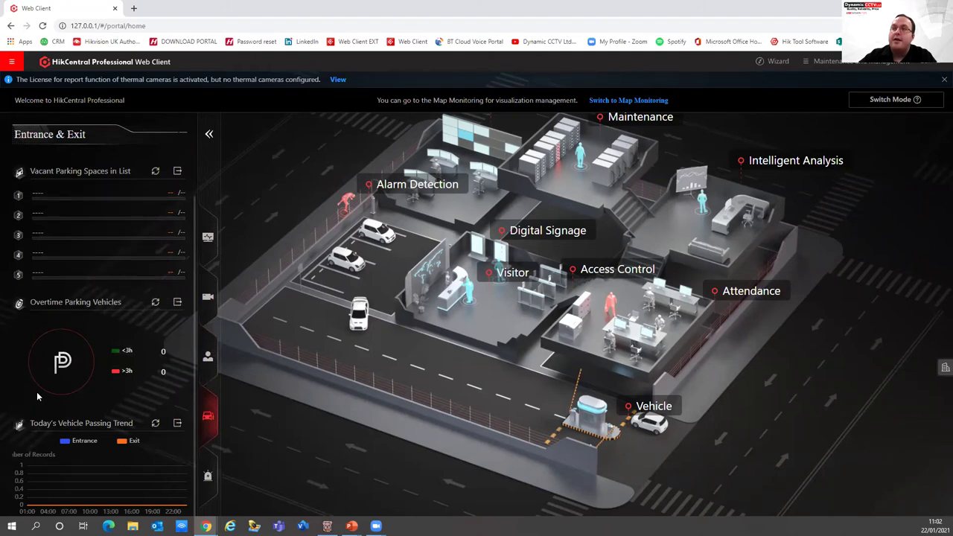
Show the Alarm summary with 0 alarms and the licence menu with trial expiry 2021-07-11
left_click(206, 481)
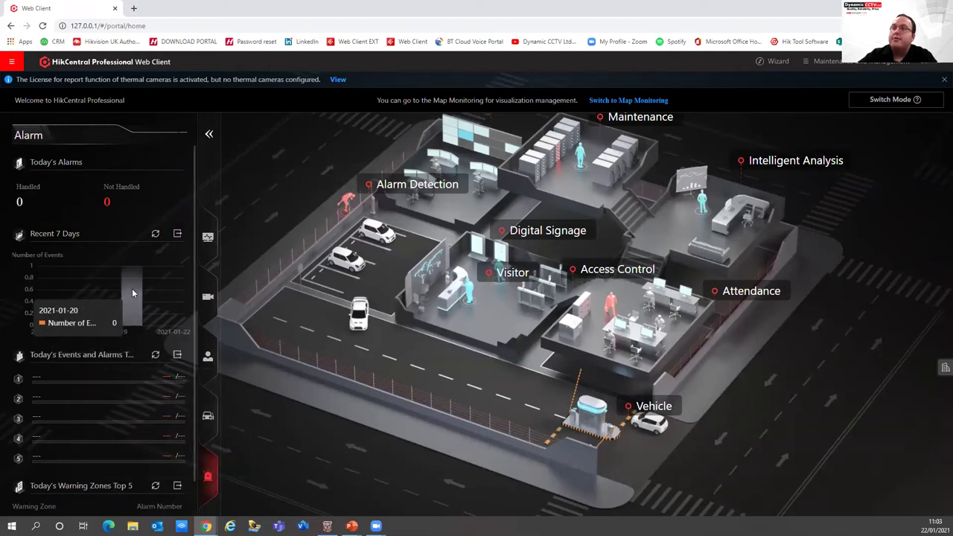
mouse_move(144, 302)
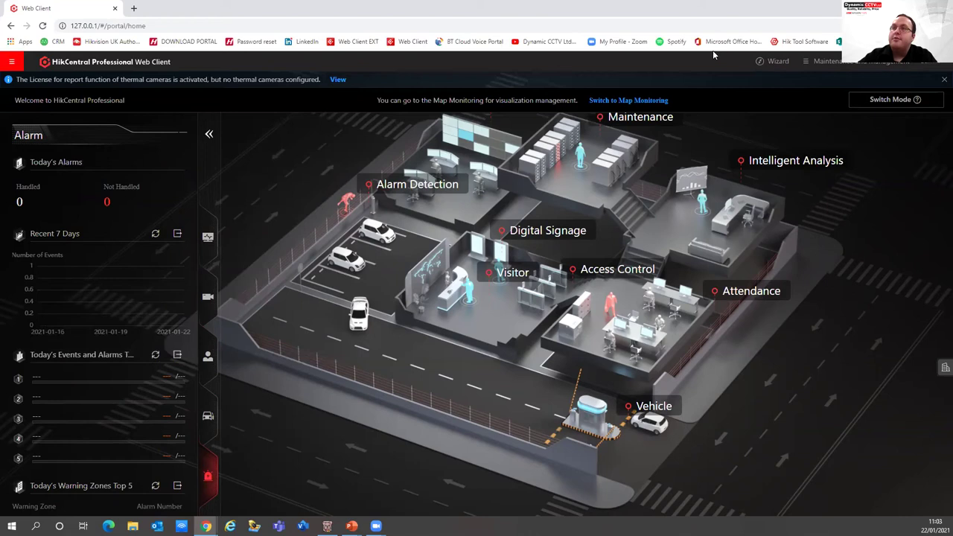
mouse_move(841, 65)
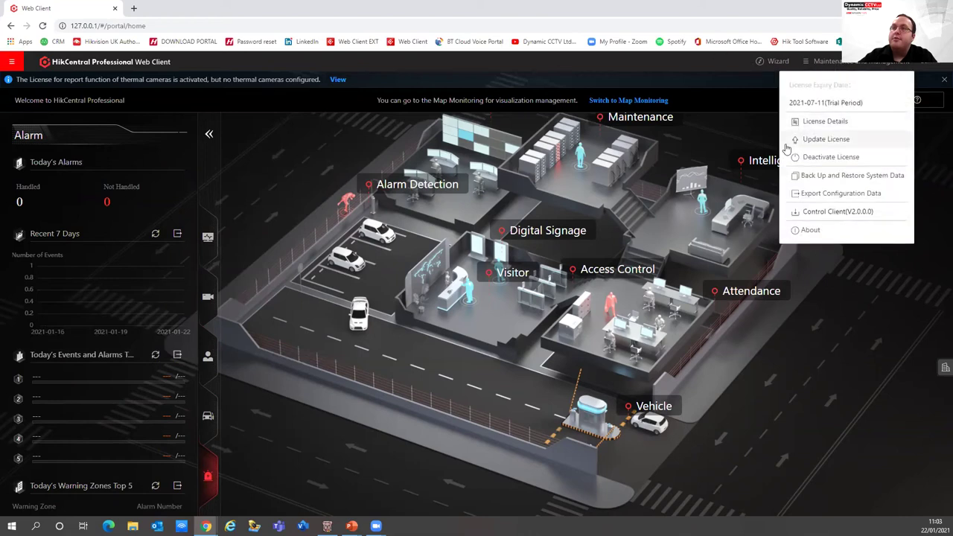
Review License Details, including 18 doors and Evidence Collection, and expand the Cameras 66/87 entry
left_click(825, 122)
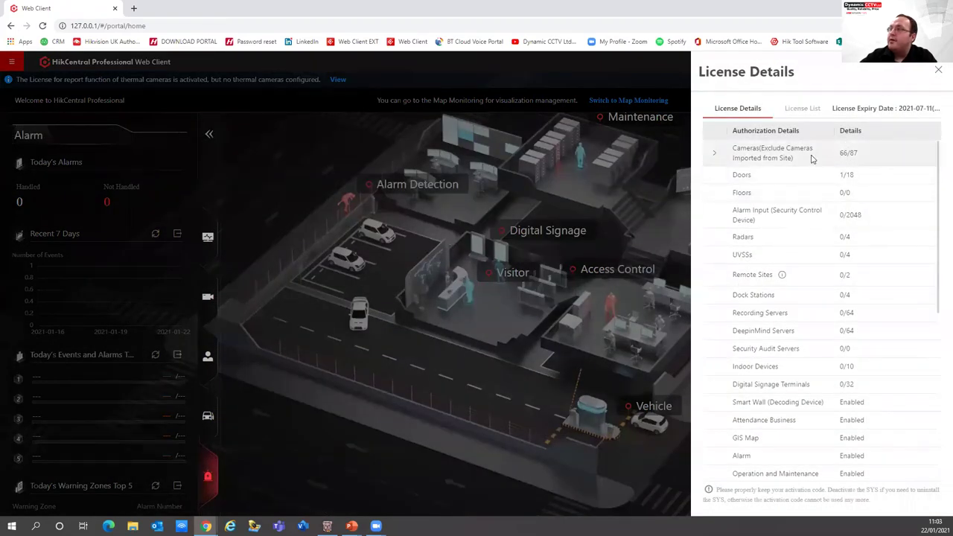
mouse_move(843, 152)
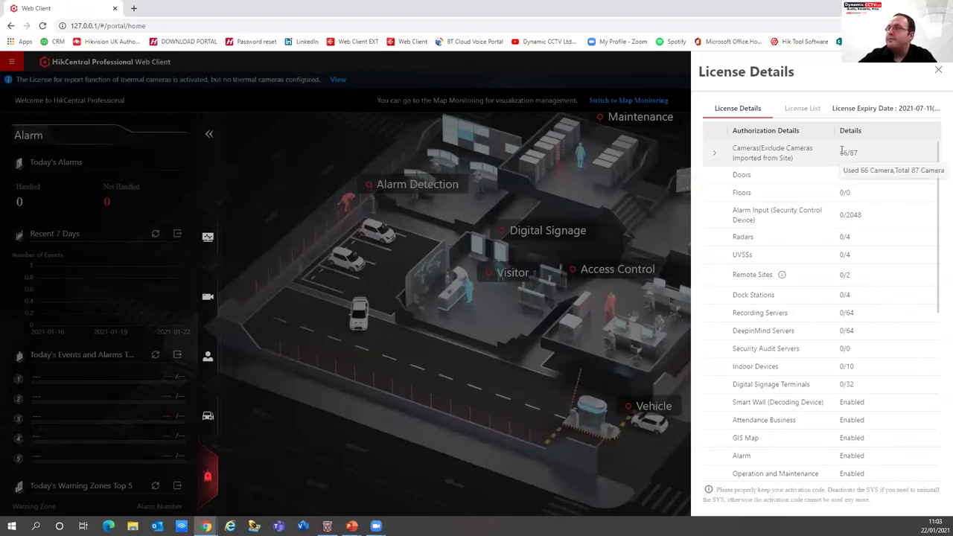
mouse_move(855, 189)
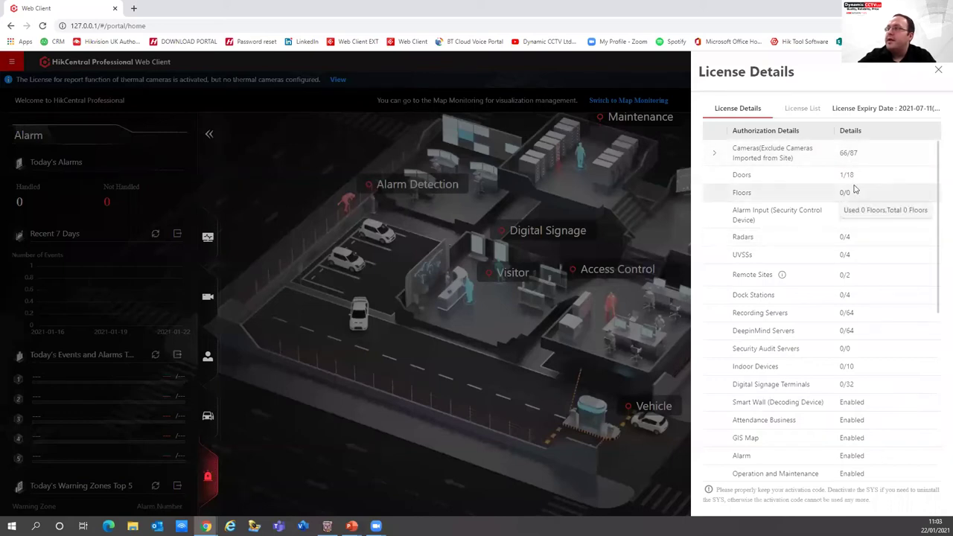
left_click_drag(852, 175, 871, 200)
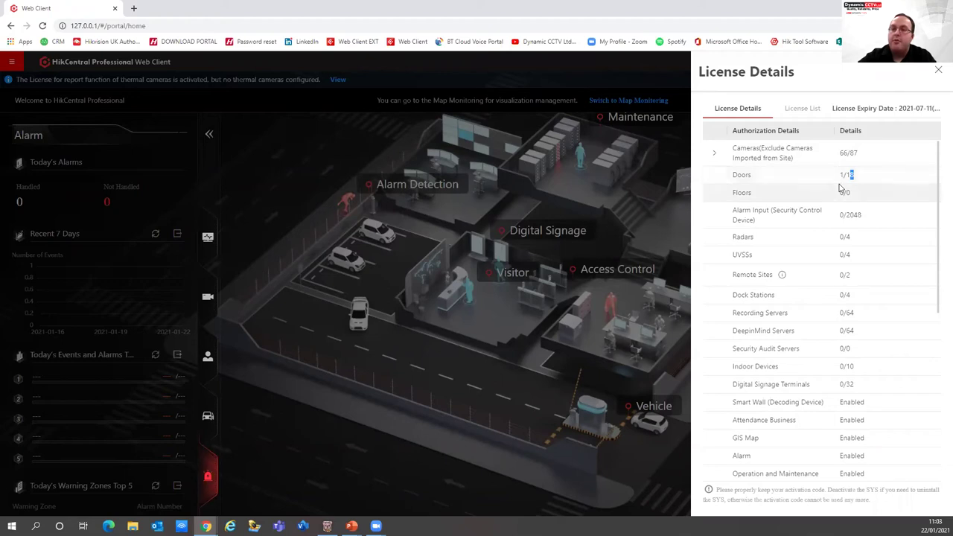
scroll(845, 237, "down", 6)
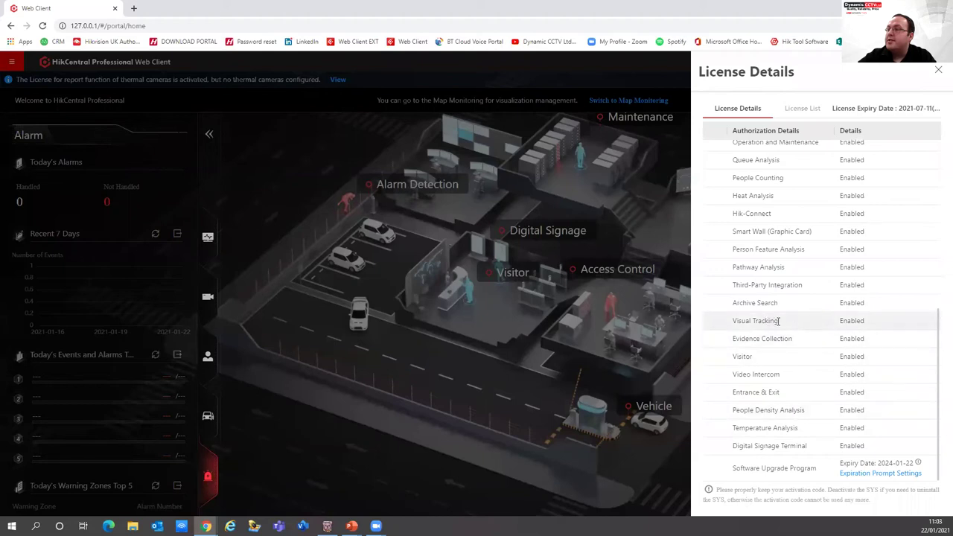
left_click_drag(792, 339, 706, 344)
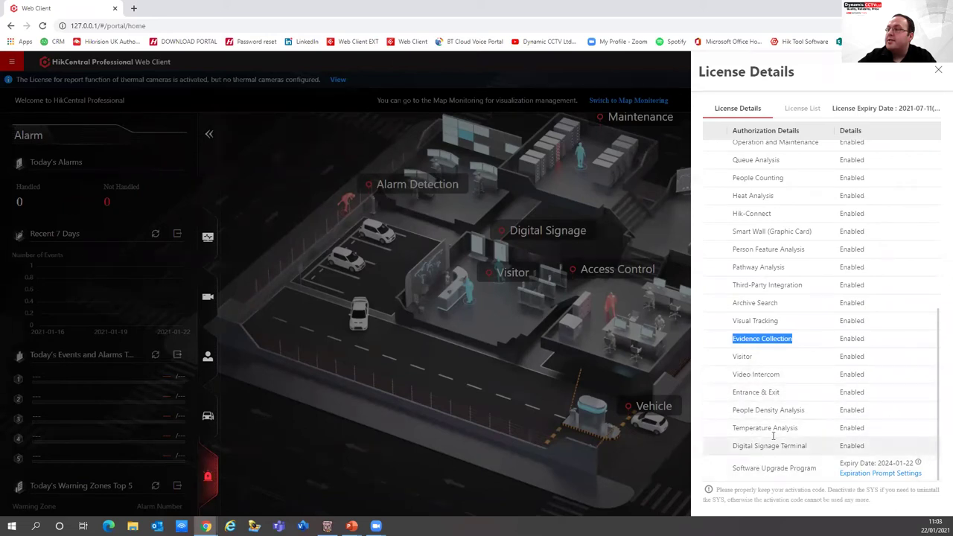
scroll(773, 437, "up", 5)
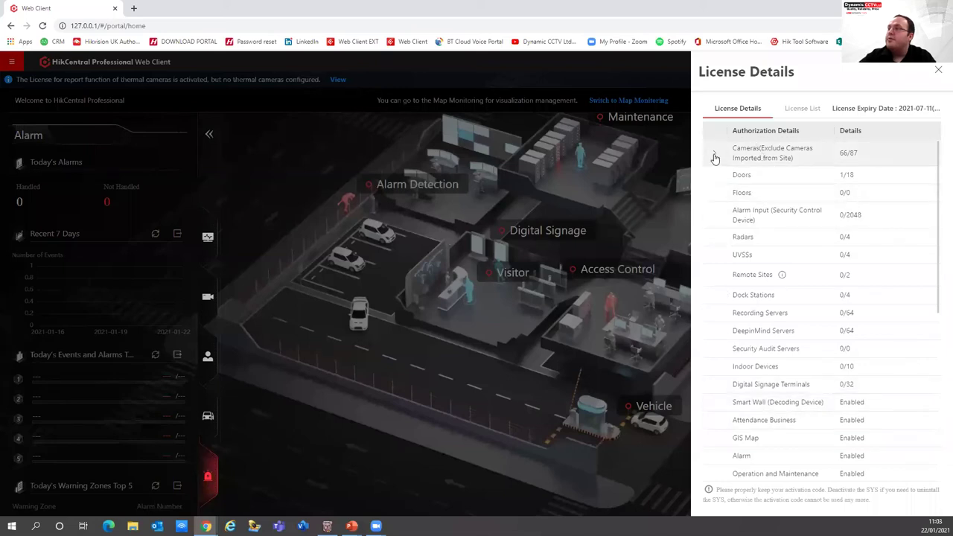
left_click(714, 155)
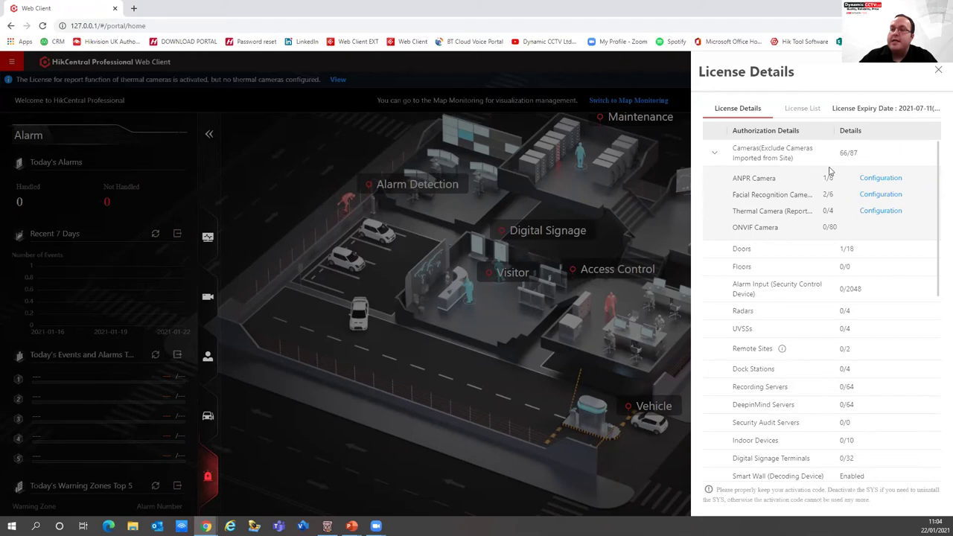
Inspect the ANPR and facial recognition camera licence entries, close License Details, and open the module menu
left_click(873, 180)
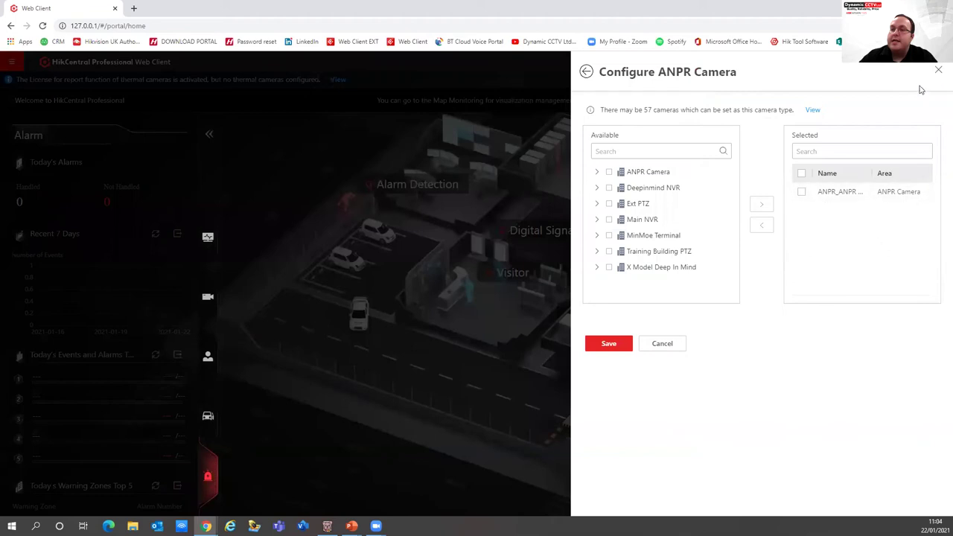
left_click(937, 70)
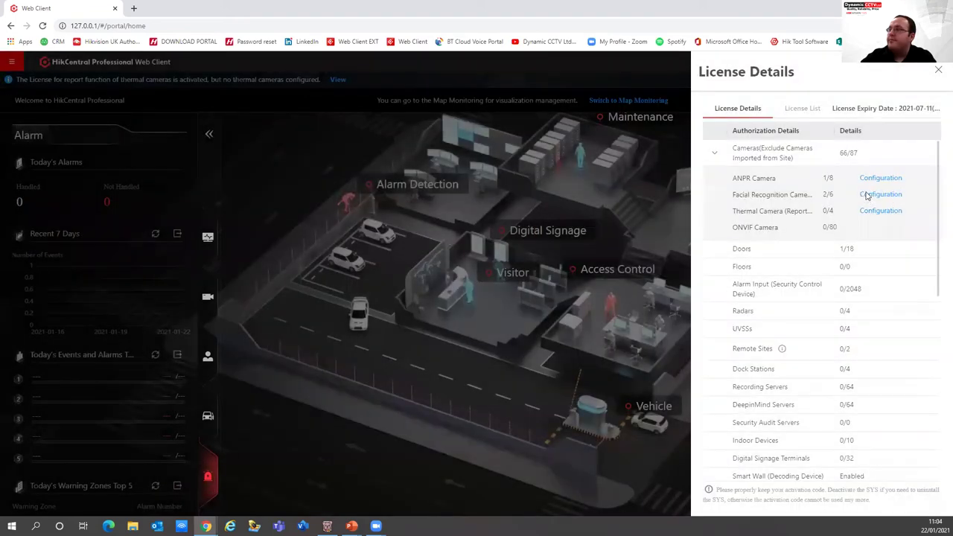
left_click(880, 195)
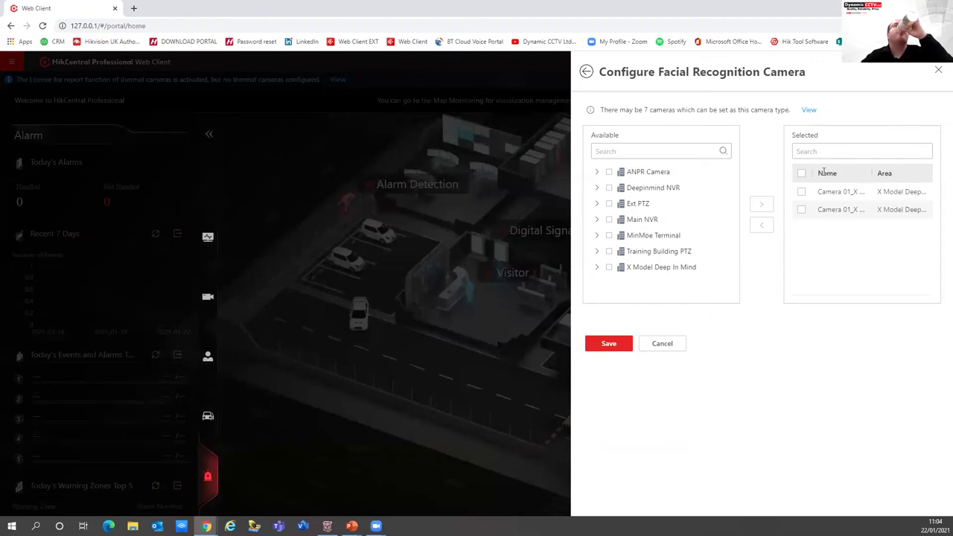
left_click(937, 70)
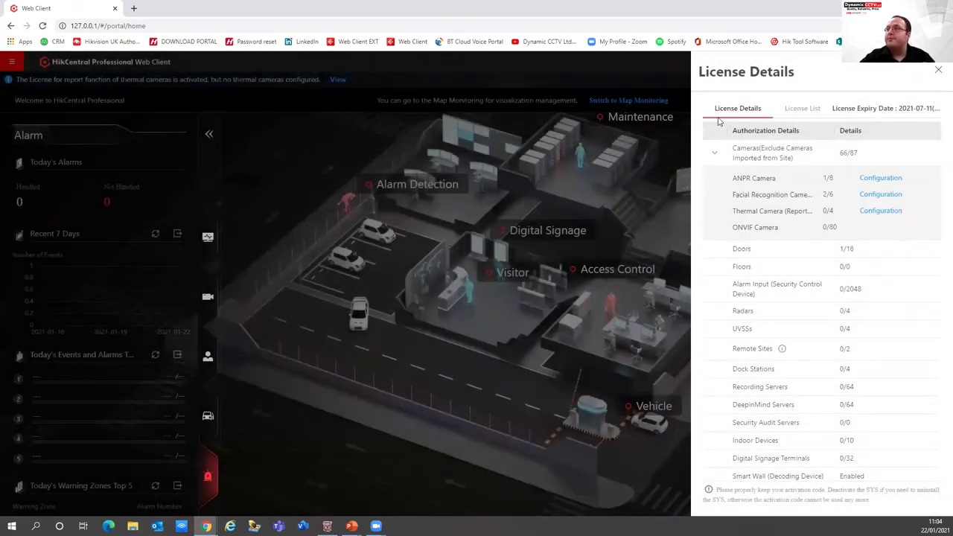
left_click(937, 70)
left_click(11, 61)
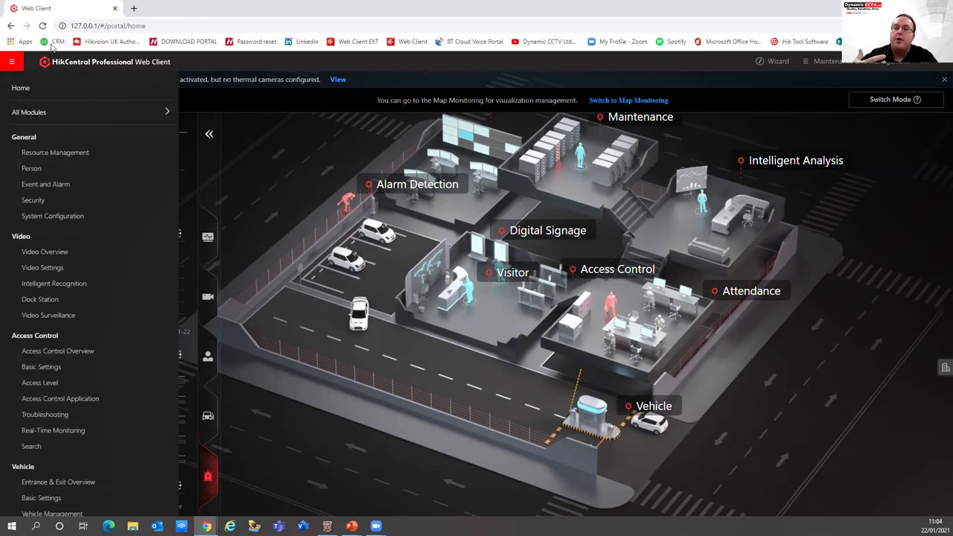
In Resource Management, list the access control devices: Door Controller (offline) and MinMoe Terminal (online)
left_click(35, 153)
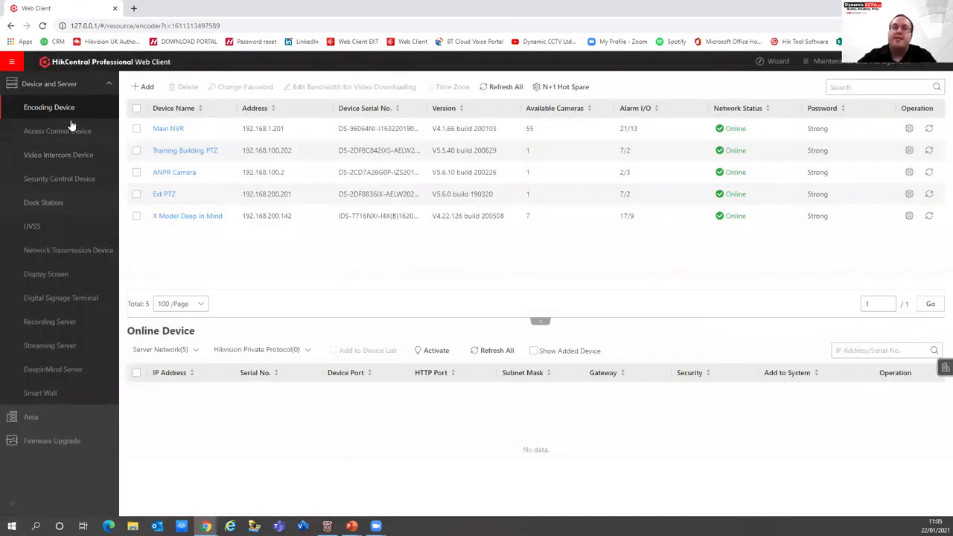
left_click(84, 86)
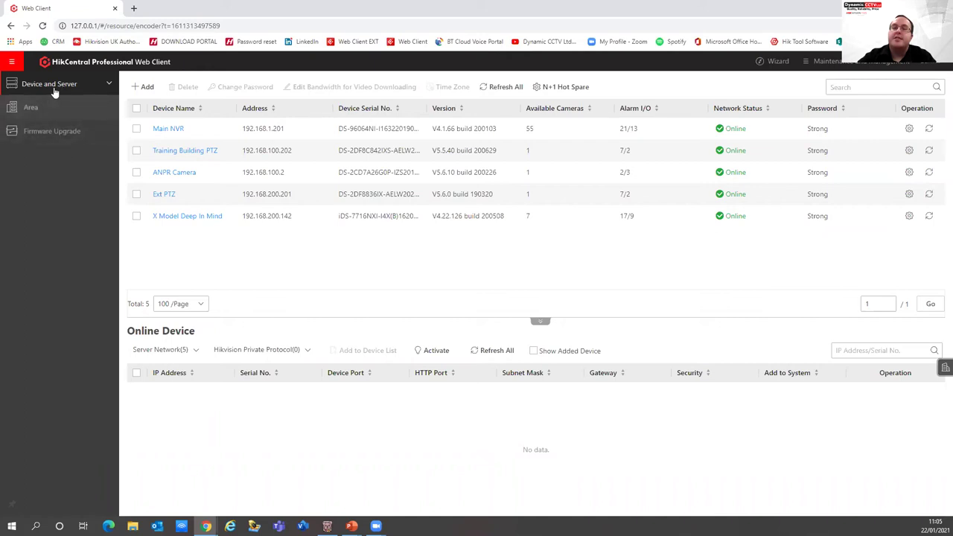
left_click(55, 93)
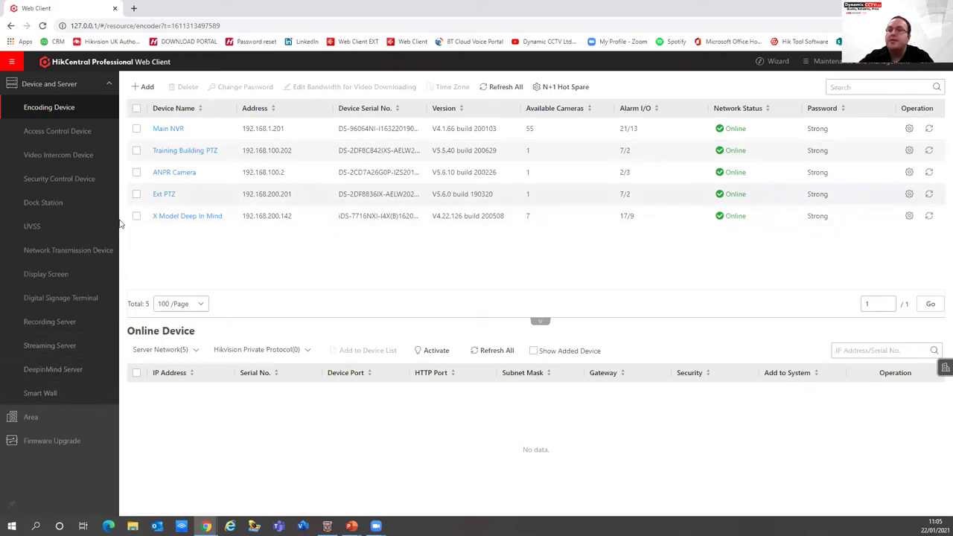
left_click(73, 139)
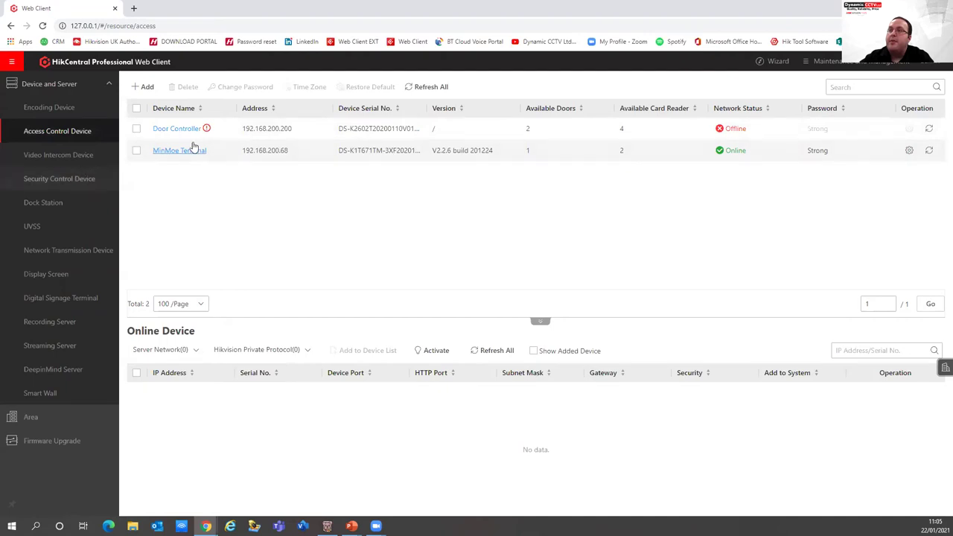
left_click(187, 150)
scroll(246, 302, "down", 3)
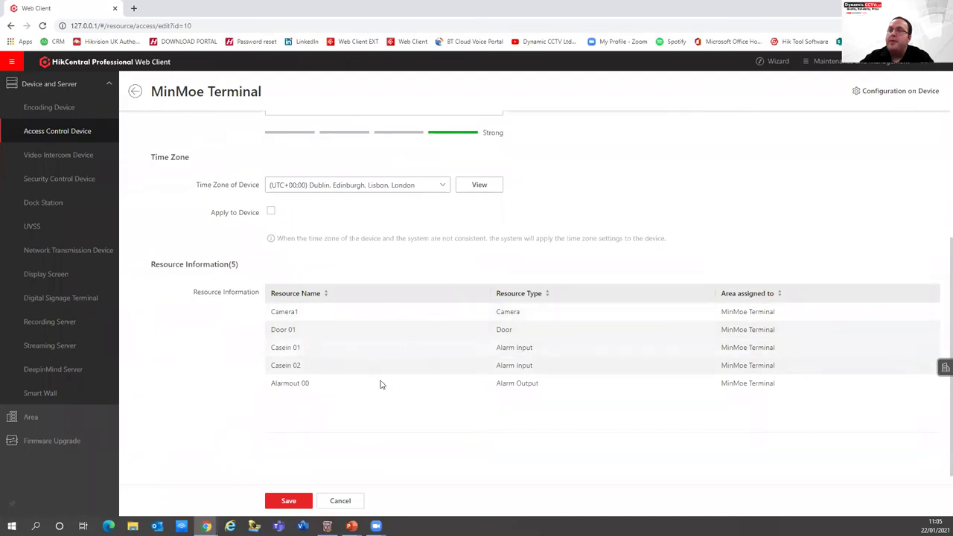
scroll(166, 352, "up", 1)
scroll(167, 347, "up", 3)
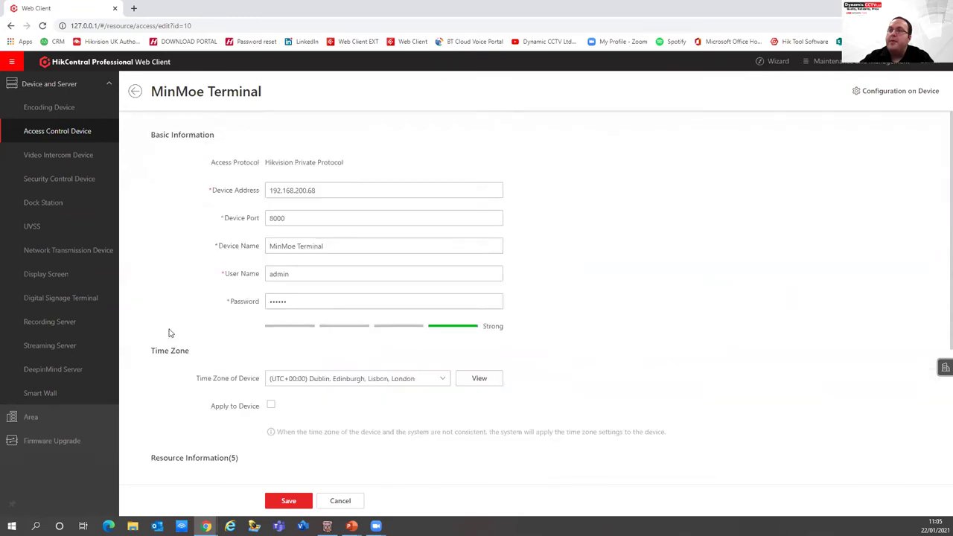
left_click(134, 90)
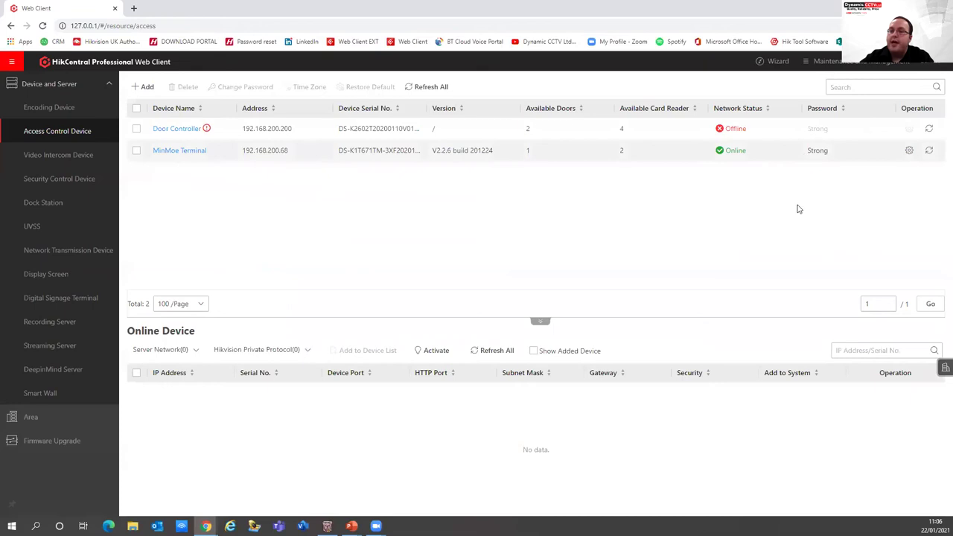
Open the MinMoe Terminal configuration and scroll through its temperature, mask and working mode settings to More
left_click(909, 150)
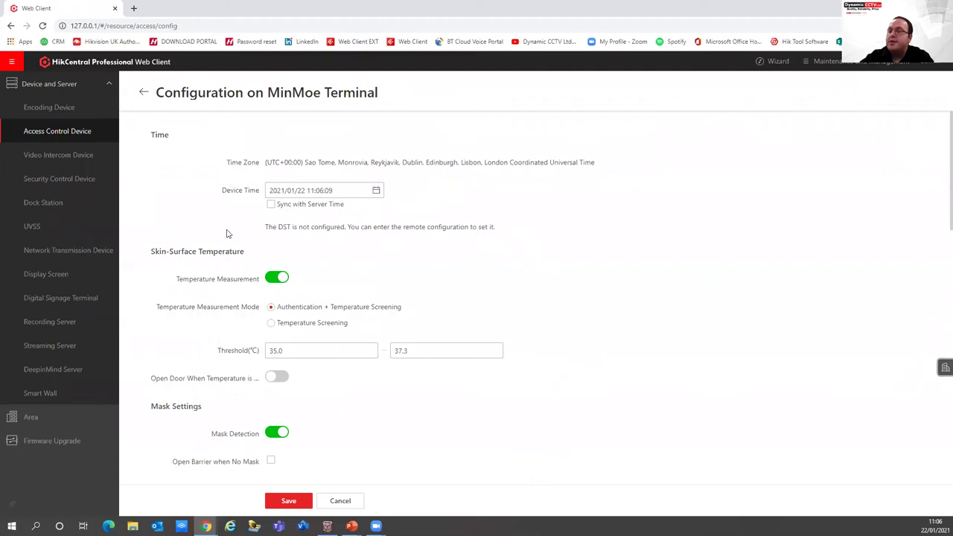
scroll(212, 288, "down", 1)
scroll(213, 288, "down", 2)
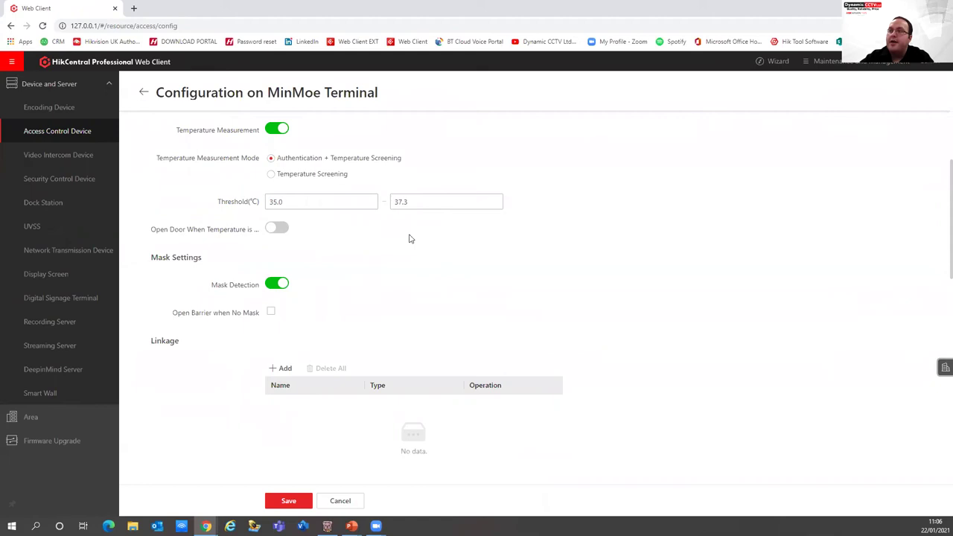
scroll(256, 319, "down", 2)
scroll(256, 318, "down", 8)
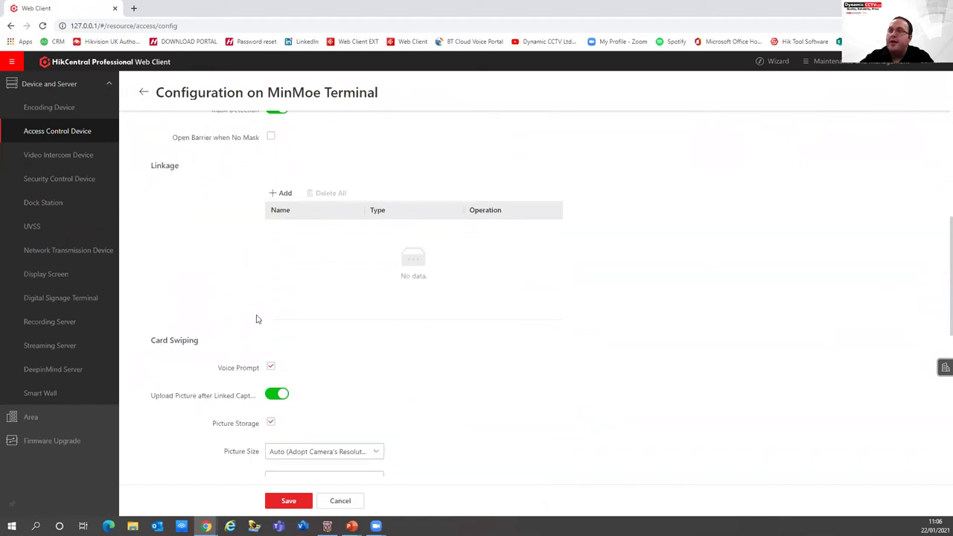
scroll(257, 316, "down", 2)
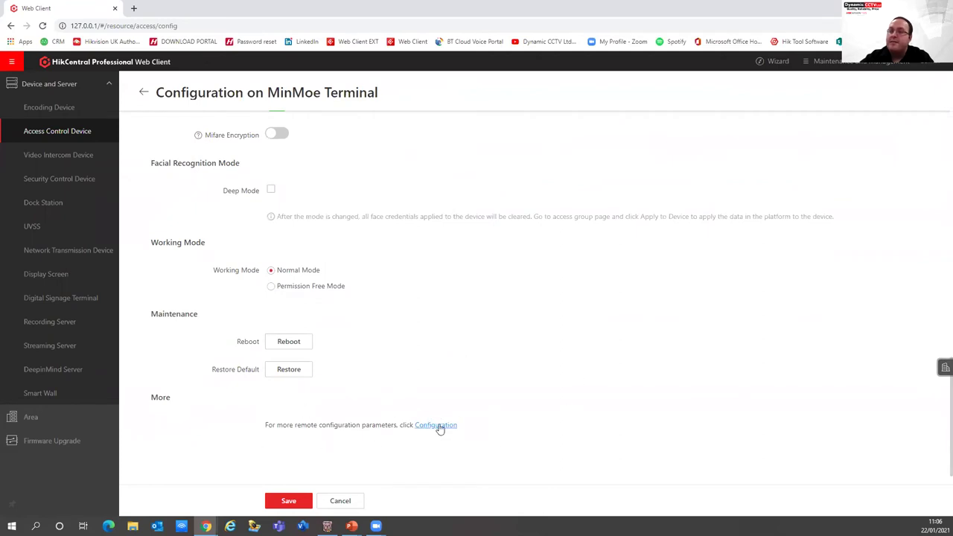
Open the MinMoe Terminal's own remote configuration window, review it, and close it
left_click(438, 427)
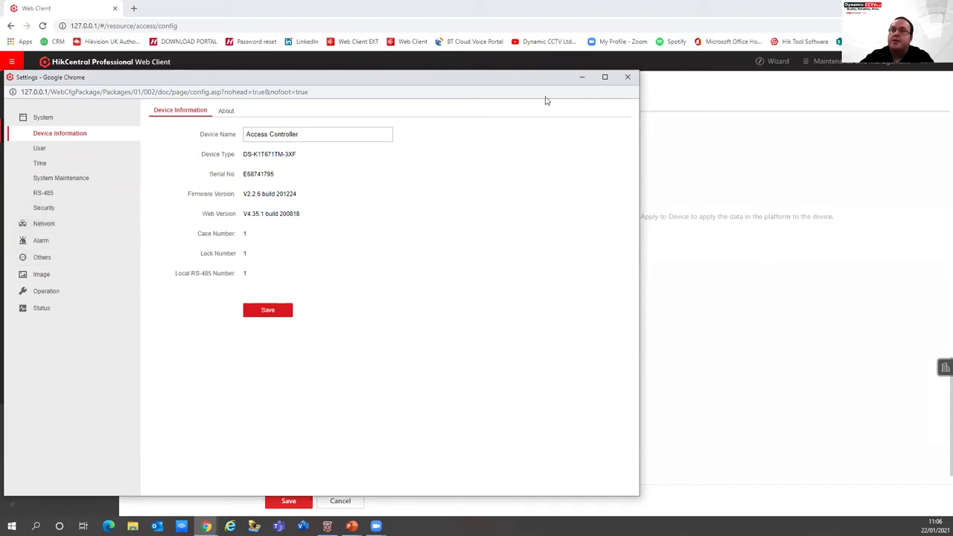
left_click(628, 77)
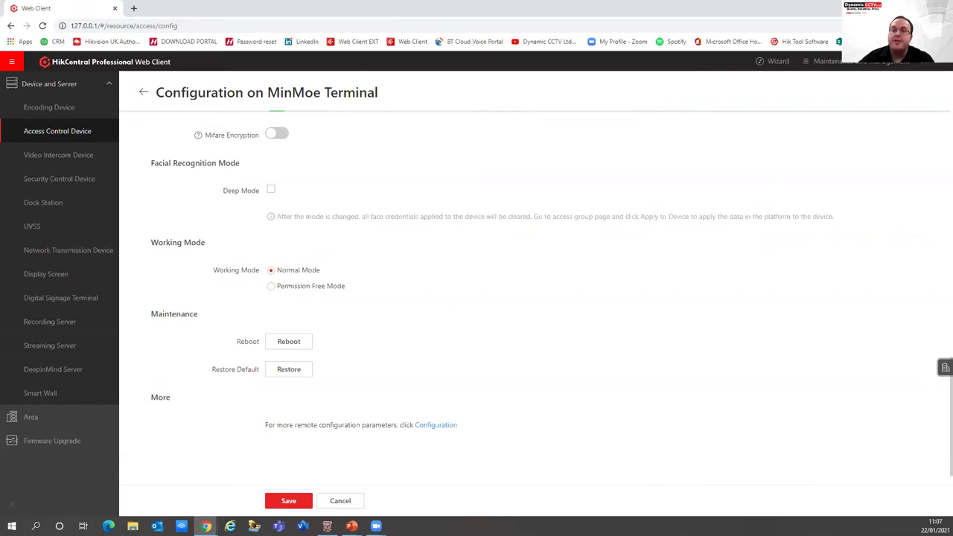
On the Area page, filter to the ANPR Camera area and select ANPR_ANPR Camera
left_click(37, 417)
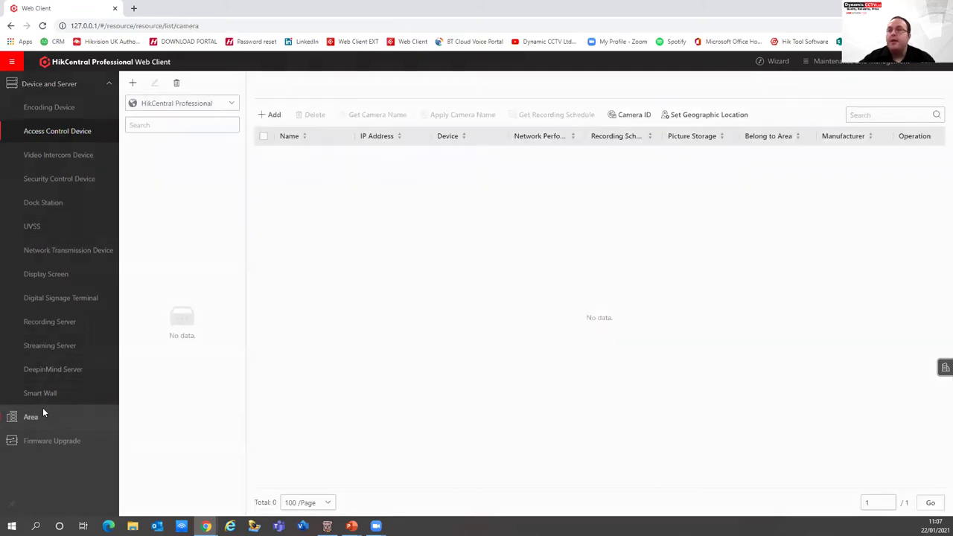
left_click(38, 416)
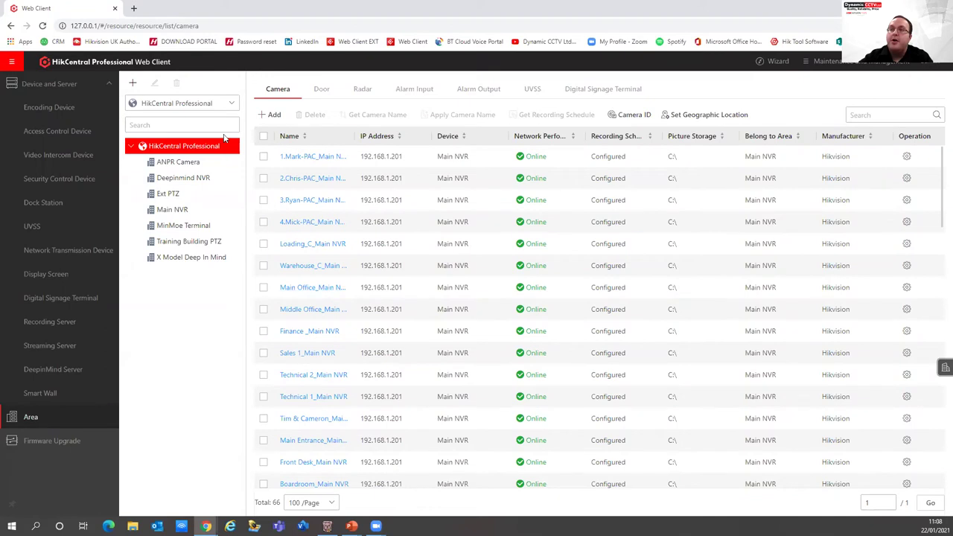
left_click(168, 162)
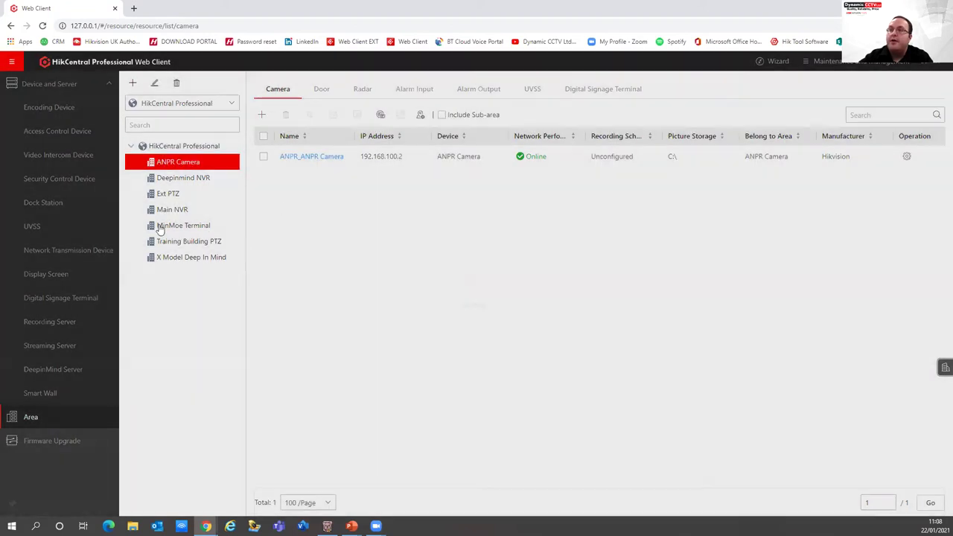
left_click(263, 158)
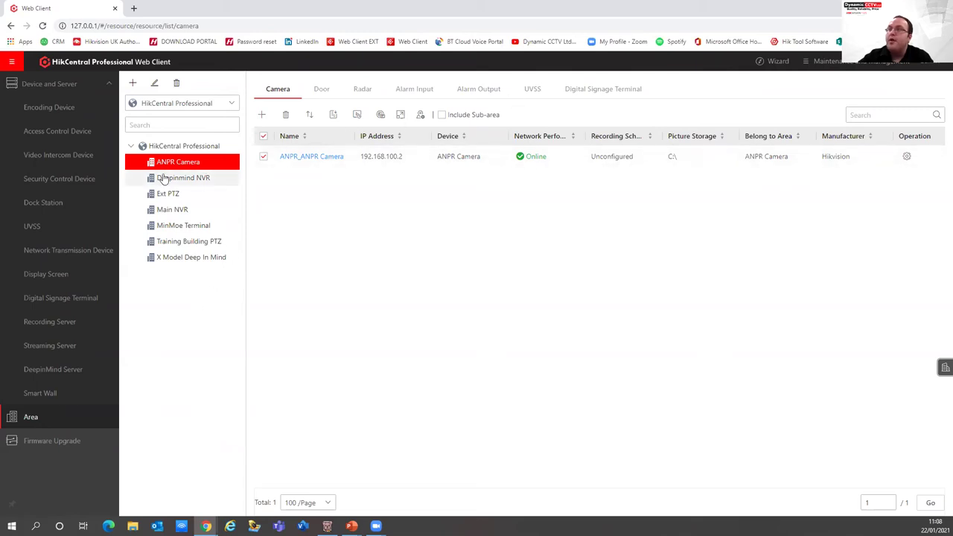
Open the ANPR_ANPR Camera settings and refresh its snapshot of the gate area
left_click(313, 158)
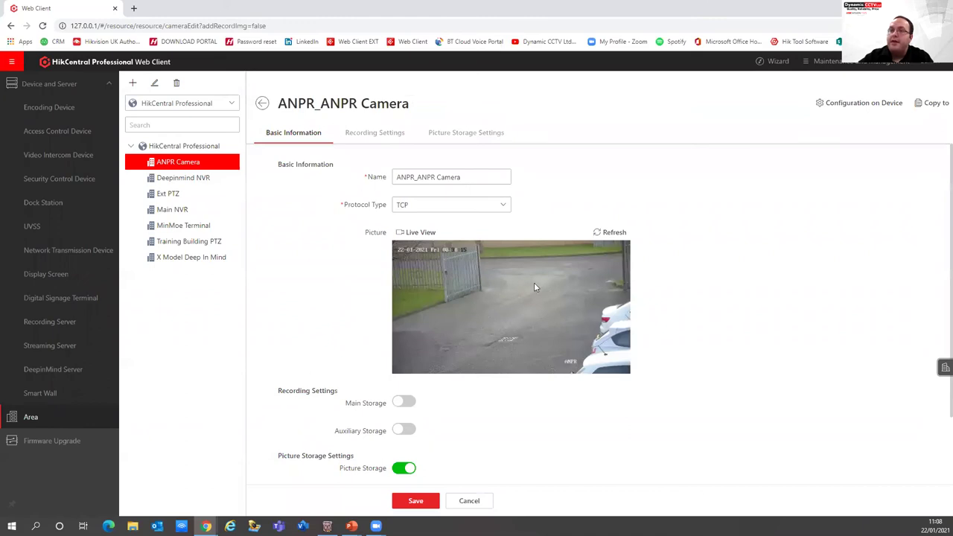
left_click(611, 232)
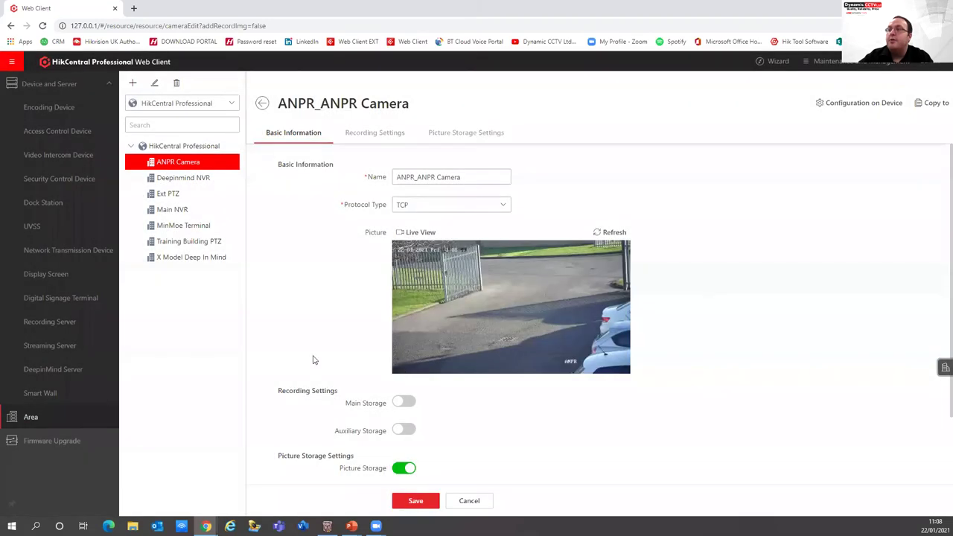
scroll(314, 357, "down", 1)
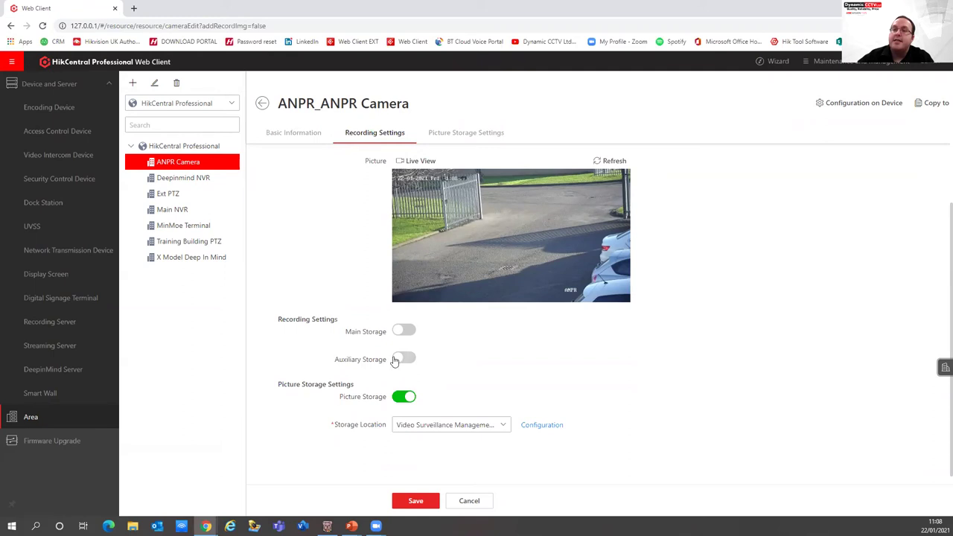
Turn on Main Storage recording to the Encoding Device and Auxiliary Storage on Hybrid Storage Area Network
left_click(401, 333)
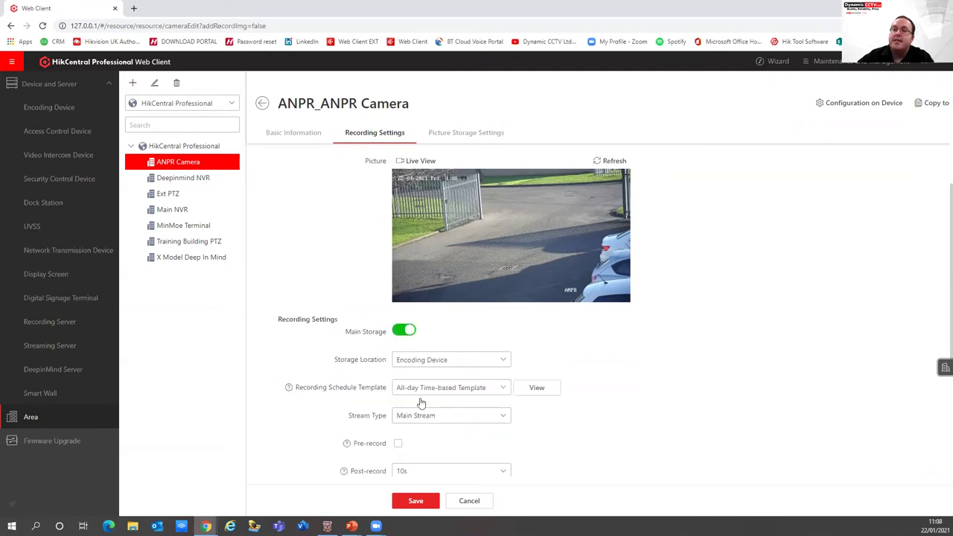
scroll(447, 368, "down", 2)
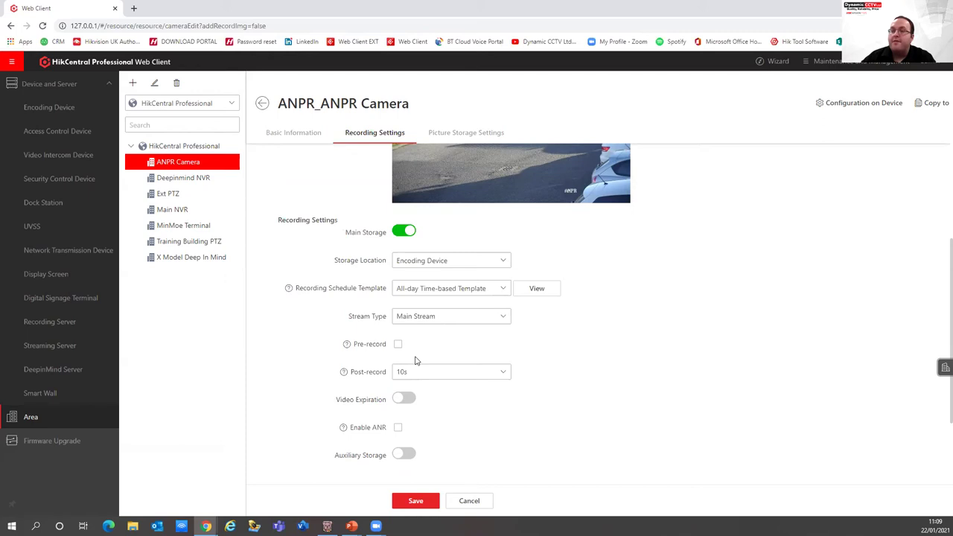
scroll(417, 346, "down", 1)
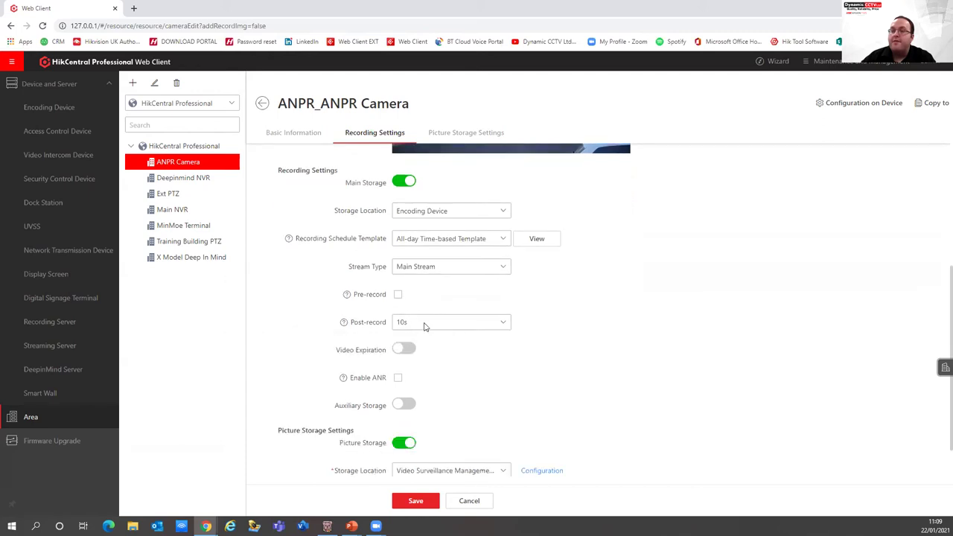
left_click(402, 406)
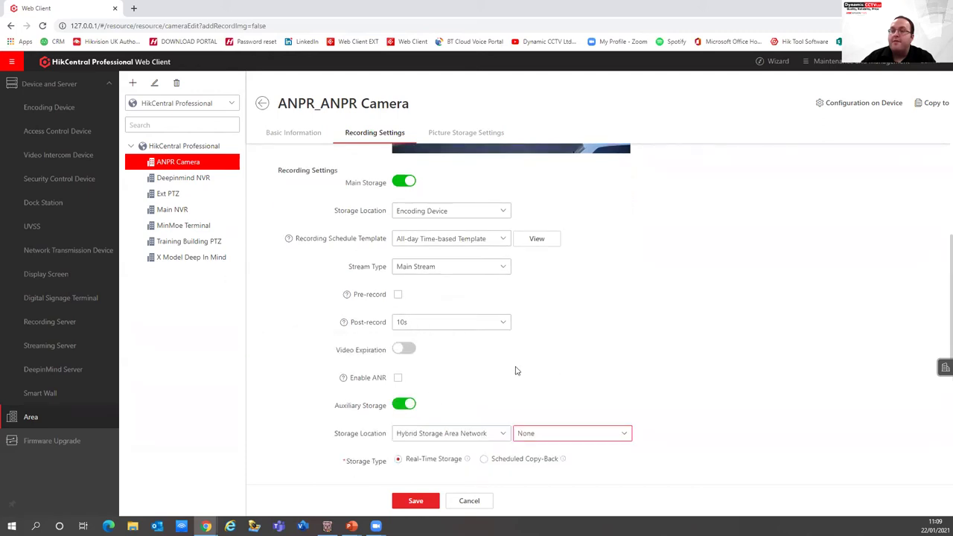
scroll(517, 371, "down", 2)
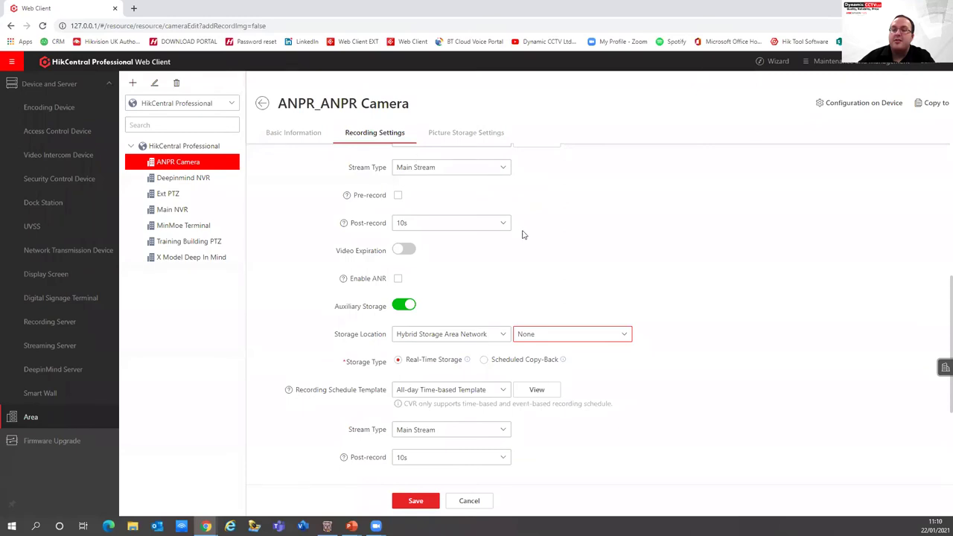
Review the camera's Basic Information, Recording and Picture Storage sections, then go to Firmware Upgrade
left_click(444, 132)
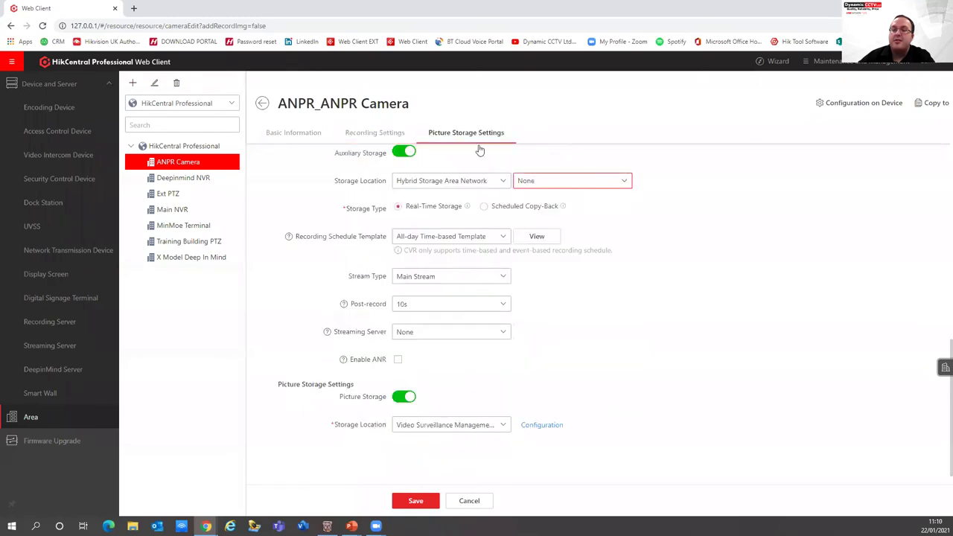
scroll(599, 268, "up", 10)
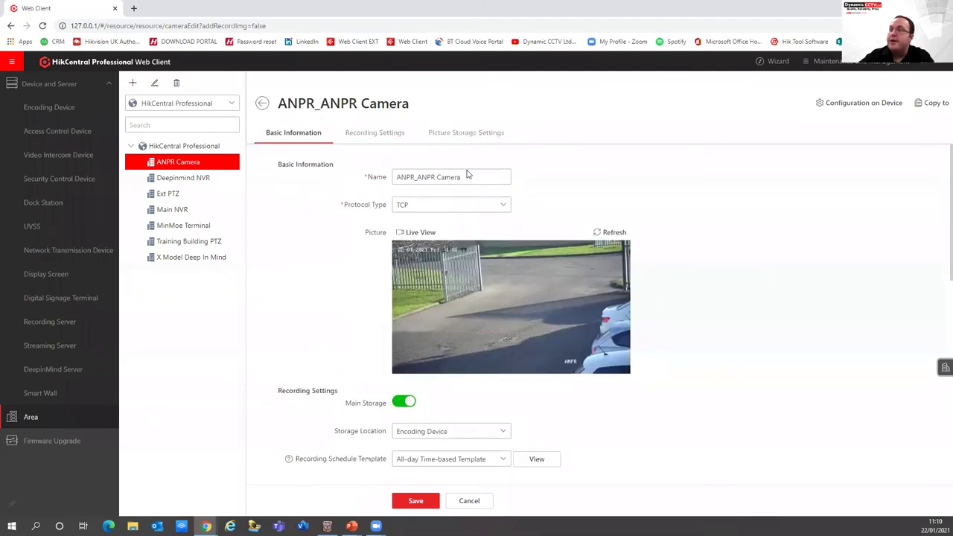
scroll(469, 186, "down", 8)
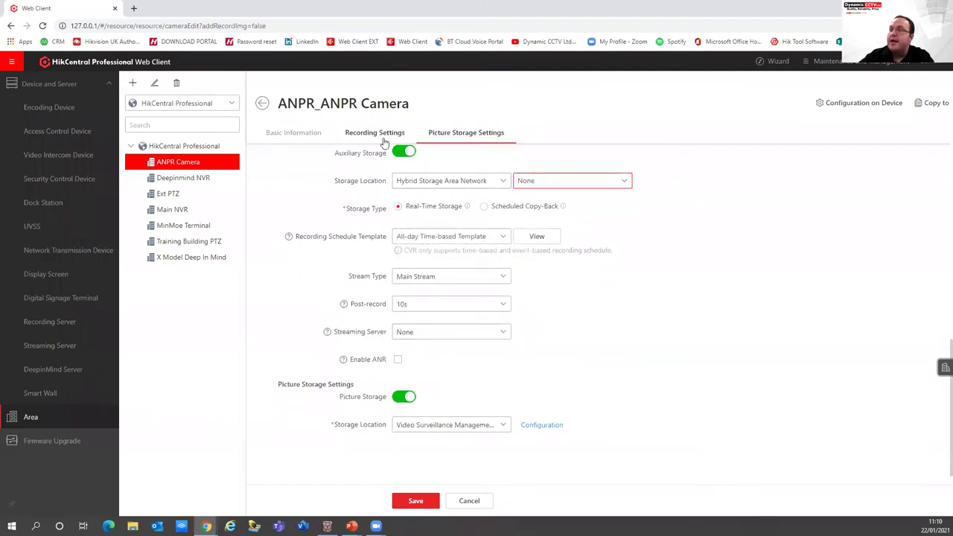
left_click(362, 139)
left_click(262, 133)
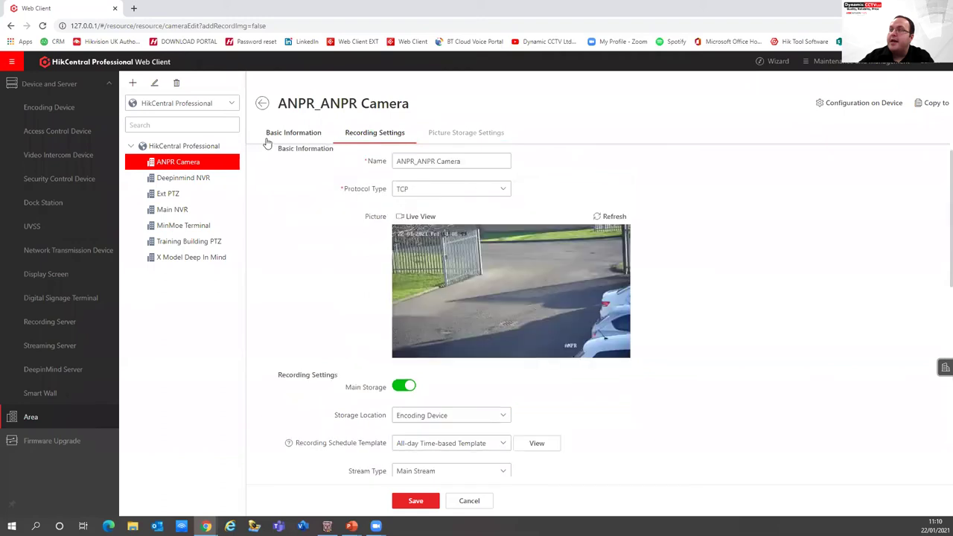
left_click(377, 132)
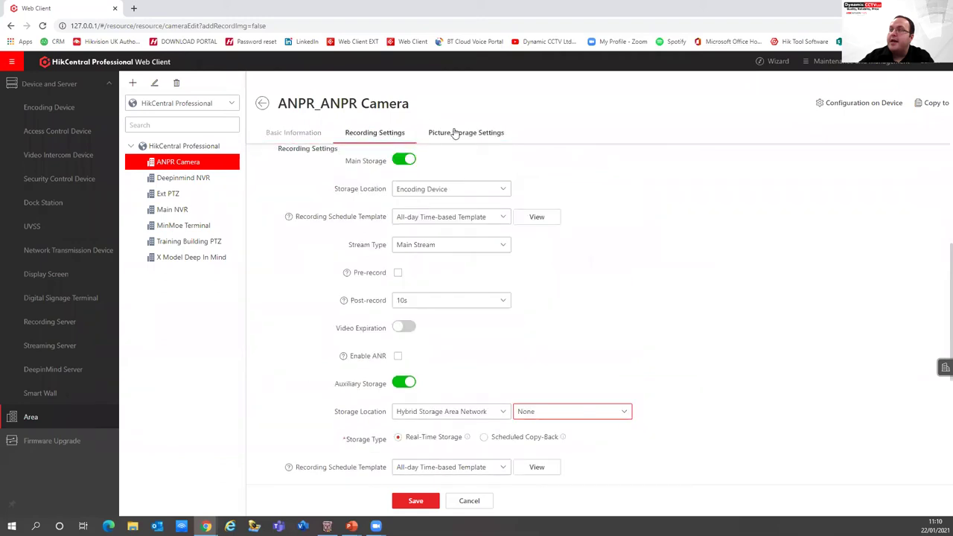
left_click(455, 132)
left_click(393, 131)
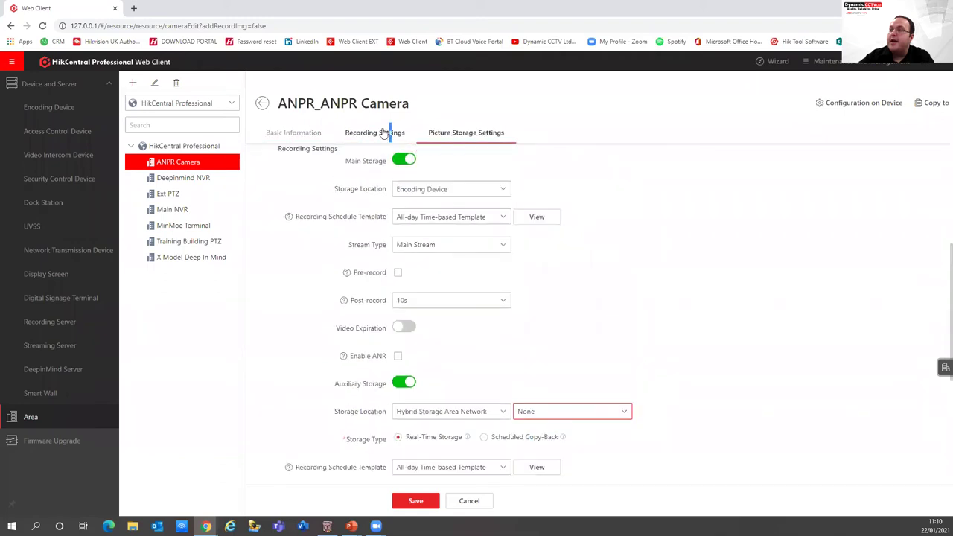
left_click(262, 138)
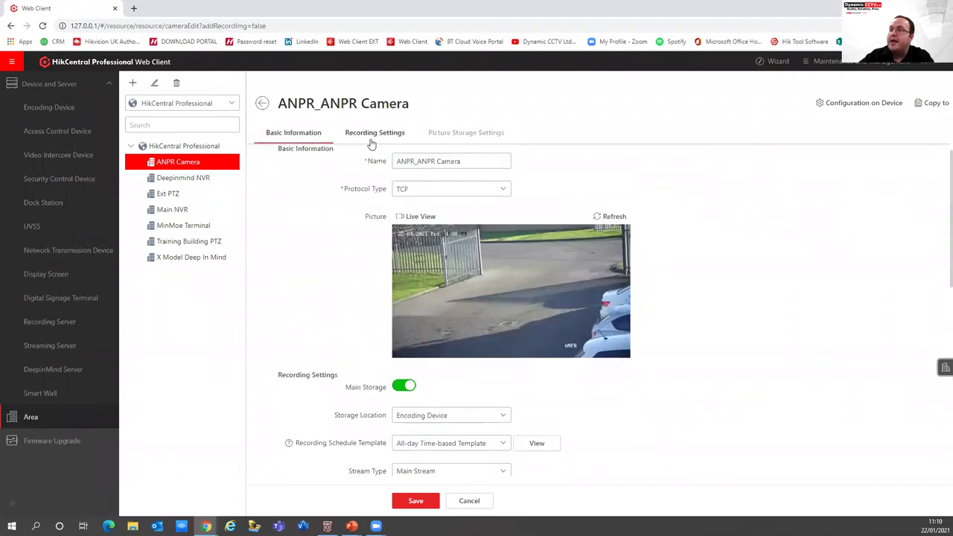
left_click(376, 134)
left_click(439, 133)
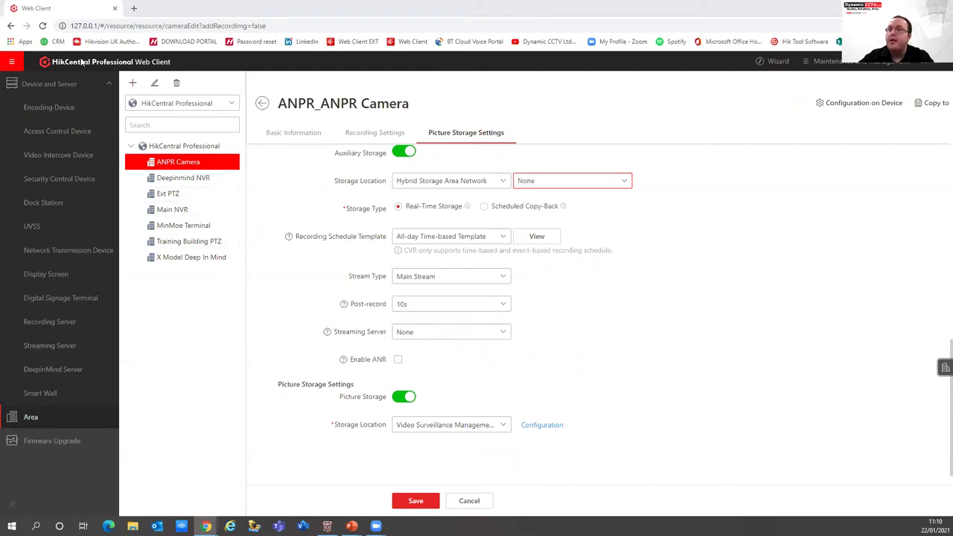
left_click(42, 443)
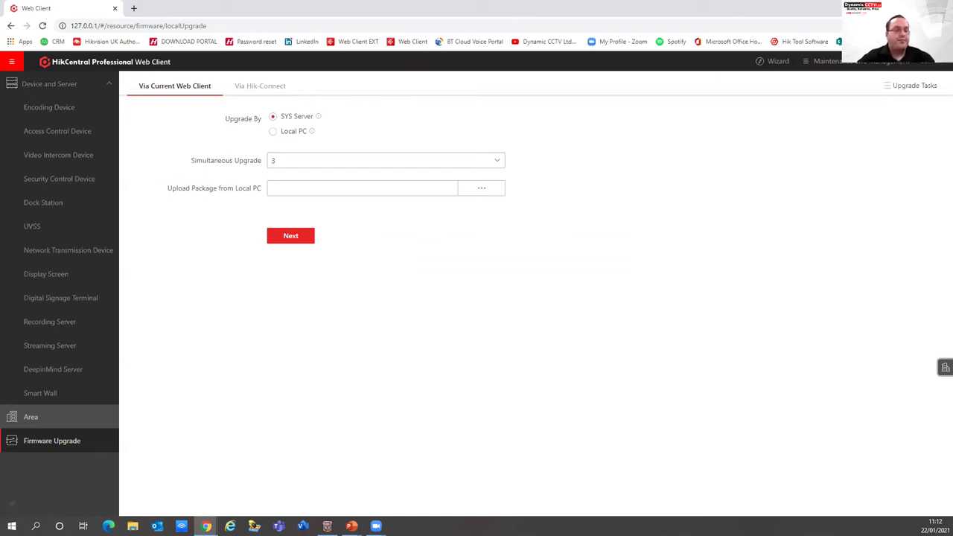
Show the full module menu listing General, Video, Access Control and Vehicle
left_click(97, 415)
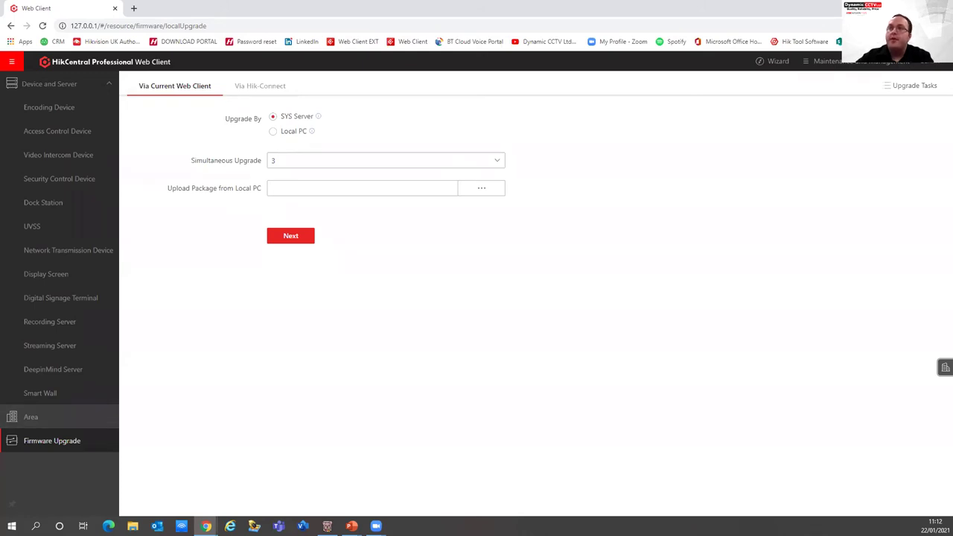
left_click(11, 61)
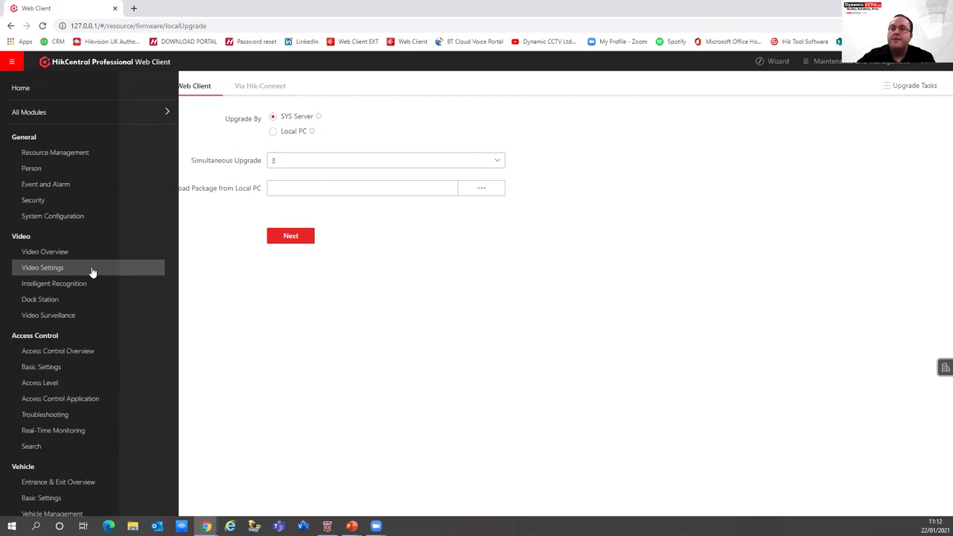
Start a new combined alarm named Webinar with Main NVR as the triggered area
left_click(51, 185)
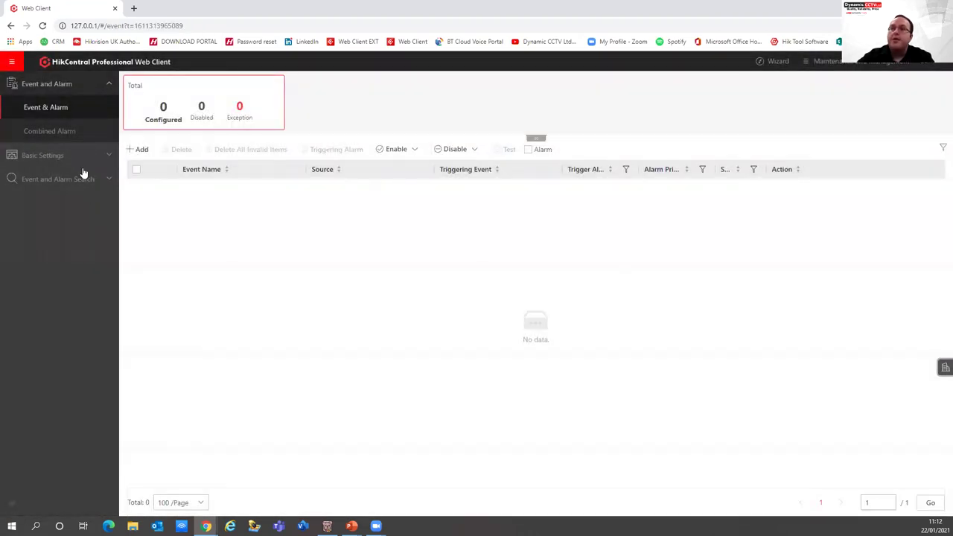
left_click(72, 132)
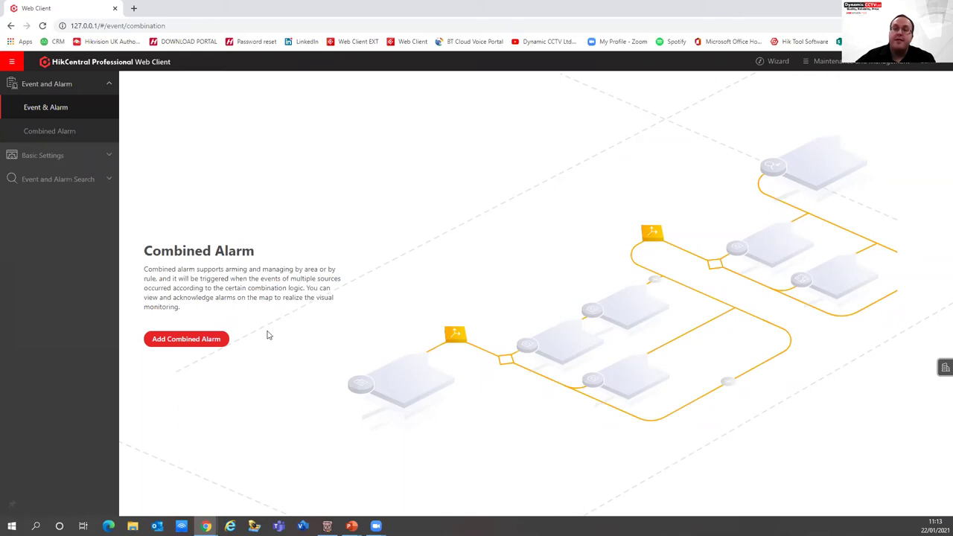
left_click(182, 344)
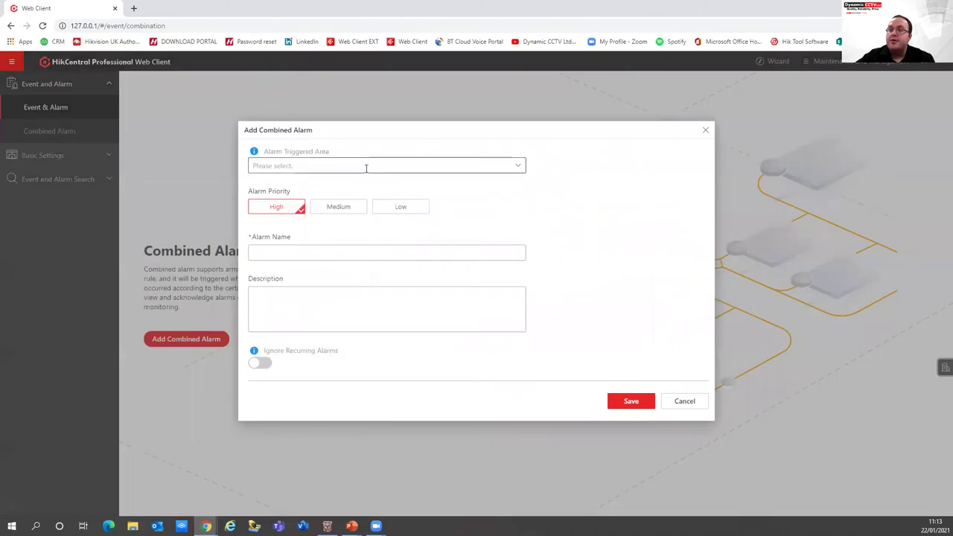
left_click(366, 166)
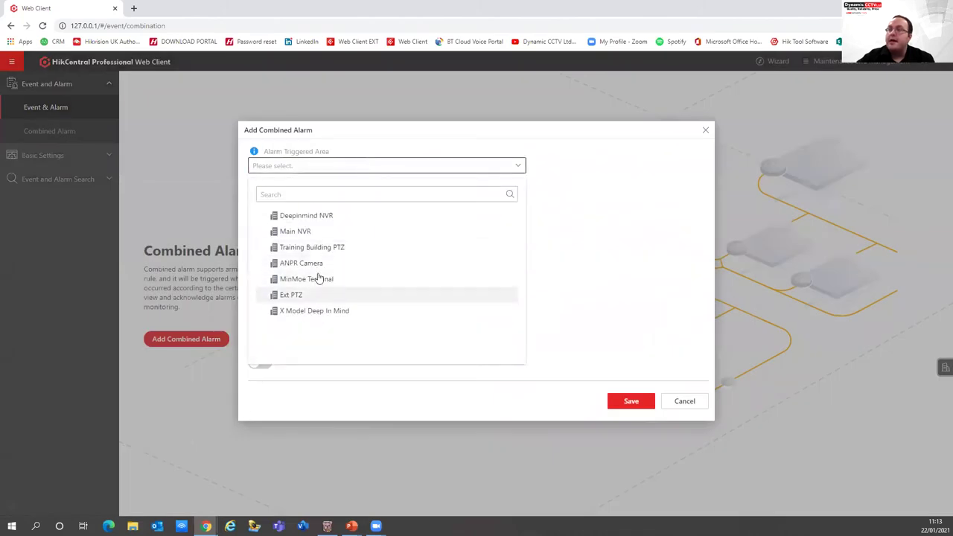
left_click(302, 232)
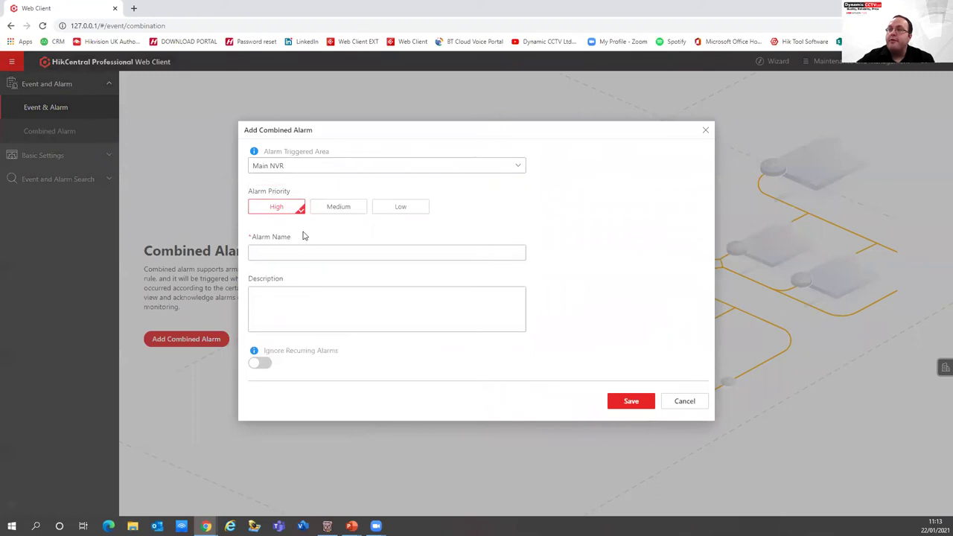
left_click(303, 252)
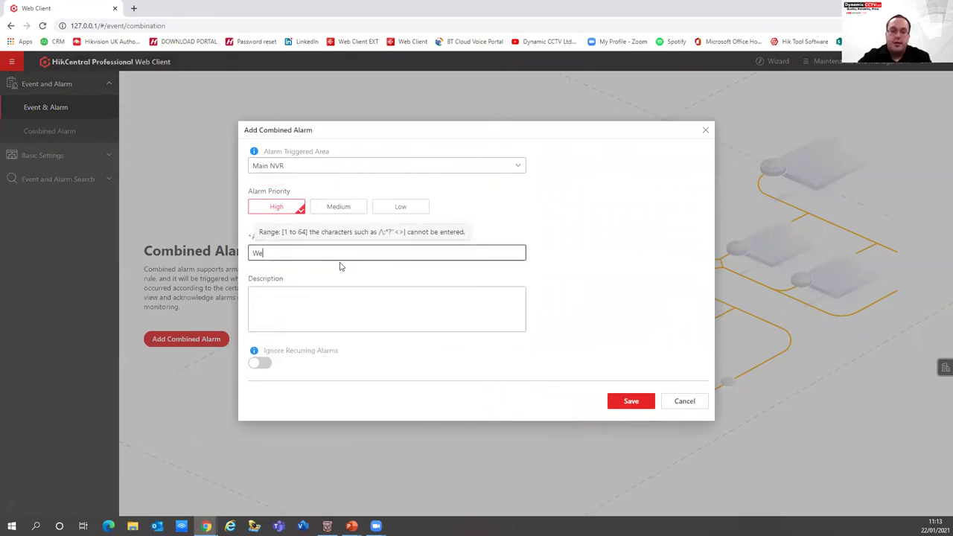
left_click(472, 399)
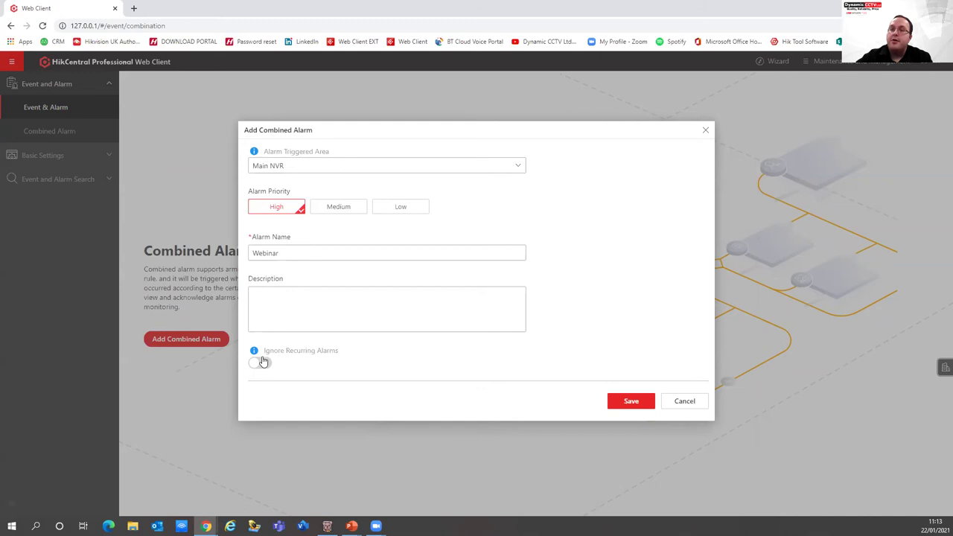
Try a 15-second ignore-recurring-alarms interval, switch it back off, and save the alarm
left_click(263, 362)
double_click(257, 386)
type("15")
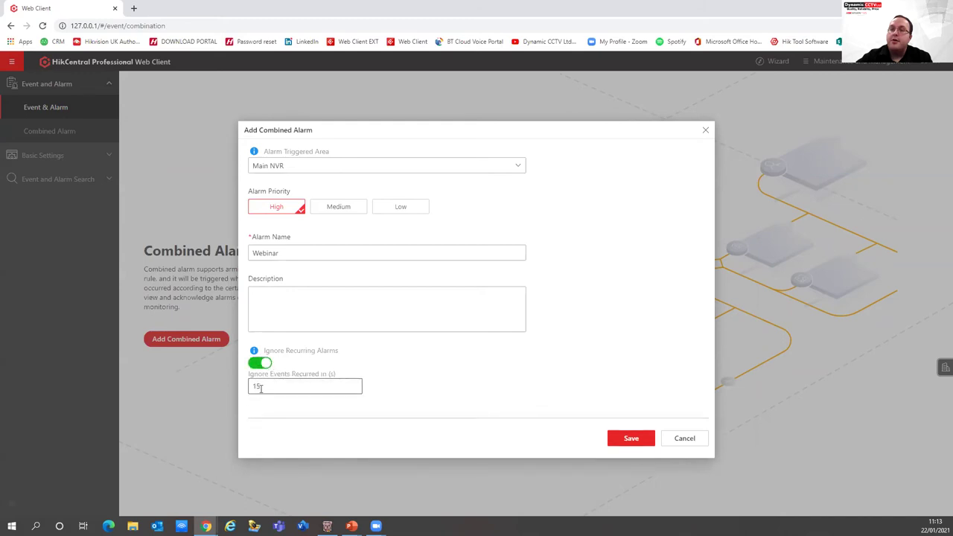
left_click_drag(260, 388, 161, 383)
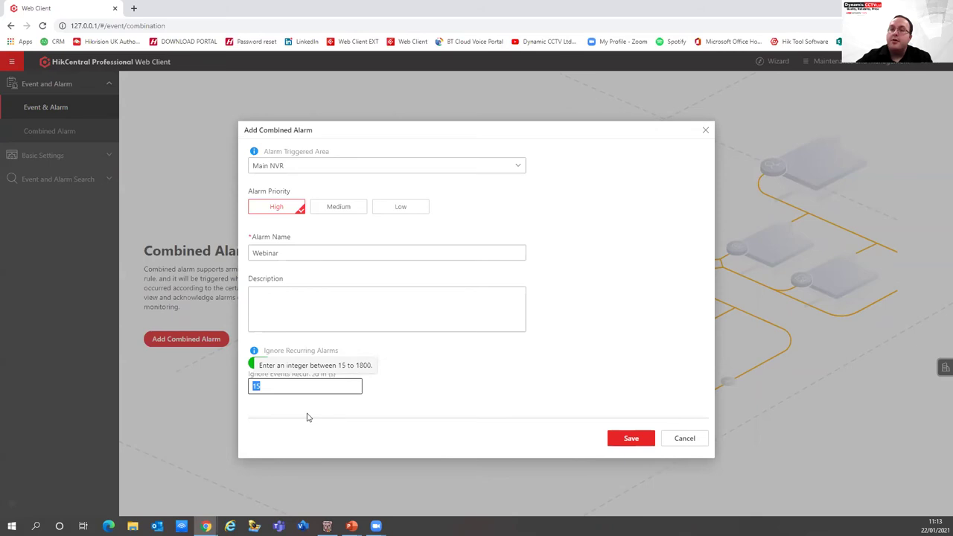
left_click(426, 386)
mouse_move(259, 358)
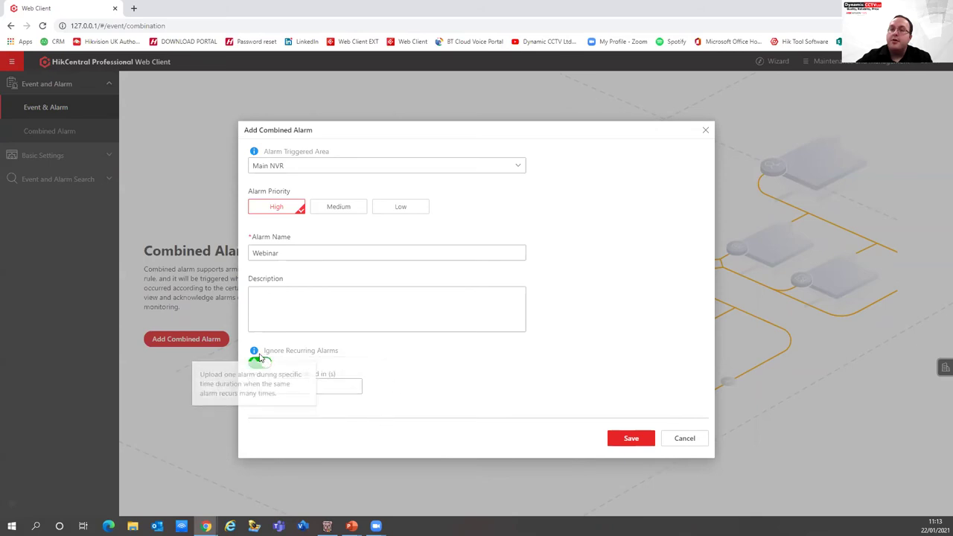
left_click(254, 364)
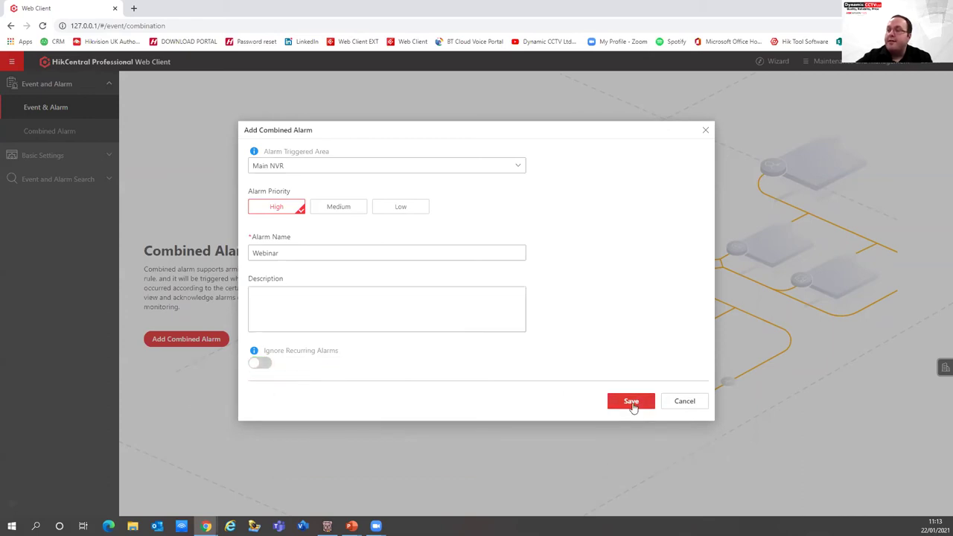
left_click(631, 402)
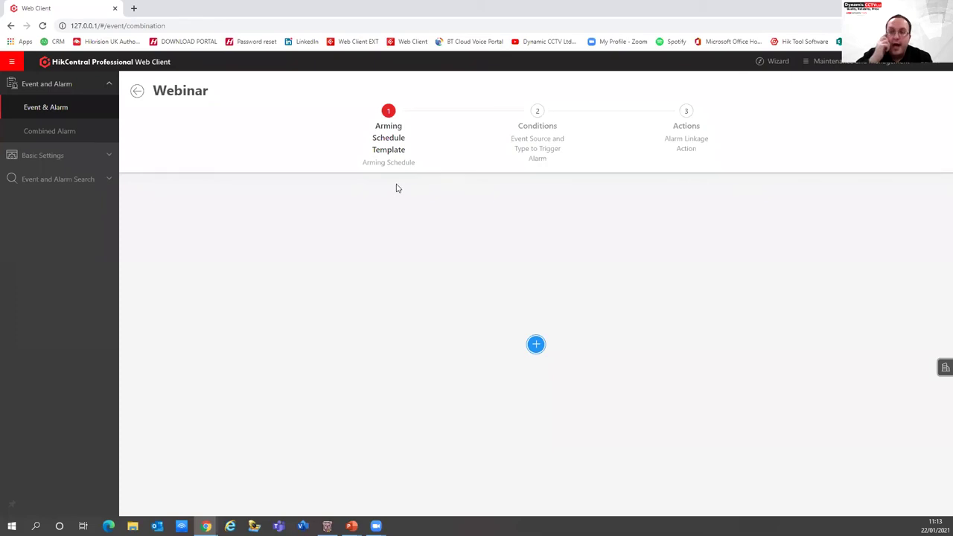
Give the Webinar alarm the All-day Template arming schedule after comparing Weekday and Weekend templates
left_click(532, 344)
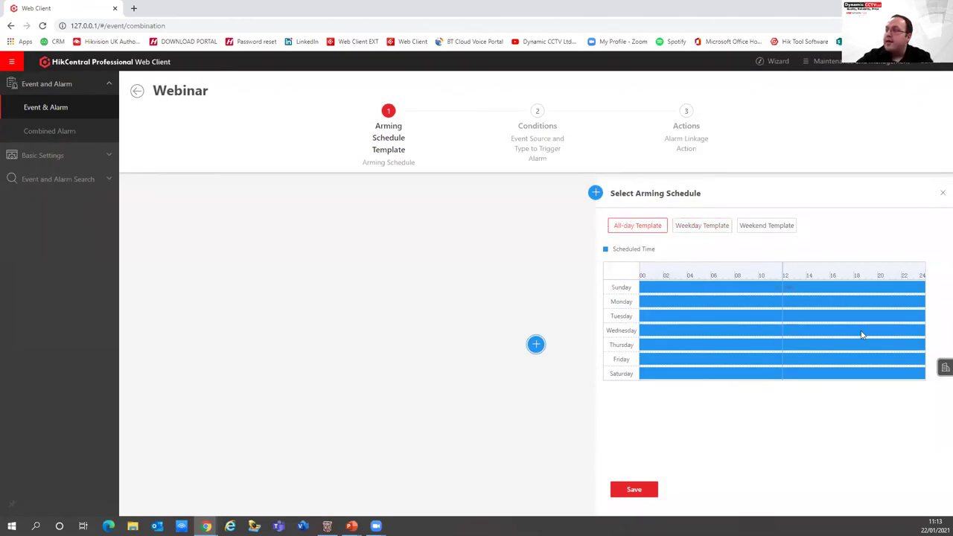
left_click(713, 227)
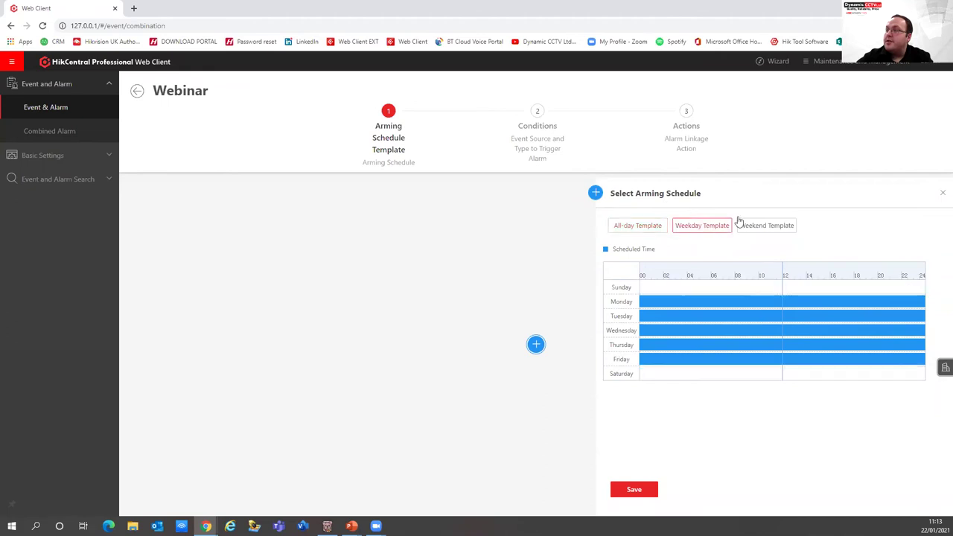
left_click(773, 231)
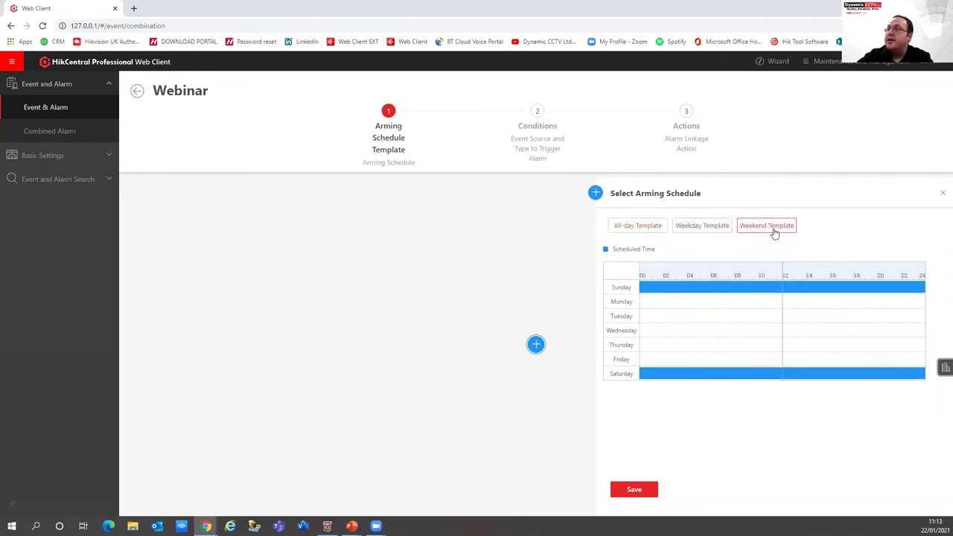
left_click(625, 230)
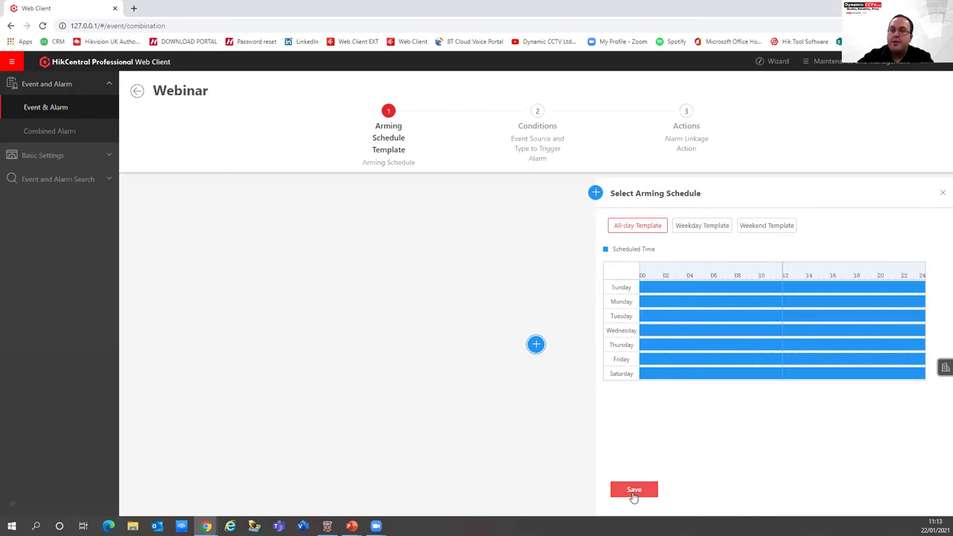
left_click(635, 493)
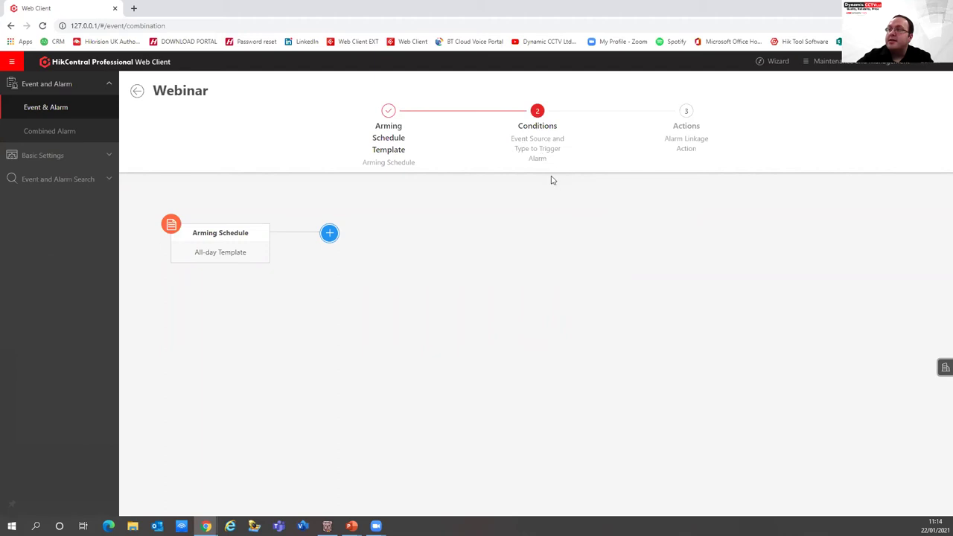
Set the trigger logic to '(Event A and Event B Occurred at Same Time) or Event C Occurred'
left_click(329, 233)
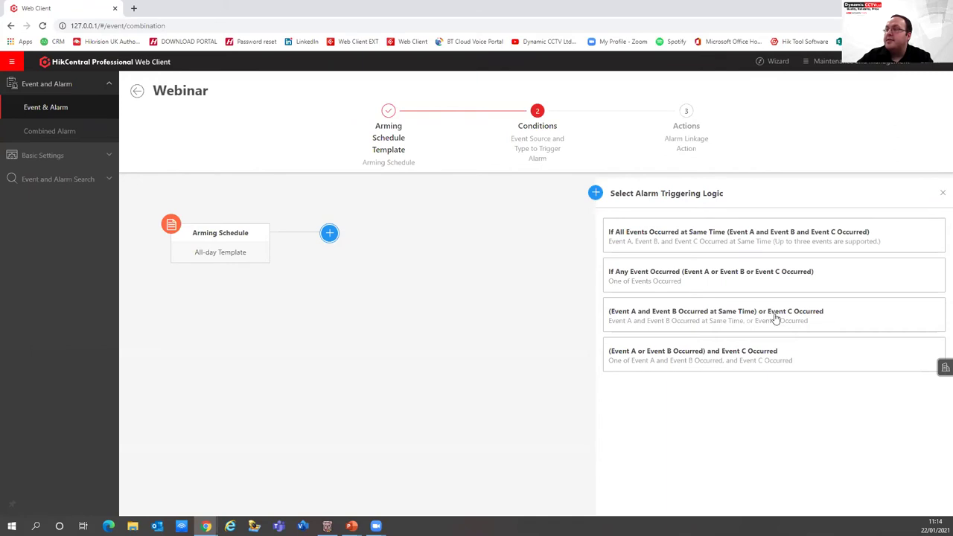
left_click(720, 319)
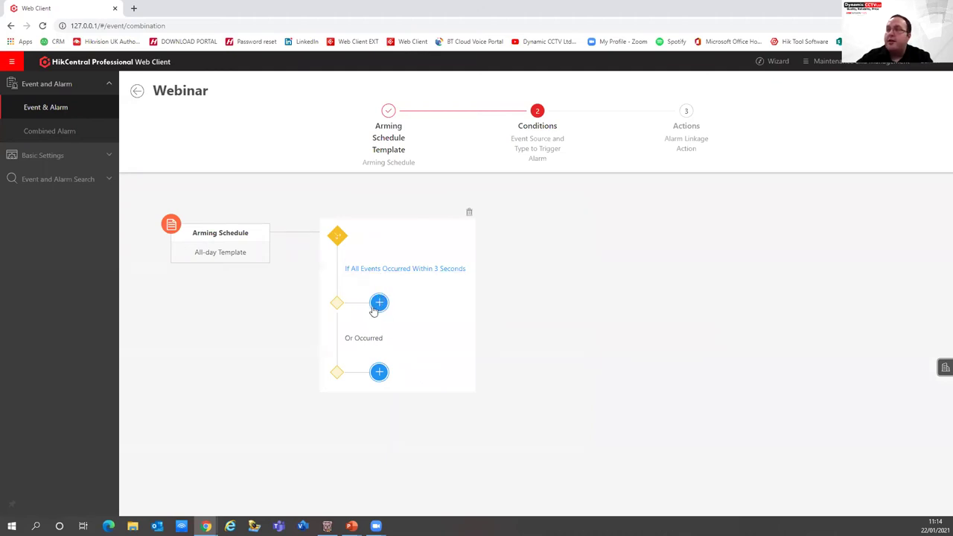
Add a first event of type Video > Camera Motion Detection
left_click(376, 302)
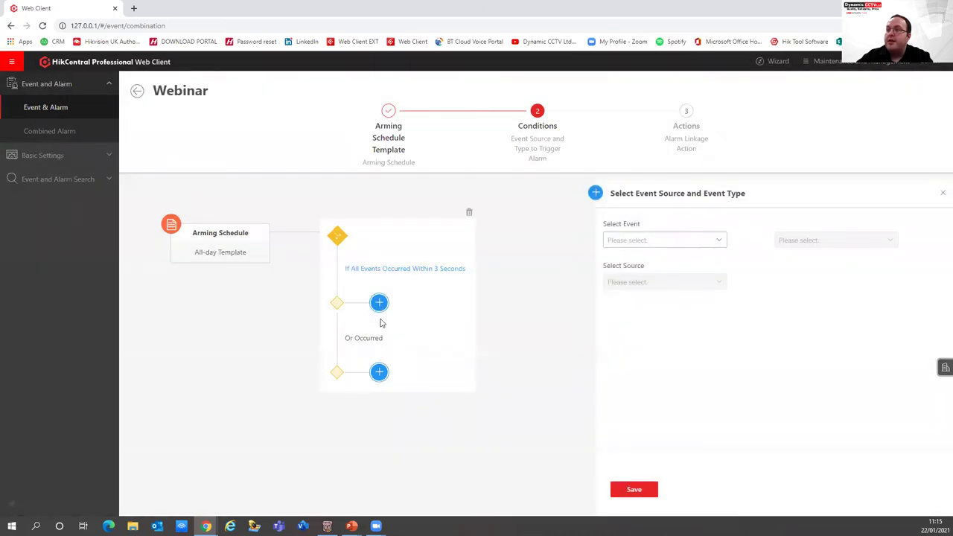
left_click(723, 240)
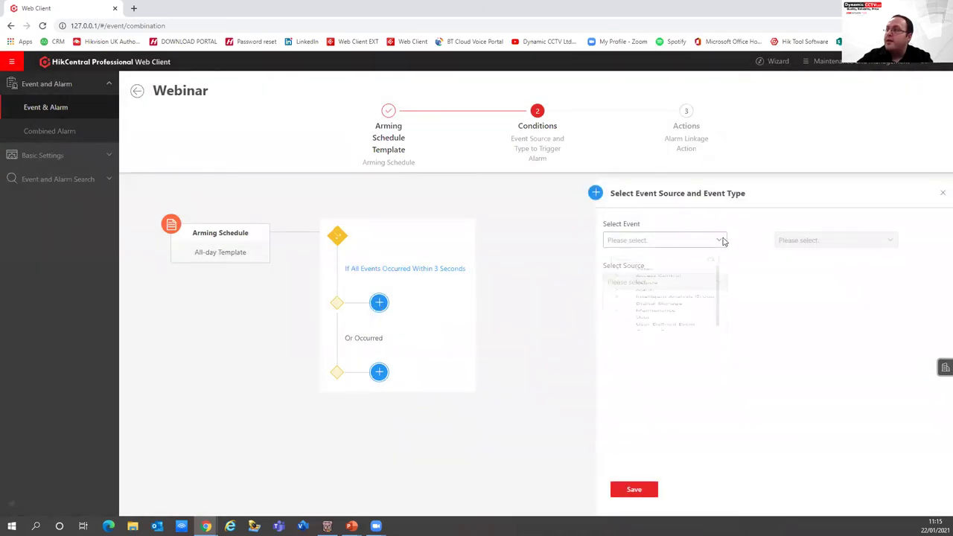
left_click(619, 290)
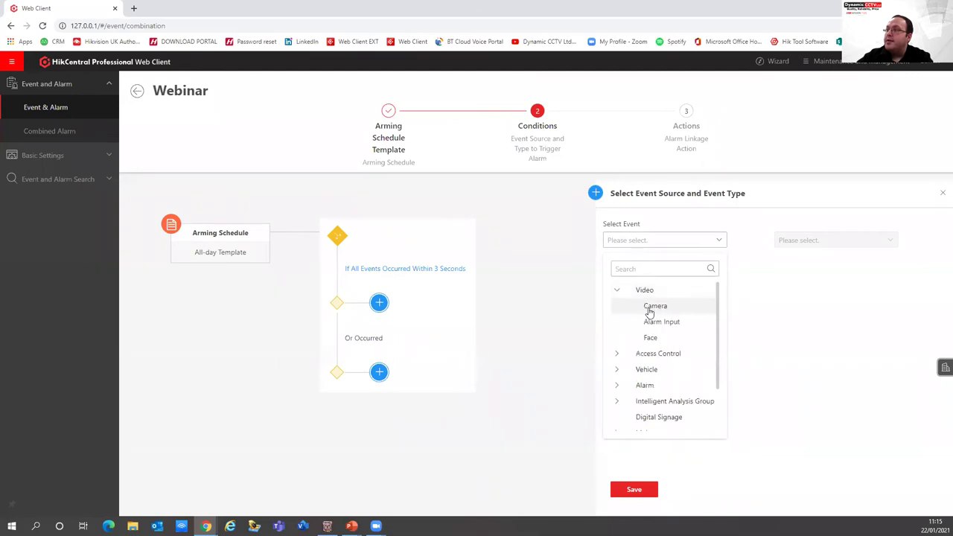
left_click(649, 310)
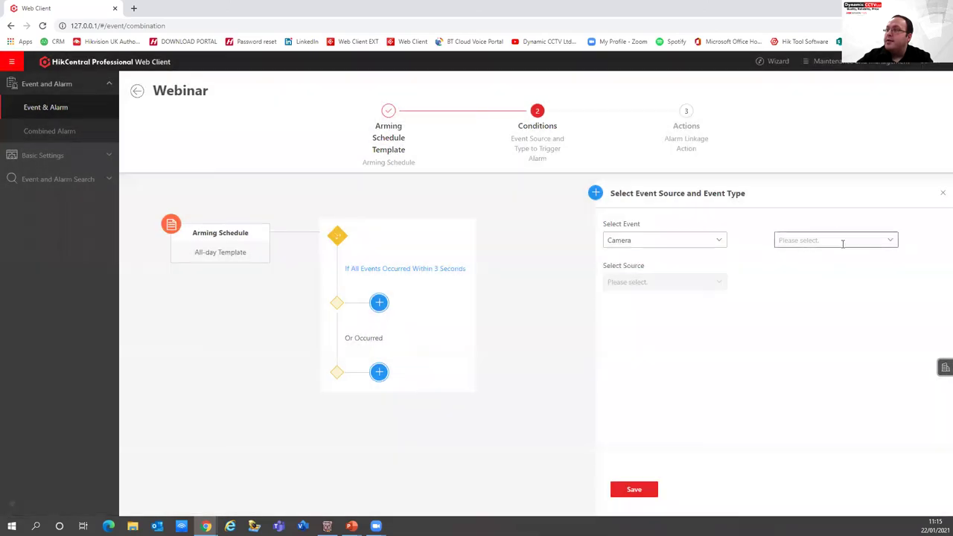
left_click(843, 241)
left_click(801, 269)
type("motion")
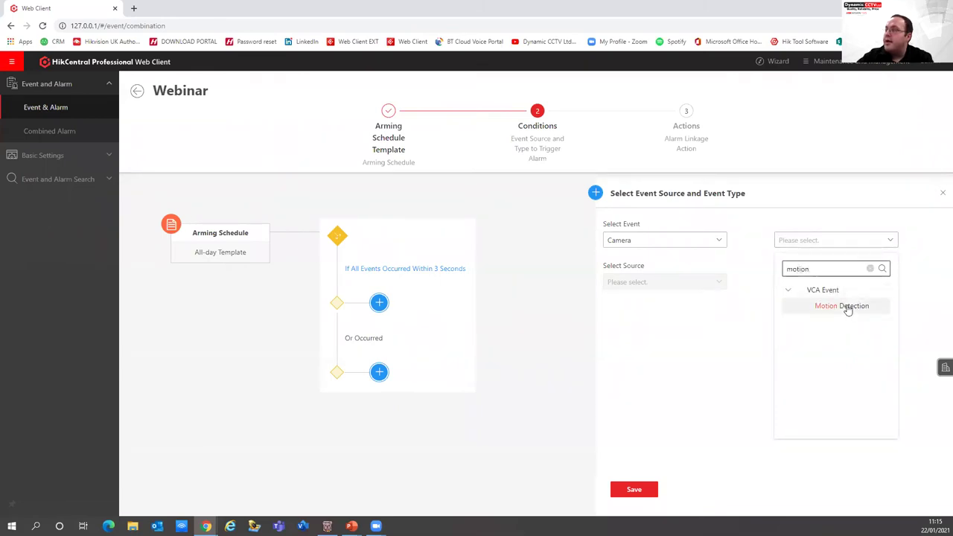
left_click(848, 307)
Set Car Park 4_Main NVR as the motion detection source and save the condition
left_click(676, 281)
left_click(618, 347)
left_click(648, 313)
type("car park")
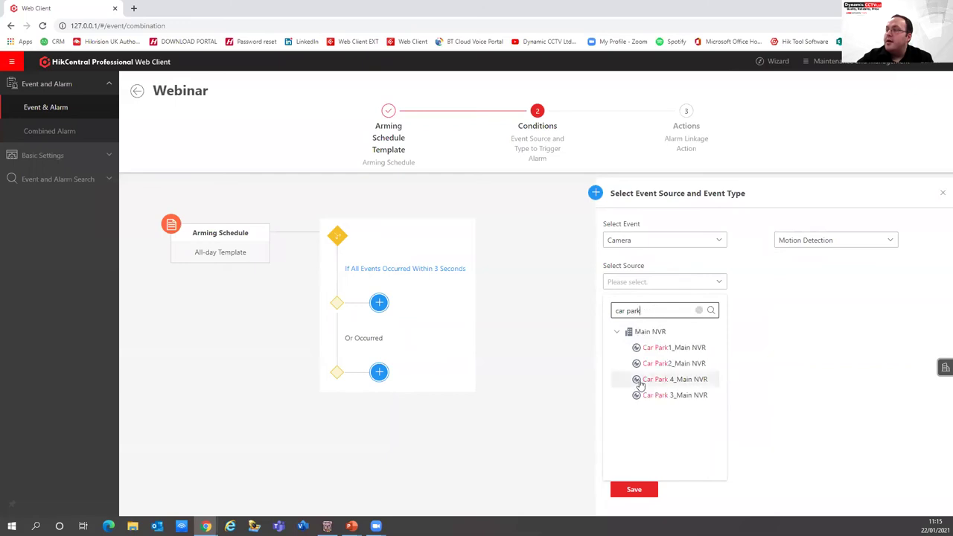
left_click(652, 381)
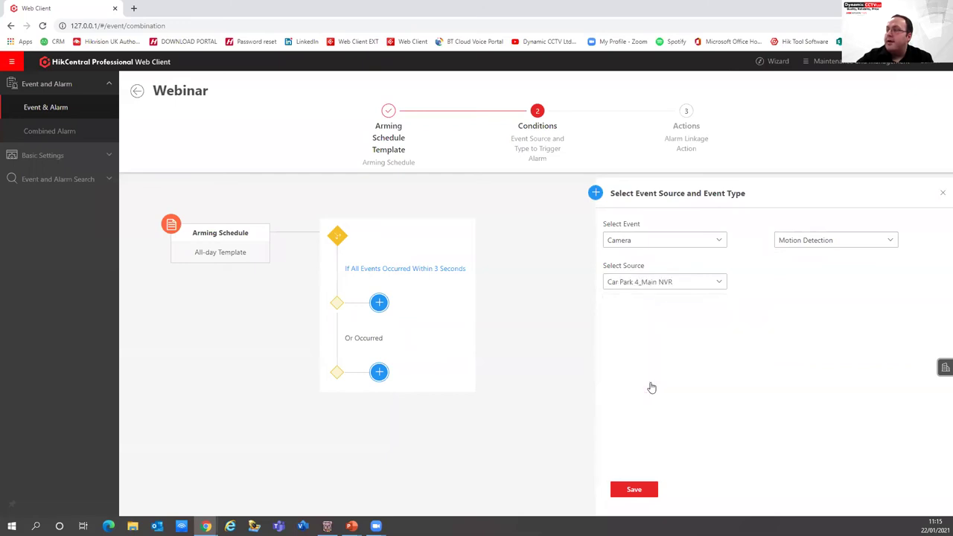
left_click(638, 493)
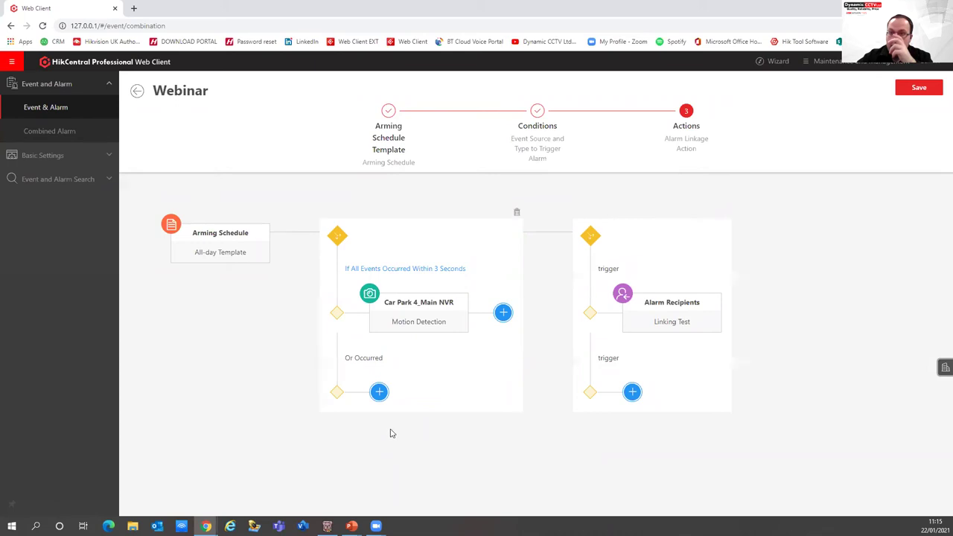
Add a second event of type Vehicle Features > License Plate Mismatched Event
left_click(379, 392)
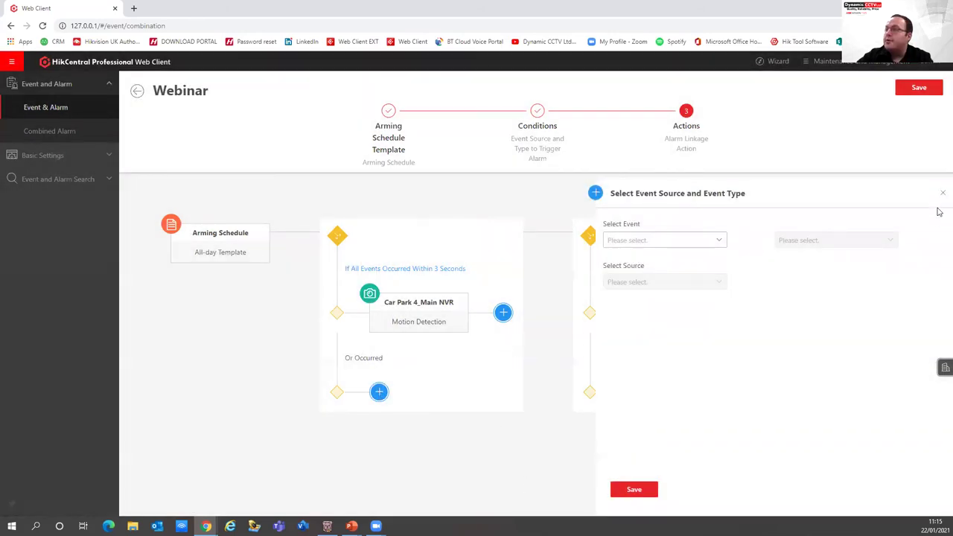
left_click(941, 192)
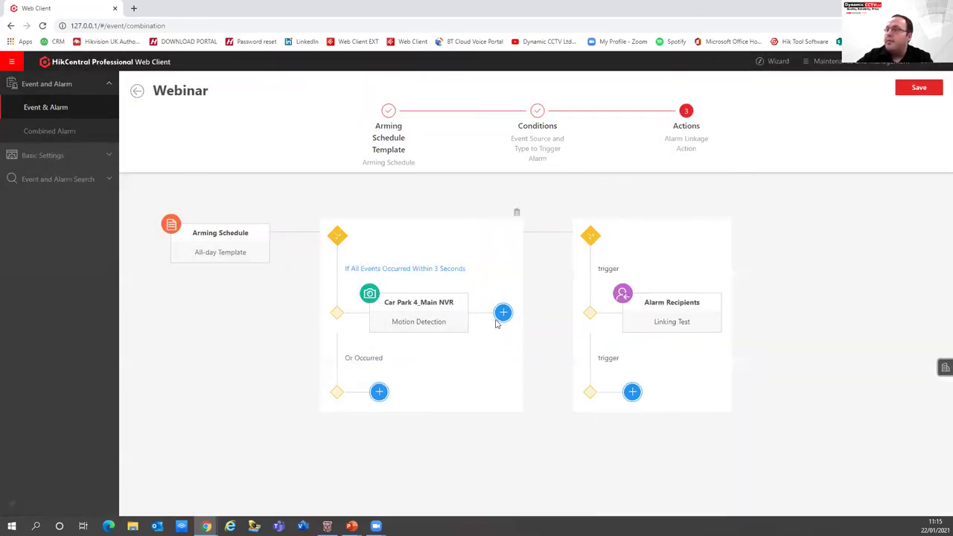
left_click(503, 313)
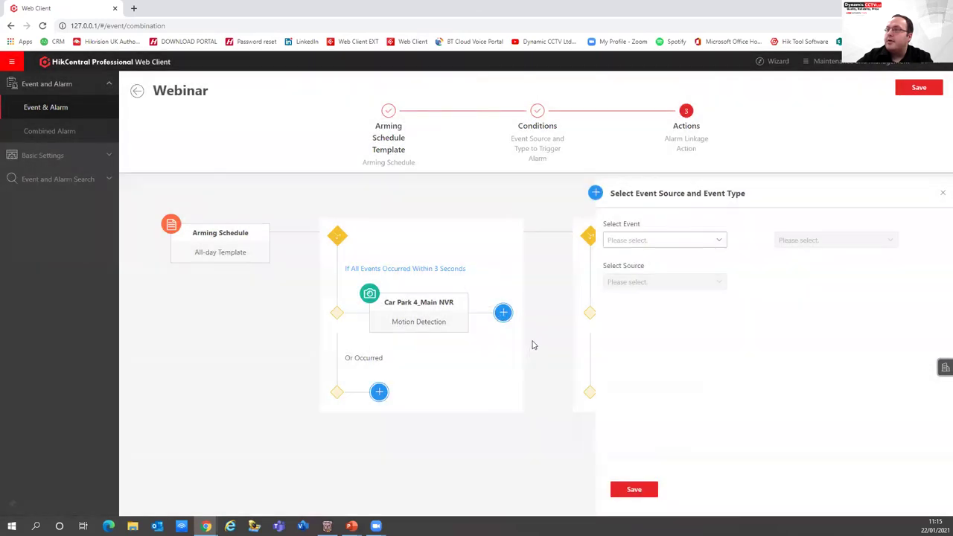
left_click(719, 239)
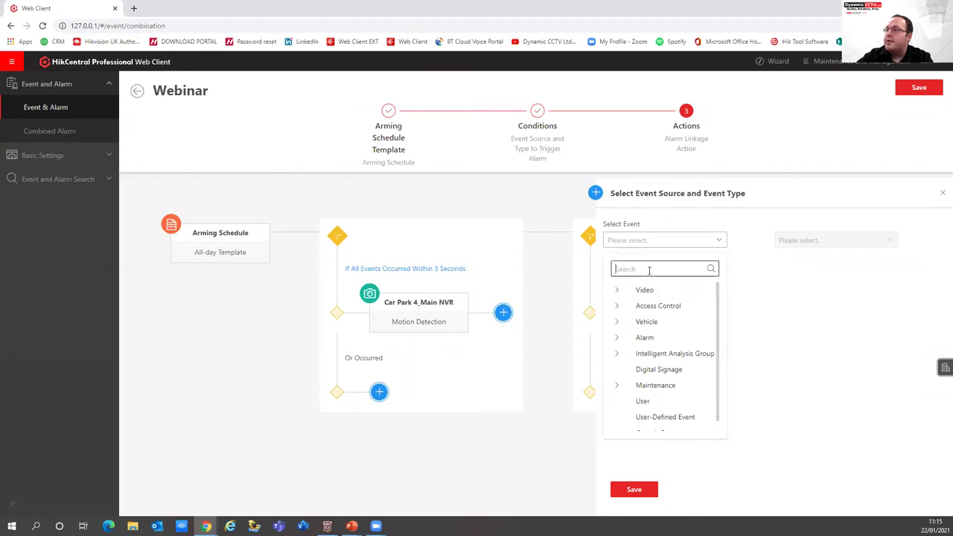
left_click(618, 321)
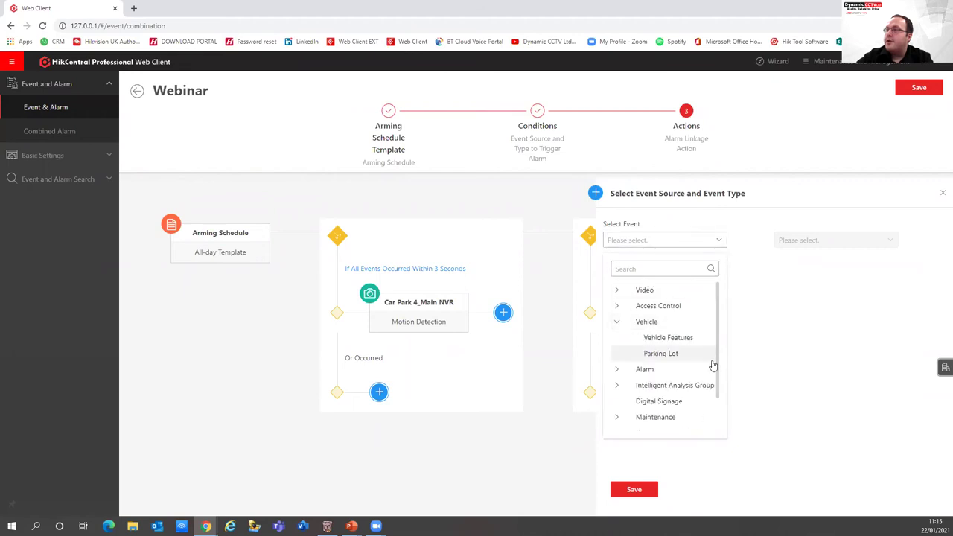
left_click(670, 339)
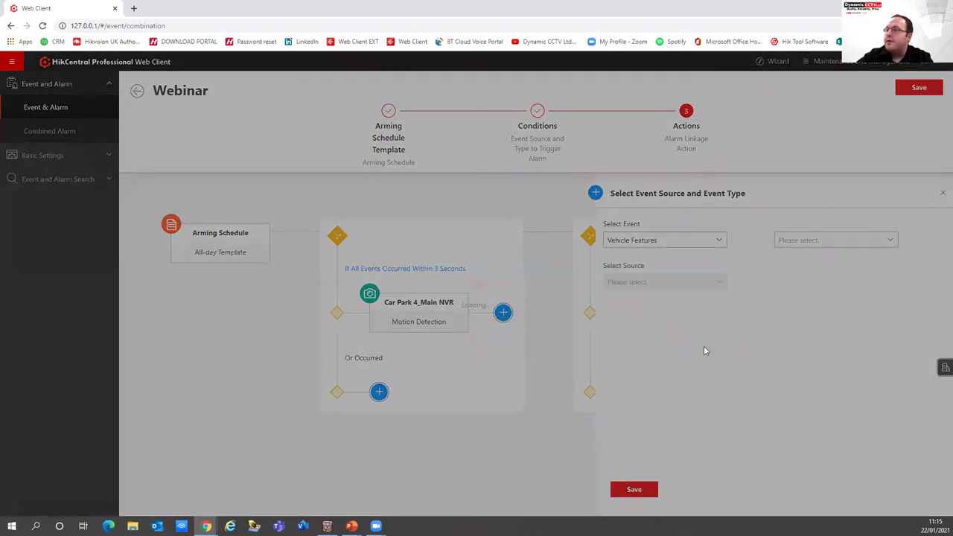
left_click(890, 246)
left_click_drag(833, 432, 842, 429)
left_click(821, 308)
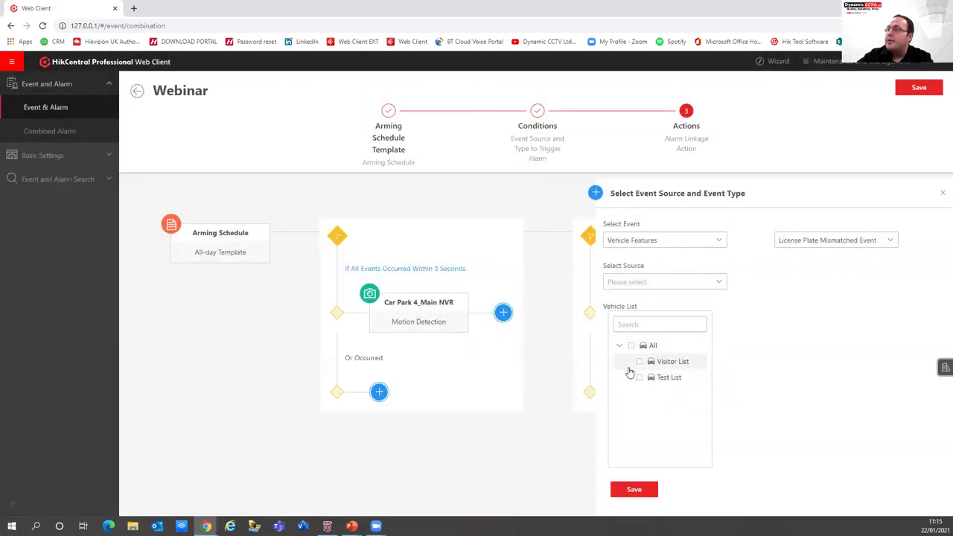
Restrict it to the Visitor List, source ANPR_ANPR Camera, and save the condition
left_click(640, 361)
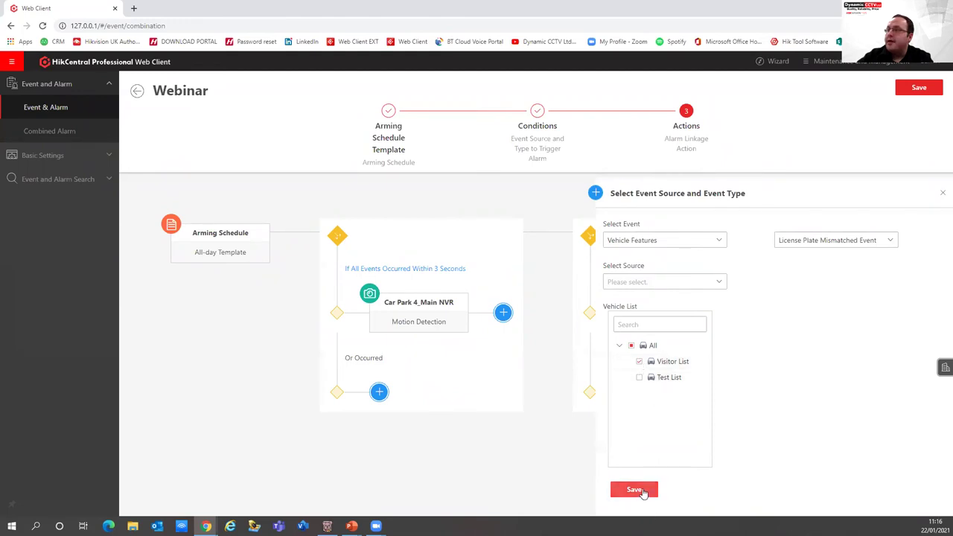
left_click(719, 281)
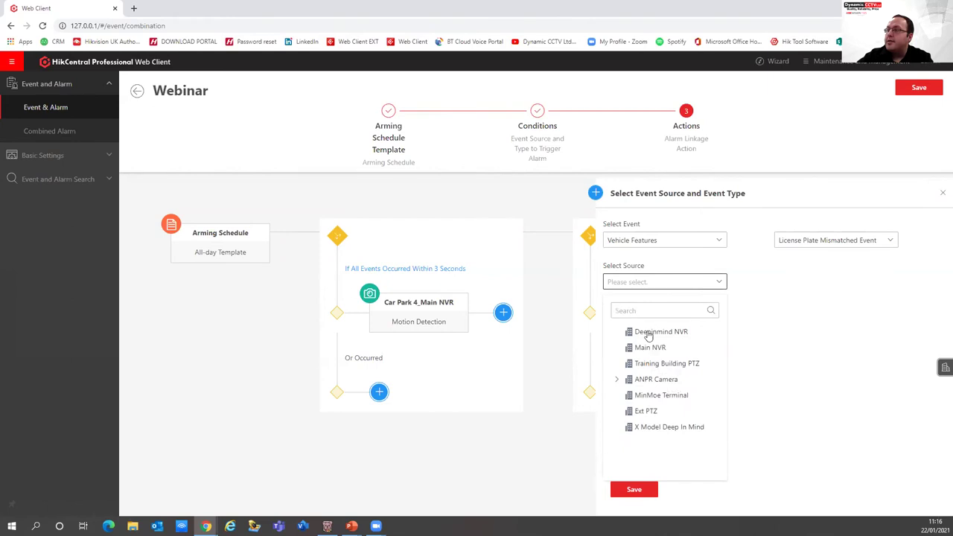
left_click(617, 380)
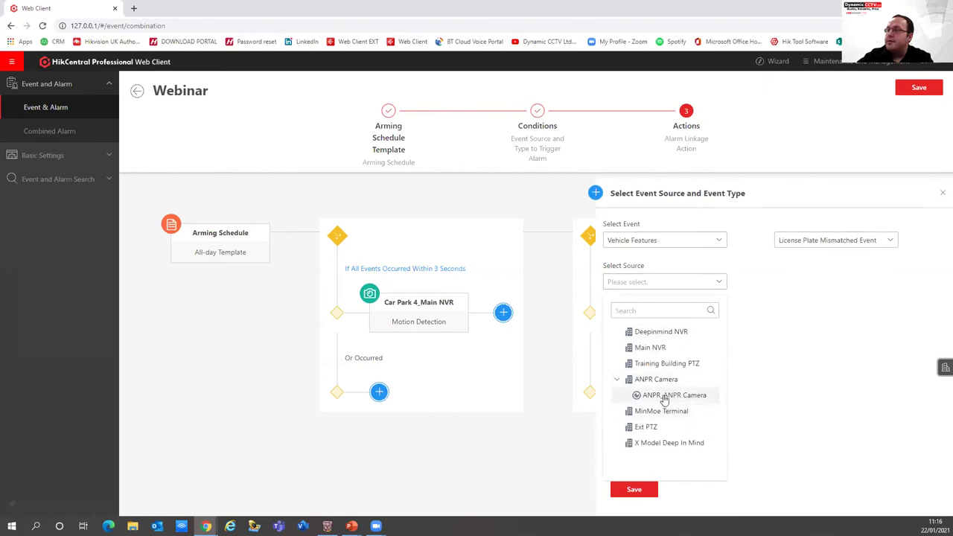
left_click(662, 396)
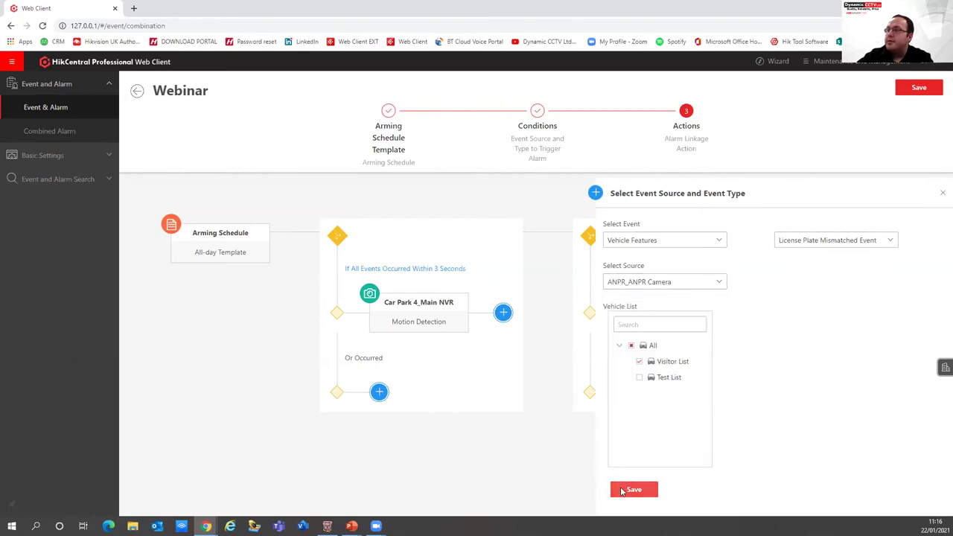
left_click(633, 490)
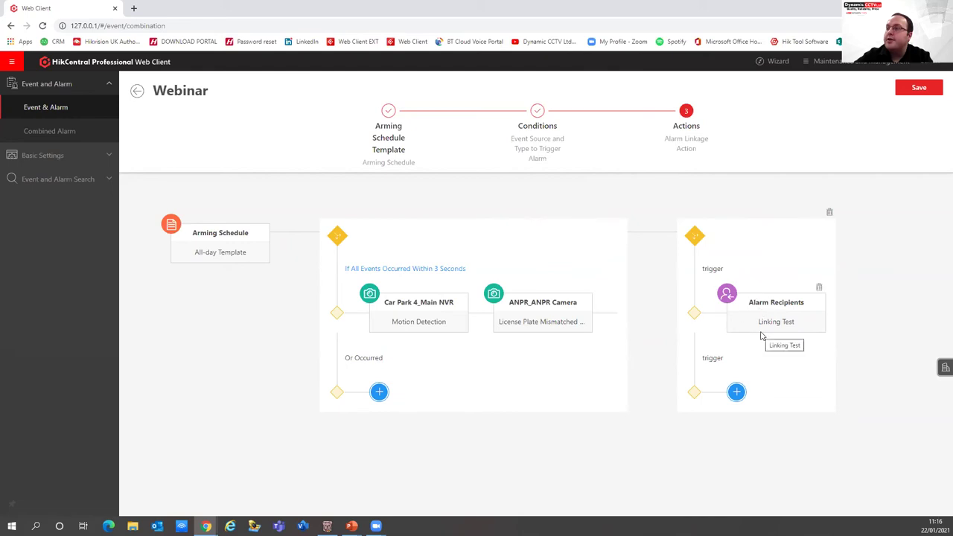
Add a Trigger PTZ action linked to the IPdome_Training Building PTZ camera
left_click(736, 392)
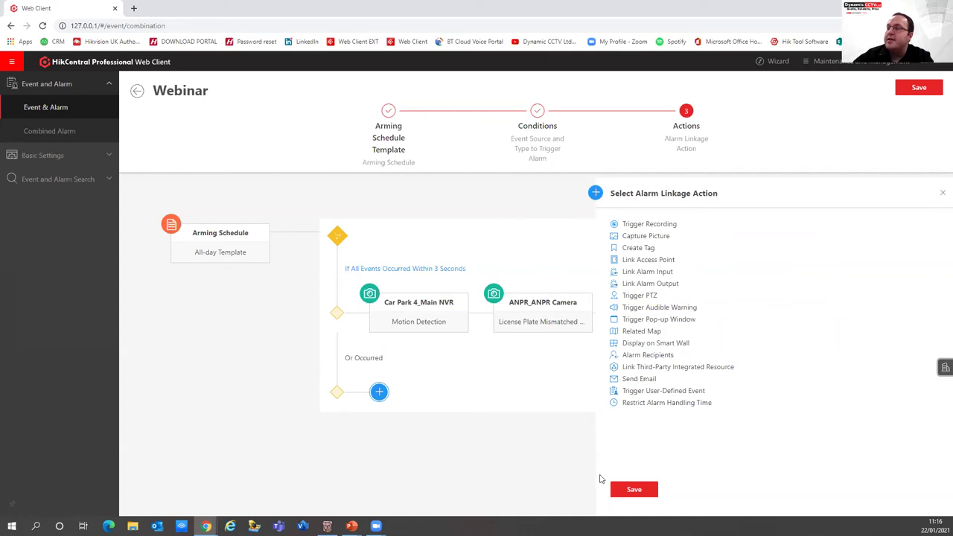
left_click(634, 297)
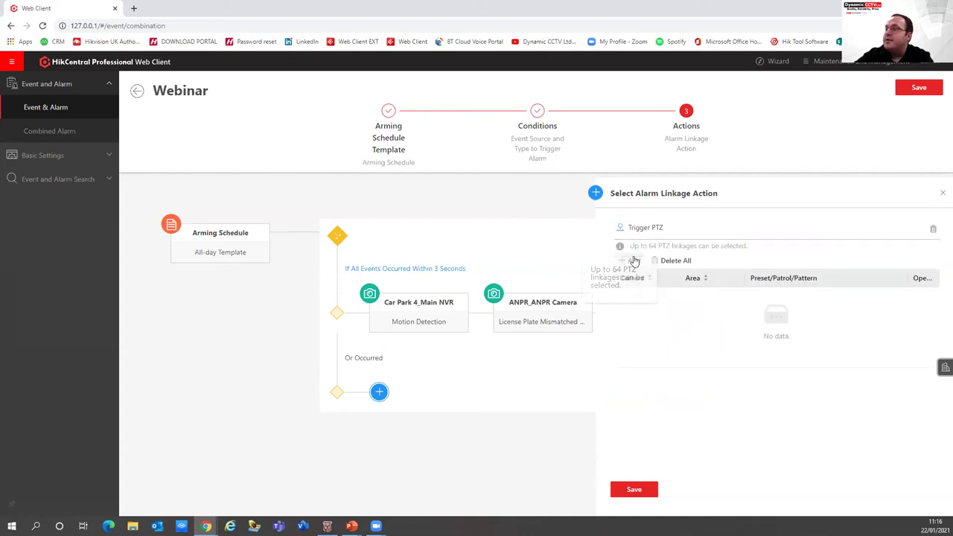
left_click(632, 261)
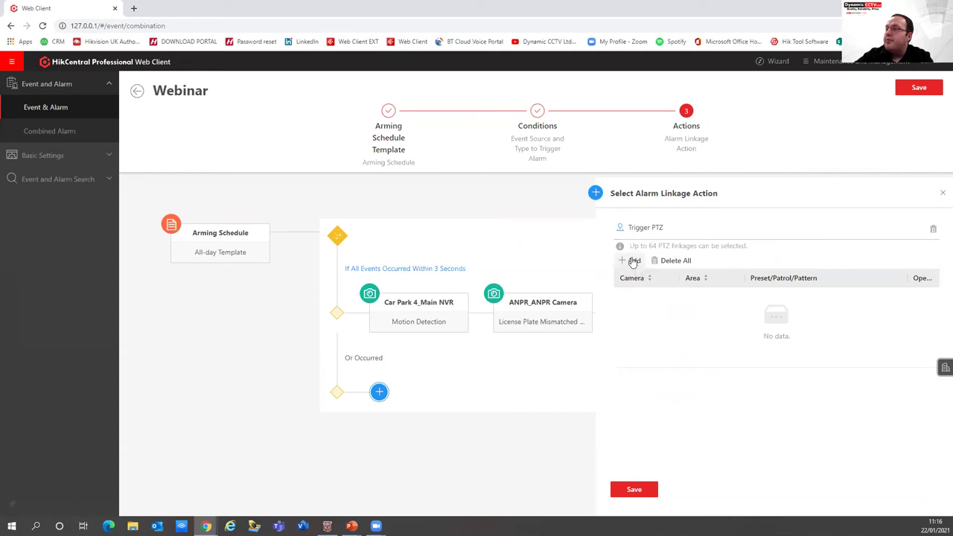
left_click(674, 275)
left_click(694, 288)
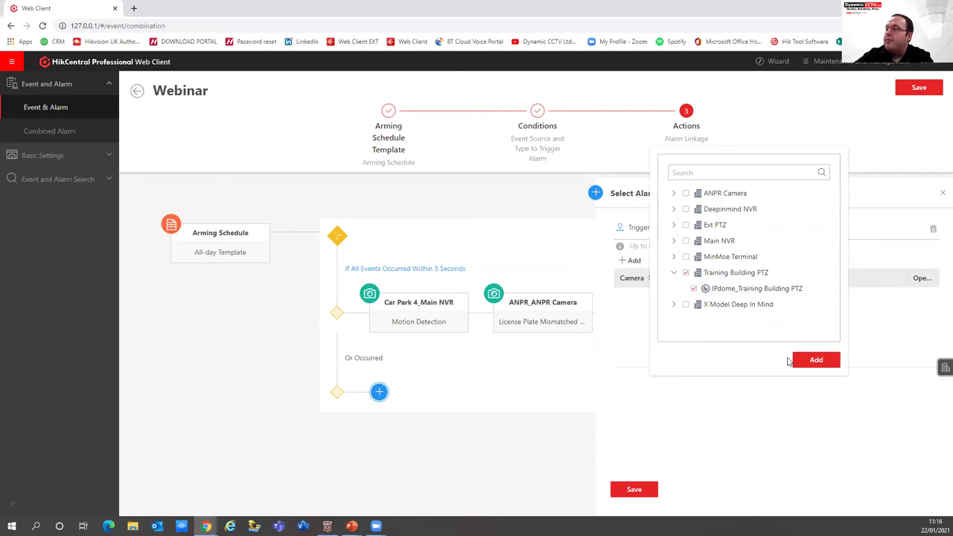
left_click(811, 360)
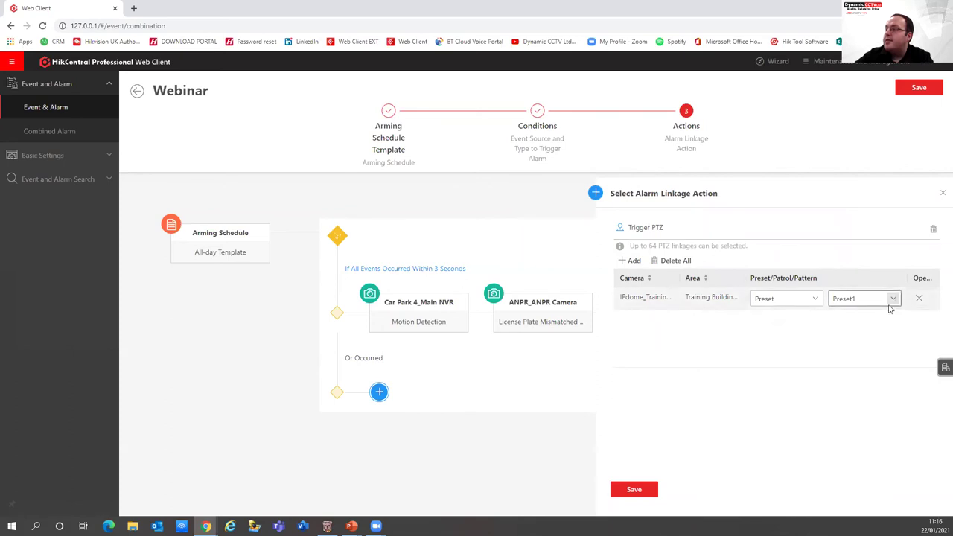
Send the PTZ camera to Preset2 and save the Trigger PTZ action
left_click(894, 298)
left_click(853, 335)
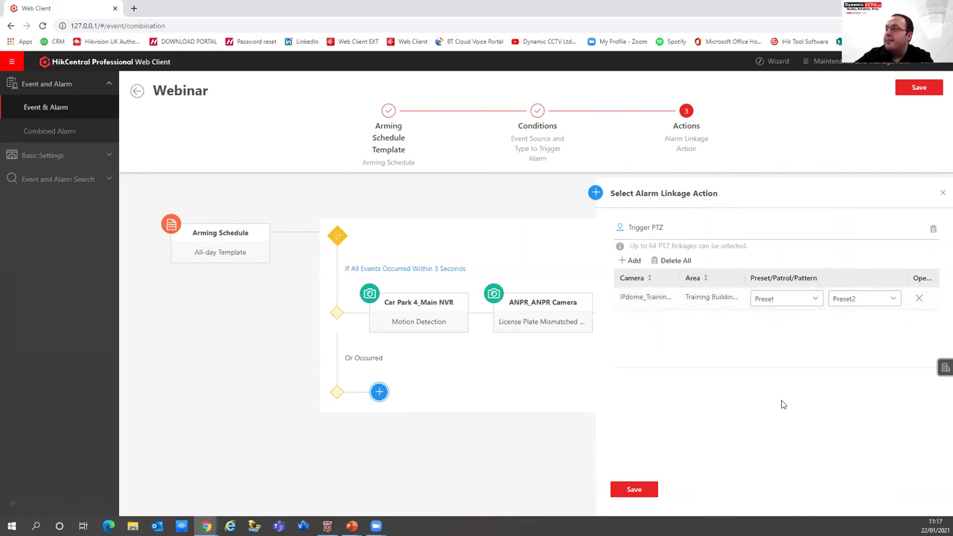
left_click(768, 301)
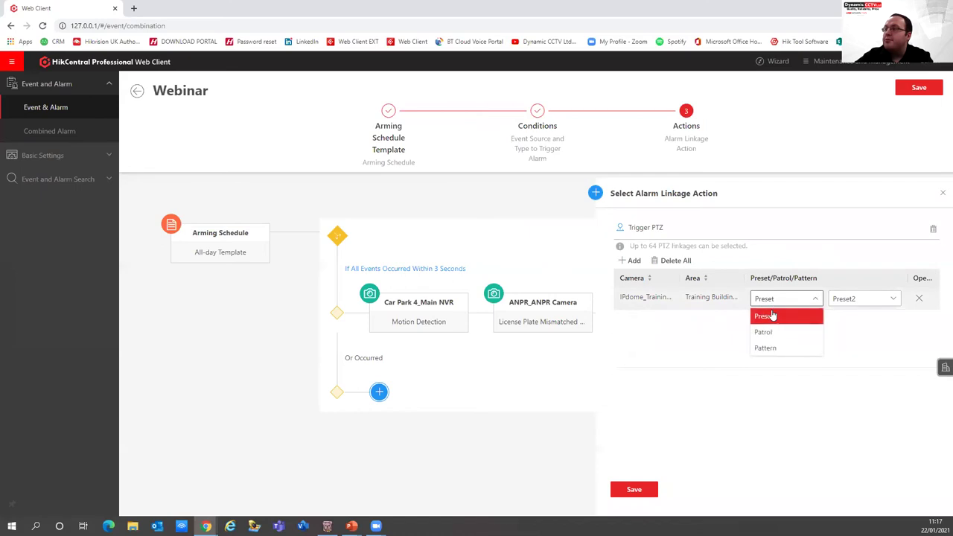
left_click(720, 322)
left_click(629, 260)
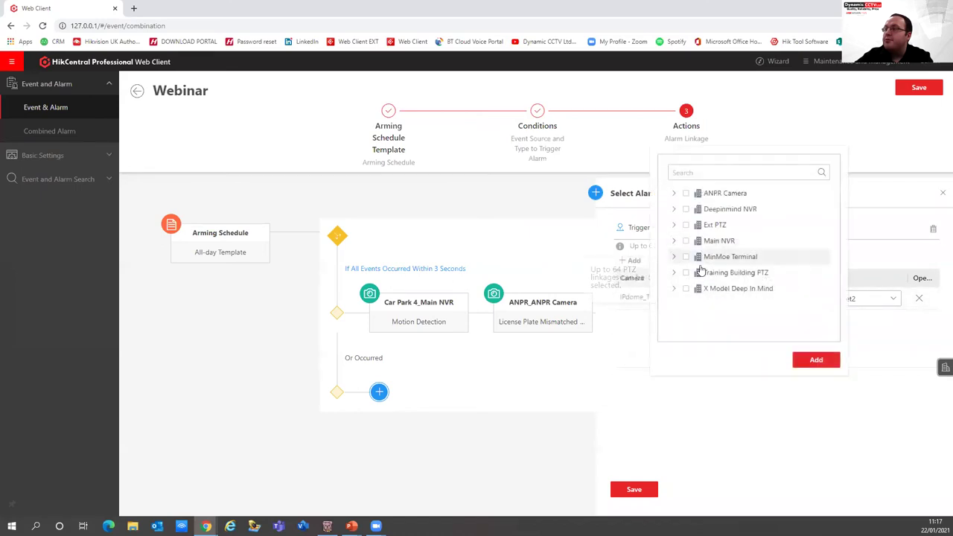
left_click(709, 412)
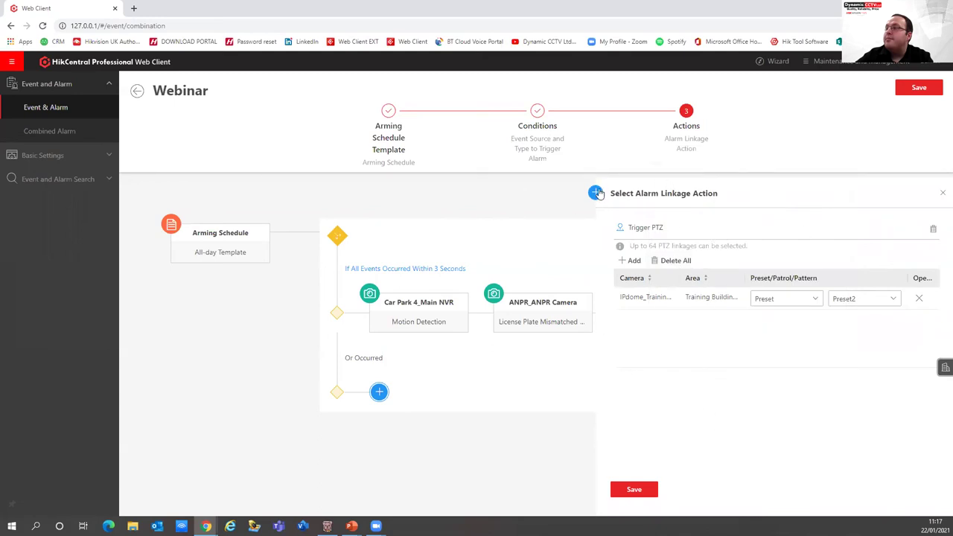
left_click(633, 489)
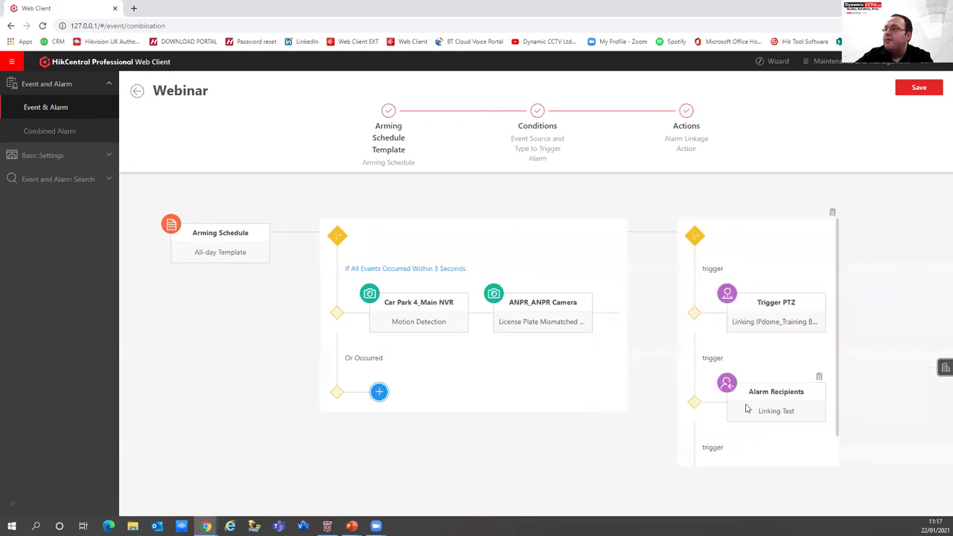
scroll(746, 408, "down", 1)
Add a Trigger Audible Warning action reading 'Multiple Events Have Been Triggered' to the Webinar alarm
left_click(736, 446)
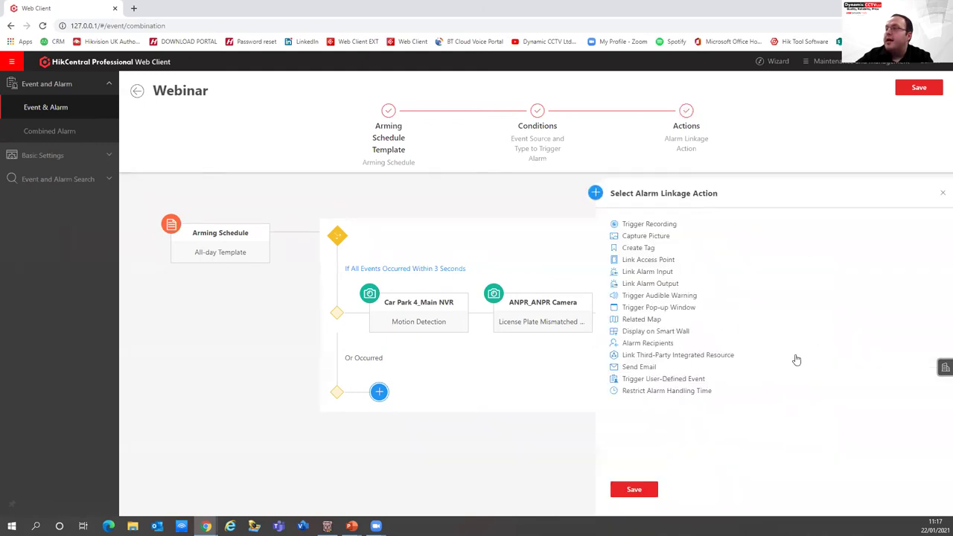
left_click(636, 296)
left_click(654, 258)
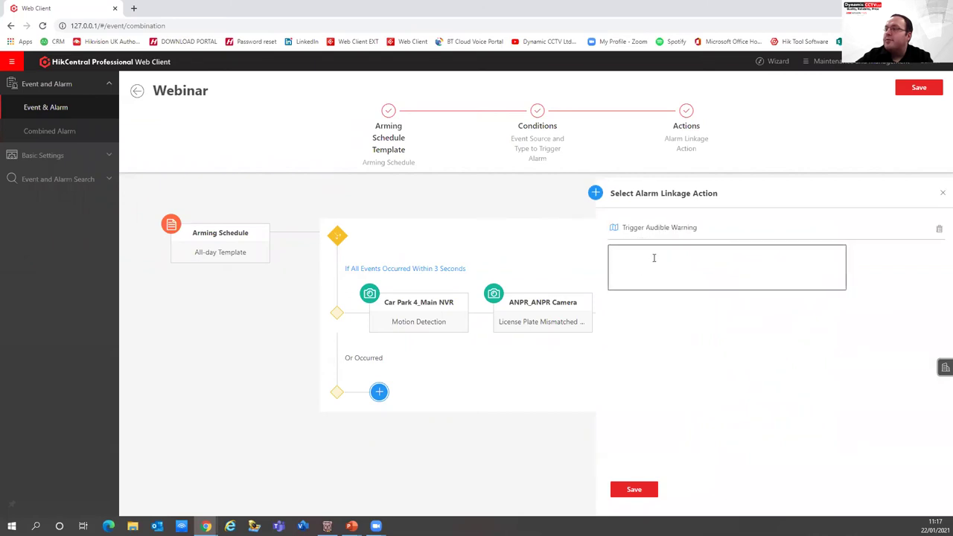
type("M ul")
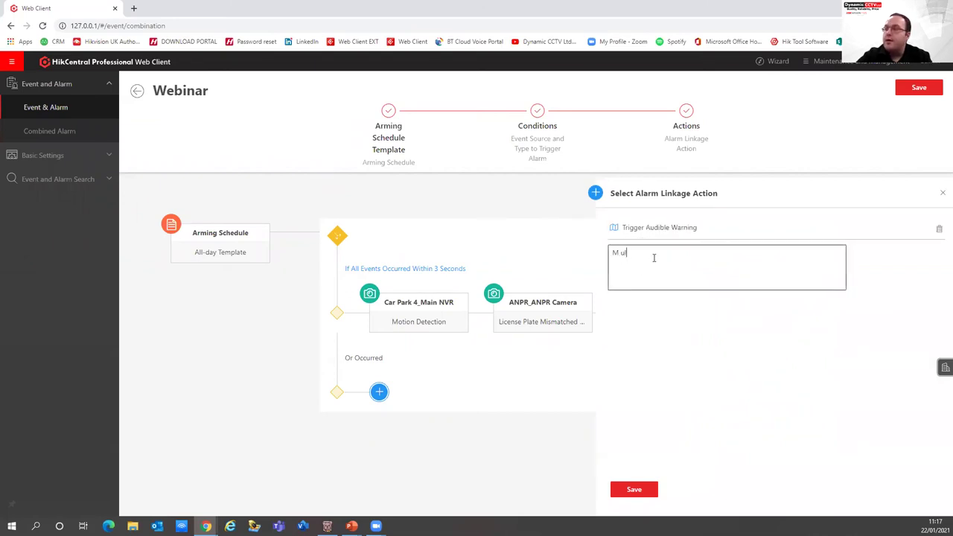
type("tu")
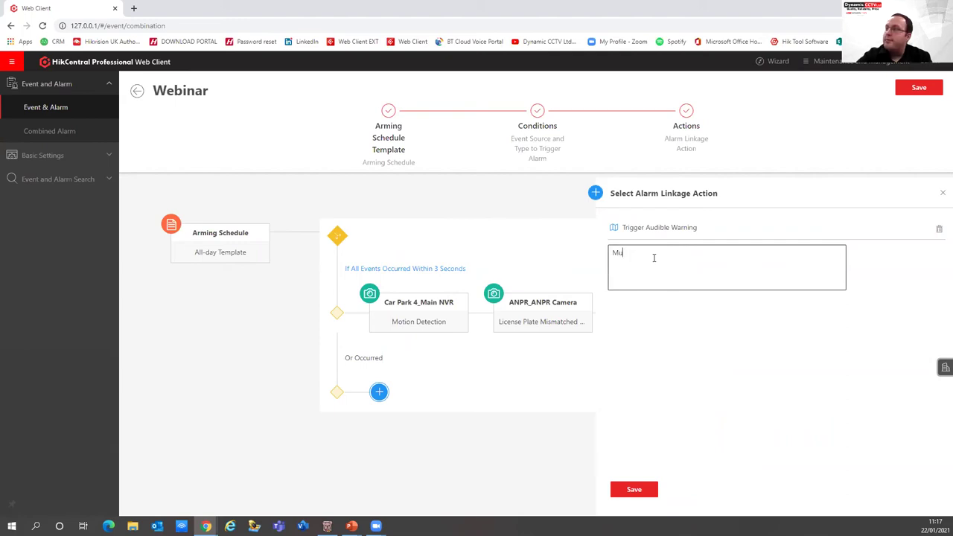
type("ltipe Events Hav")
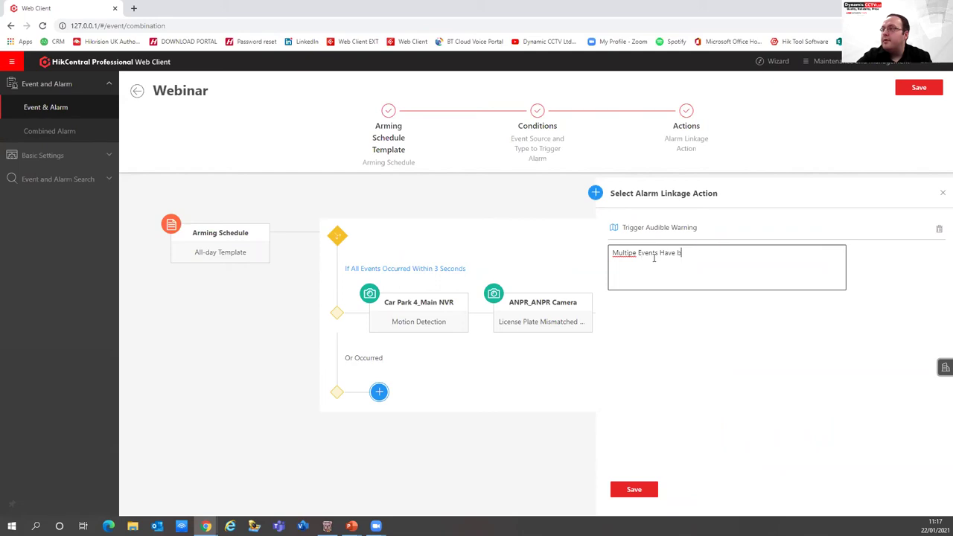
type("e Been Triggered")
left_click(632, 252)
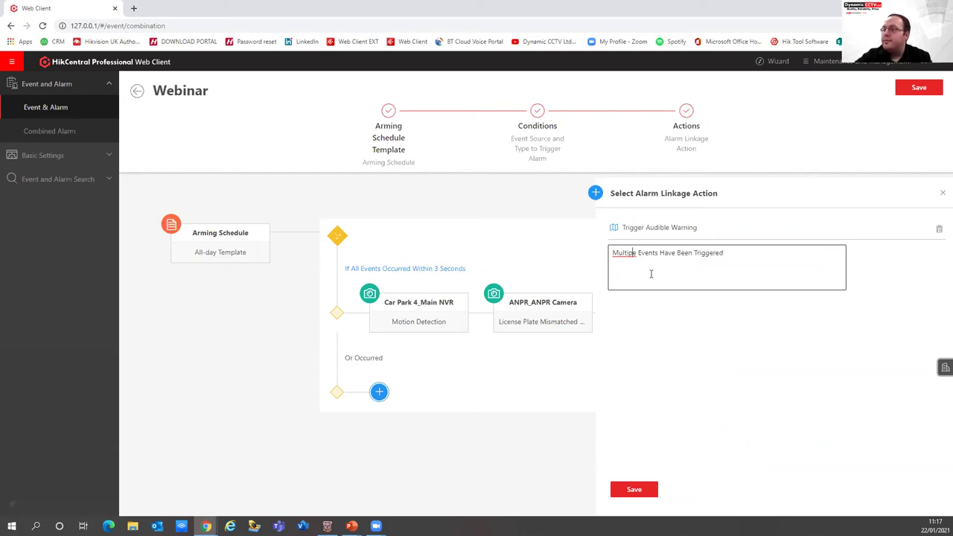
type("l")
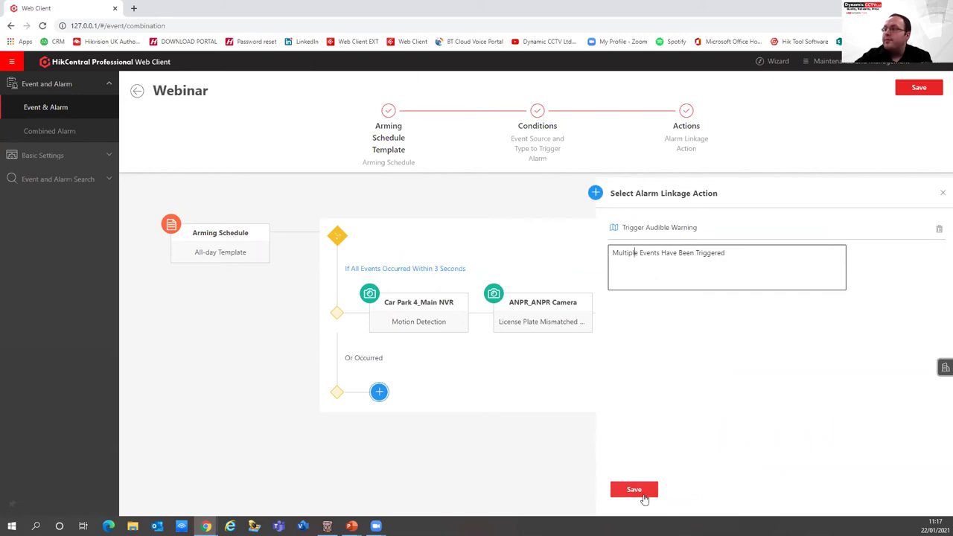
left_click(642, 490)
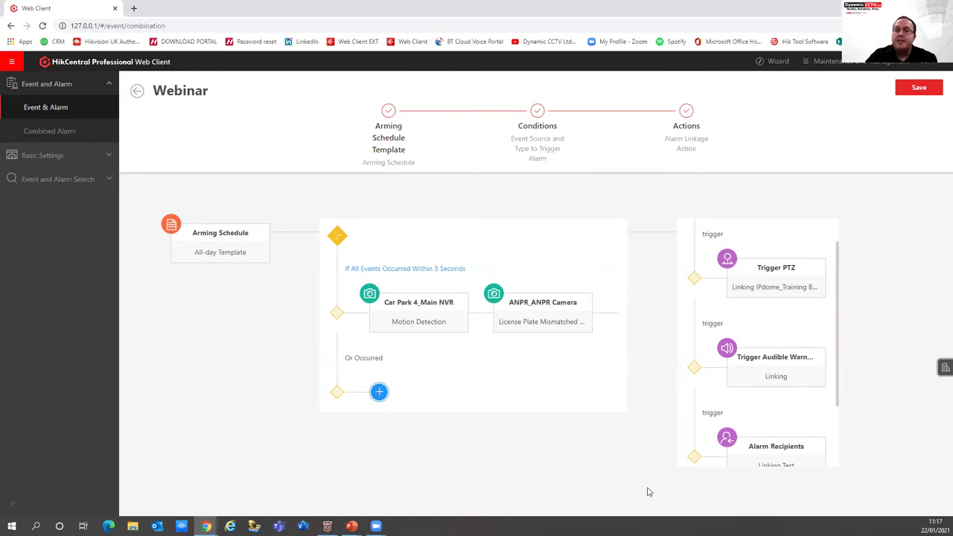
scroll(691, 454, "down", 1)
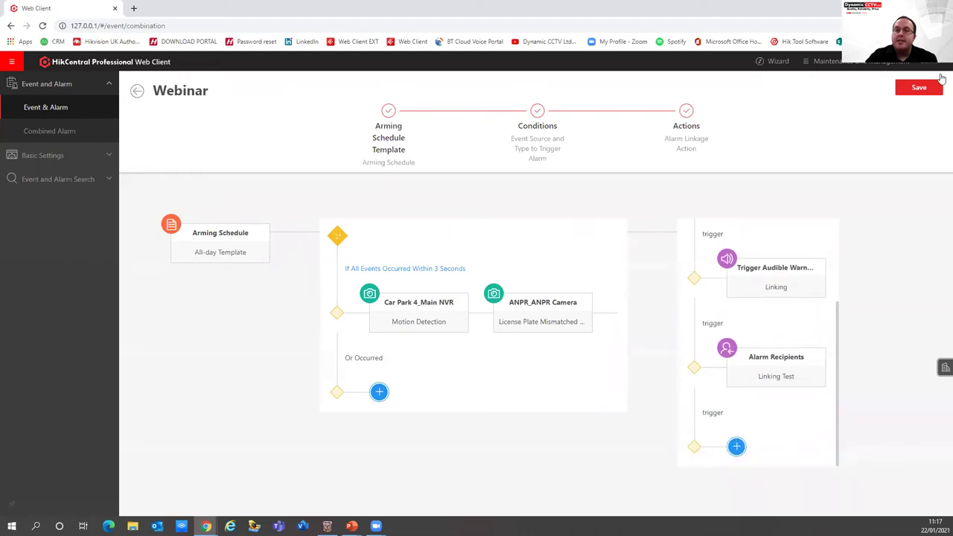
Save the Webinar combined alarm, then bring up the module navigation panel
left_click(921, 88)
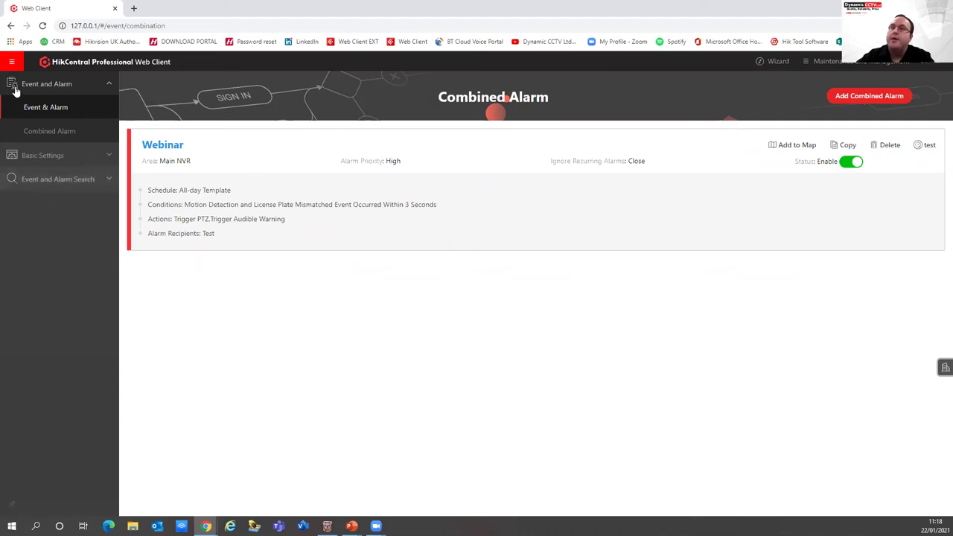
left_click(11, 61)
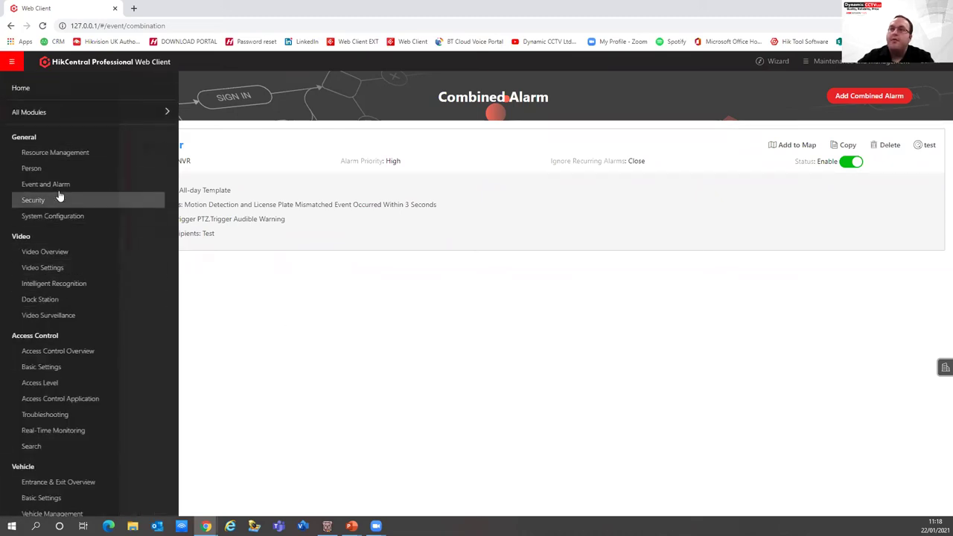
In System Configuration, view the Network NTP settings and then the WAN Access page
left_click(59, 218)
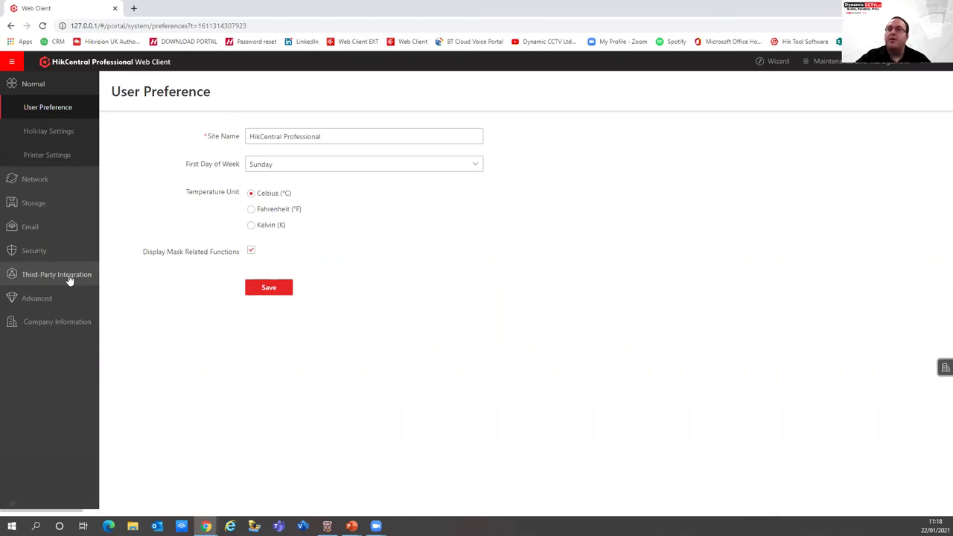
left_click(39, 183)
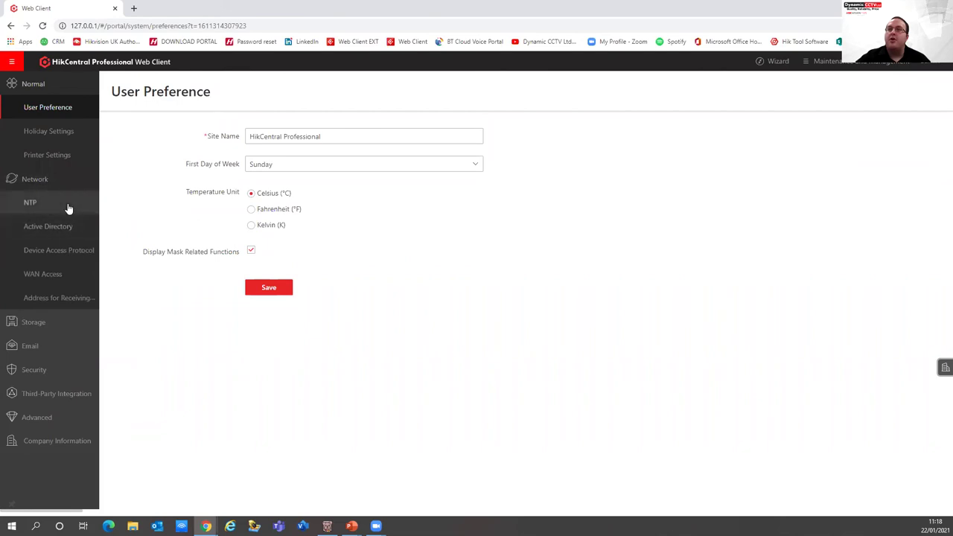
left_click(67, 203)
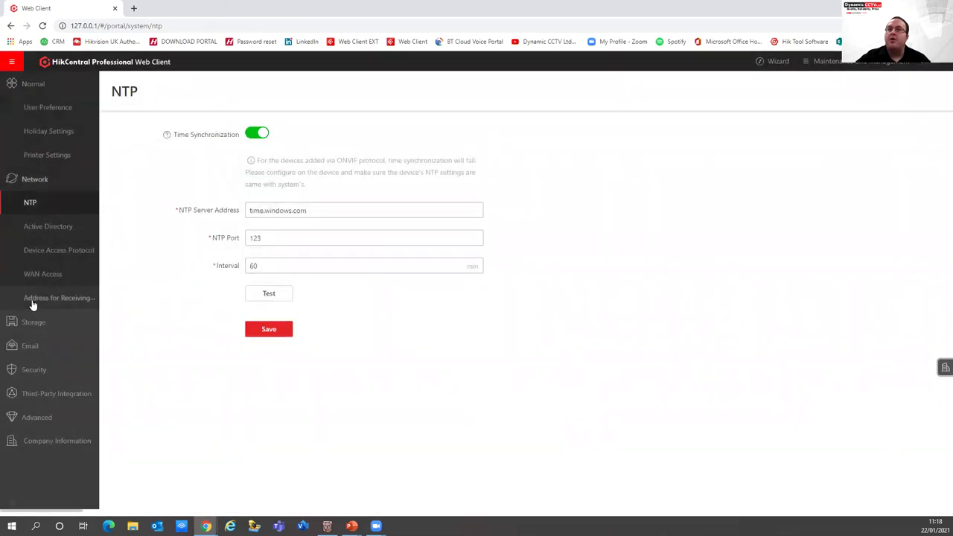
left_click(32, 276)
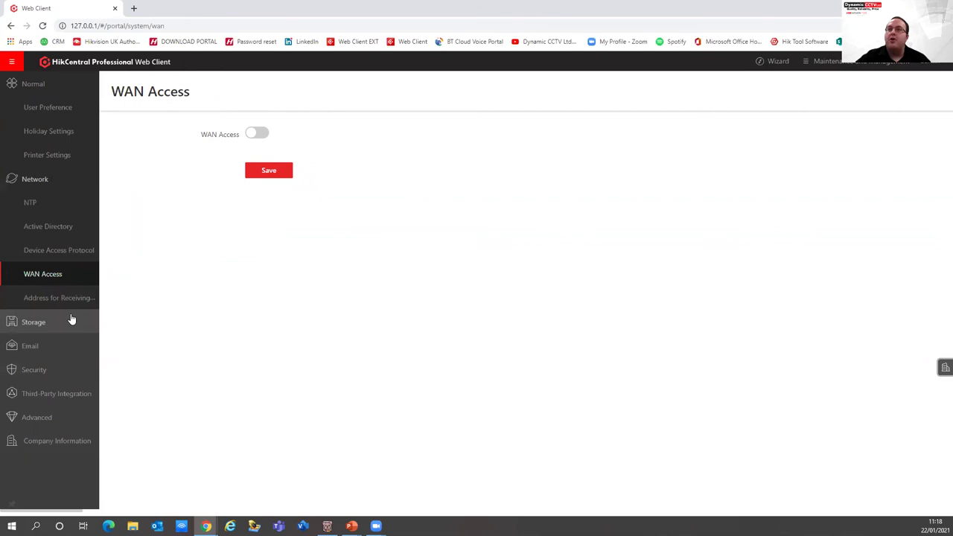
left_click(70, 320)
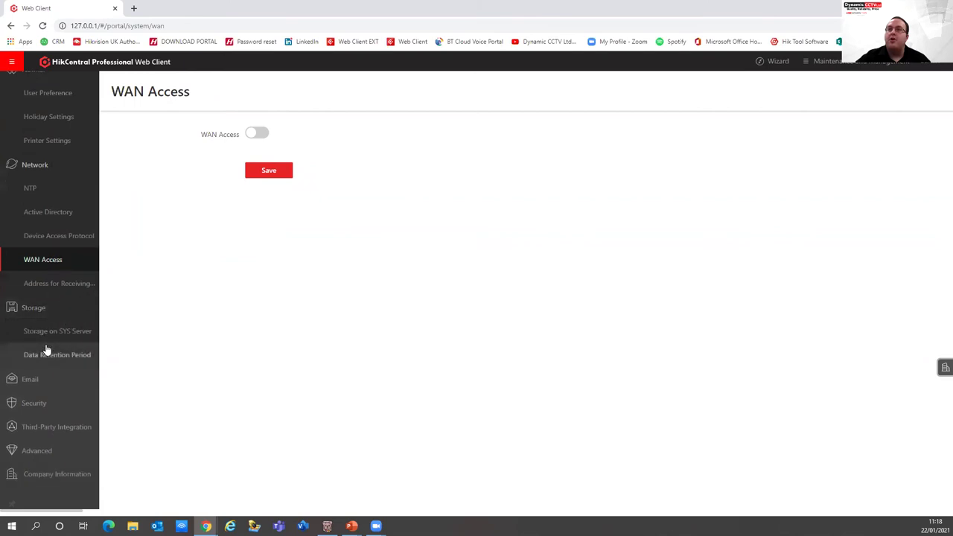
Set the Card Swiping Records data retention period to Three Years
left_click(46, 353)
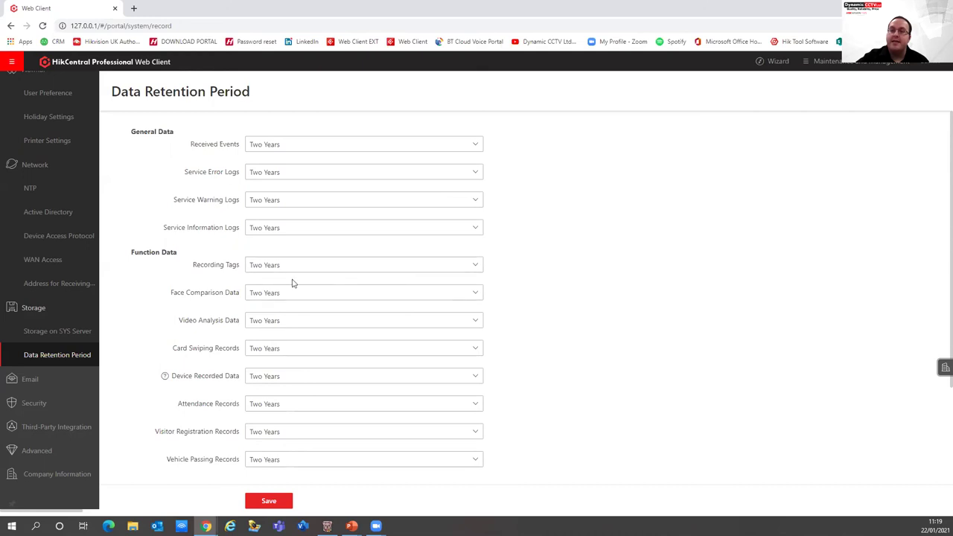
left_click(286, 354)
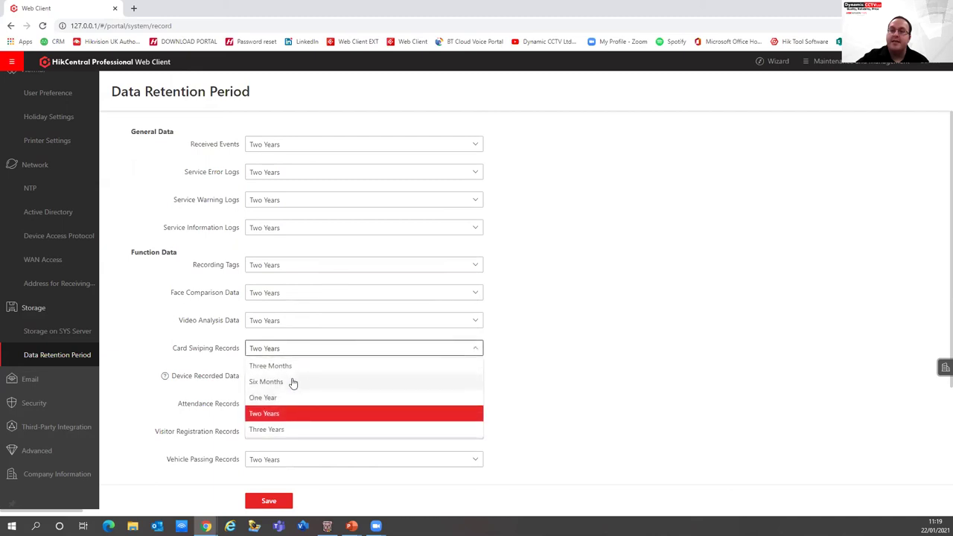
left_click(312, 431)
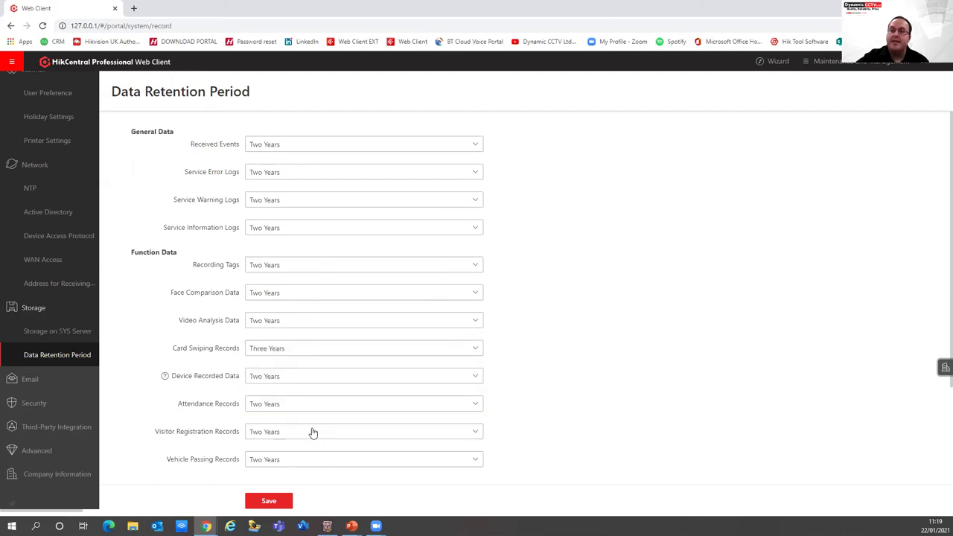
left_click(304, 347)
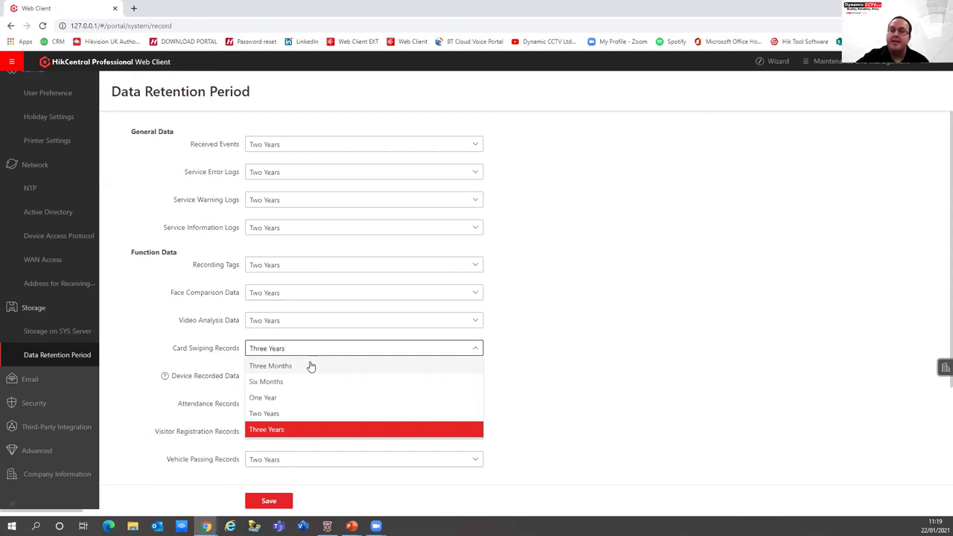
left_click(64, 403)
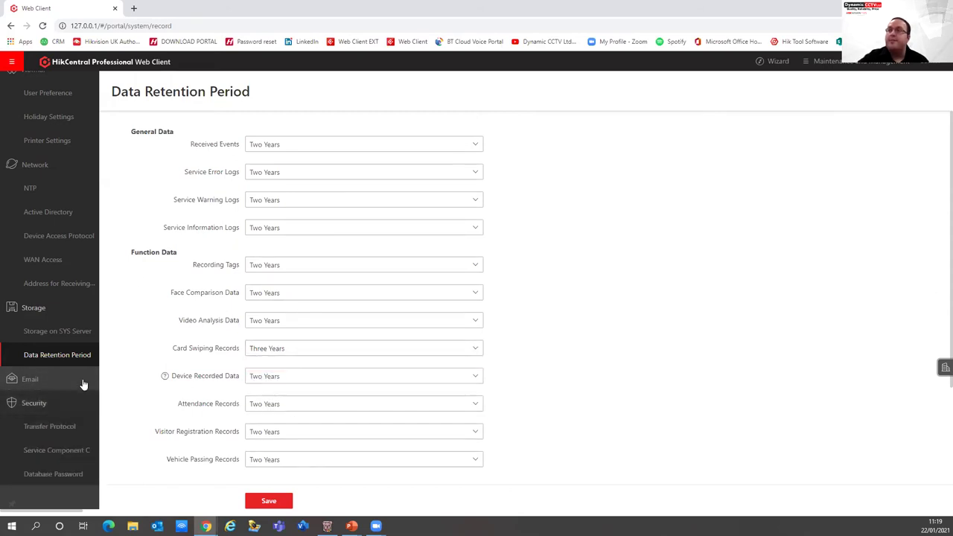
View the Security Transfer Protocol settings (HTTP), then browse the module navigation list
left_click(47, 426)
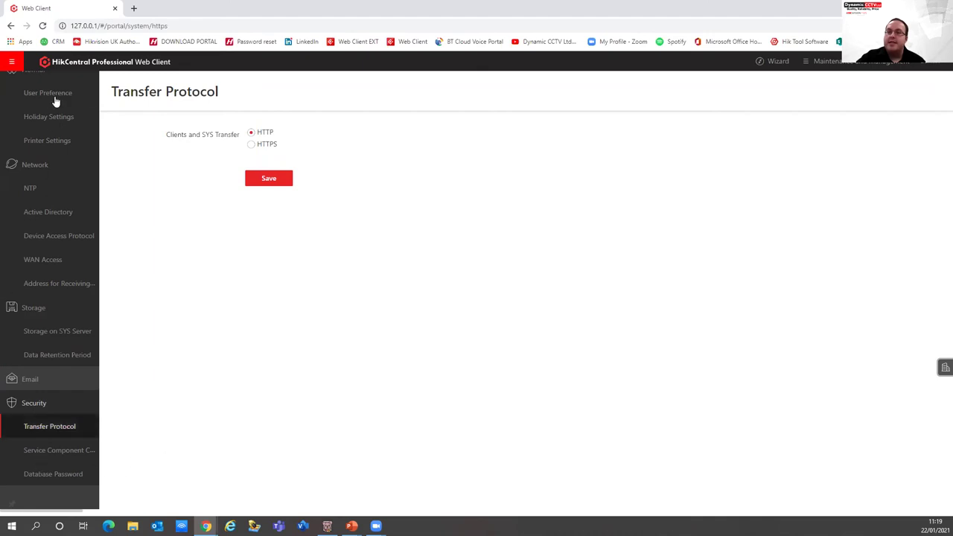
left_click(12, 62)
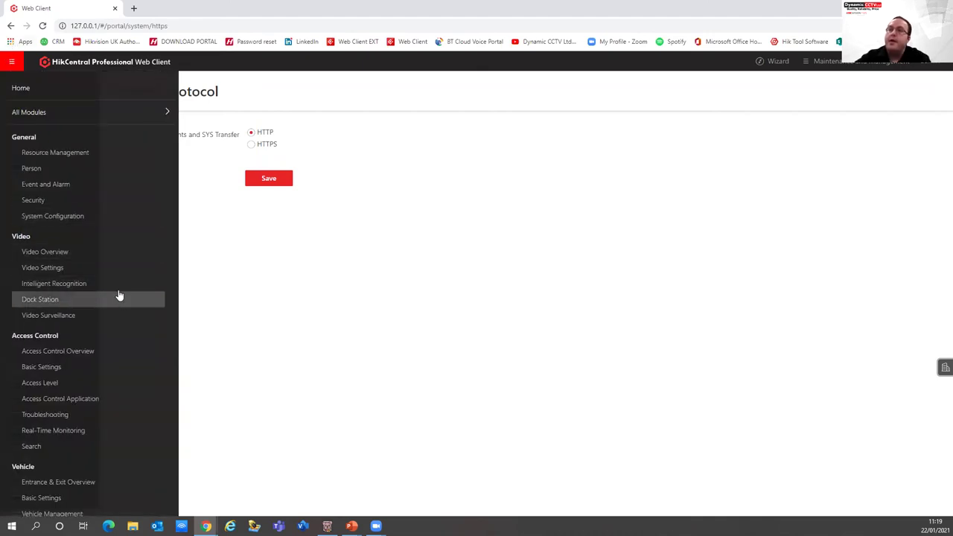
scroll(63, 306, "down", 3)
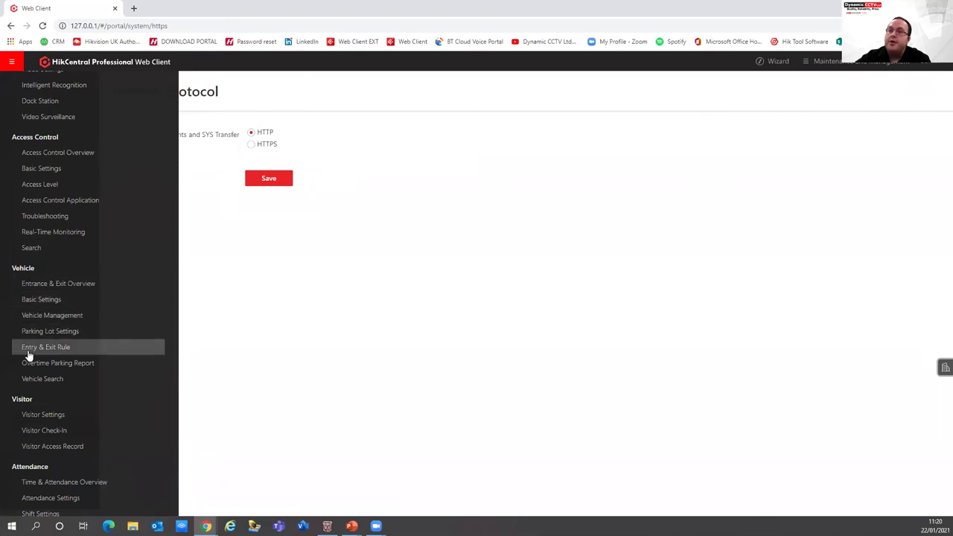
scroll(47, 287, "up", 2)
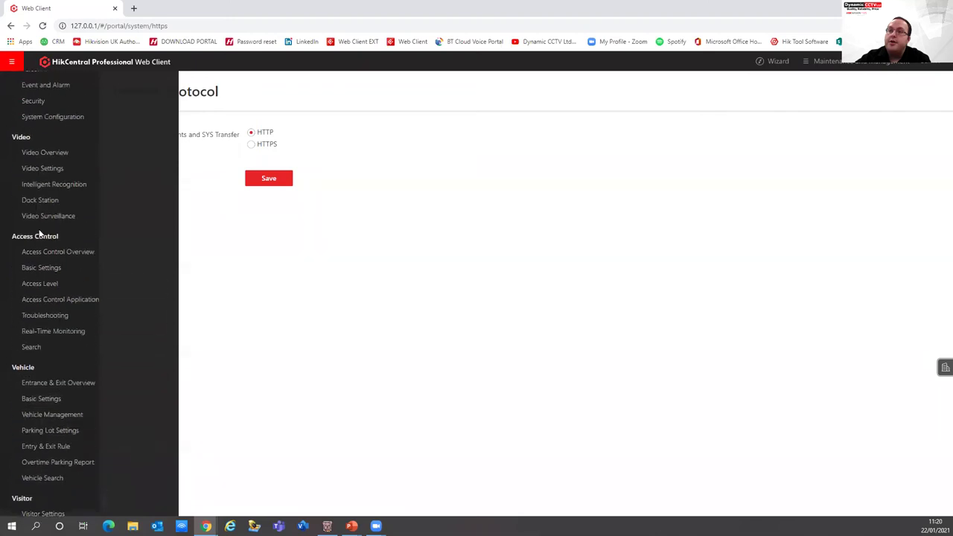
scroll(70, 277, "down", 4)
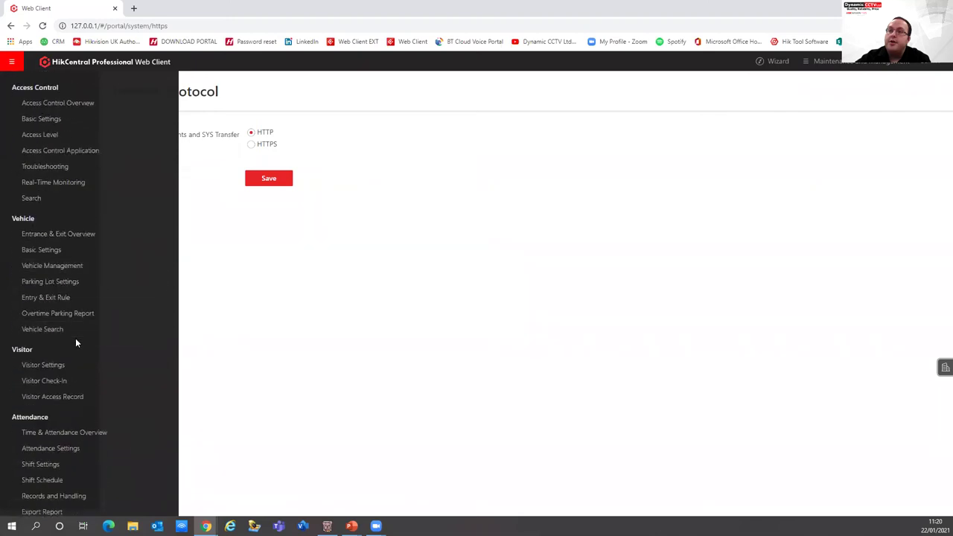
scroll(62, 396, "down", 2)
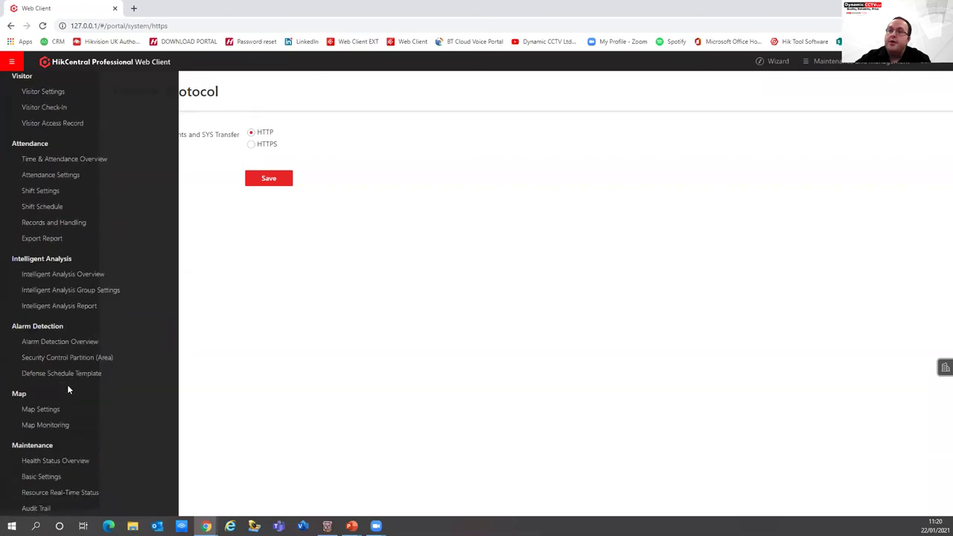
scroll(67, 384, "up", 2)
scroll(67, 387, "up", 3)
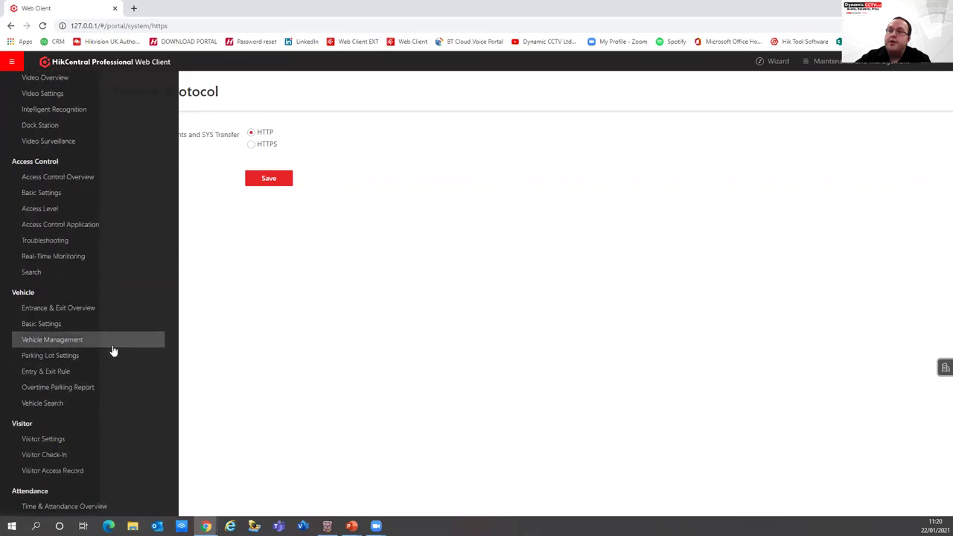
Go to the vehicle Entrance & Exit Overview and review its passing trend and events
left_click(96, 309)
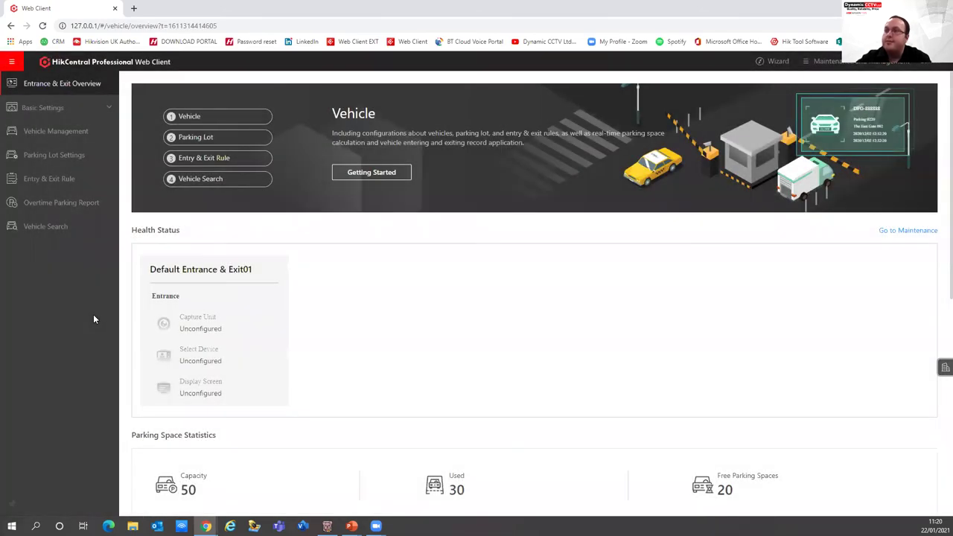
scroll(377, 358, "down", 3)
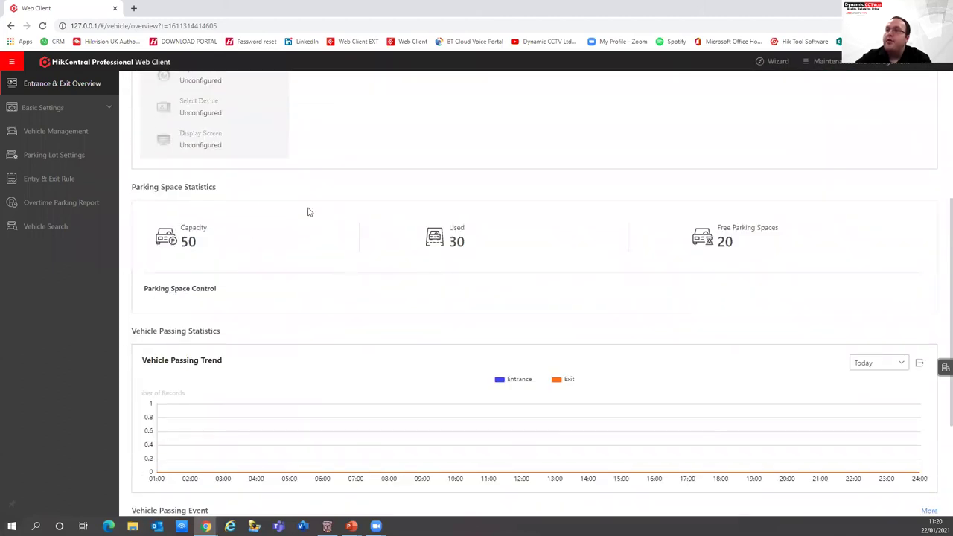
scroll(358, 395, "down", 1)
scroll(358, 397, "down", 2)
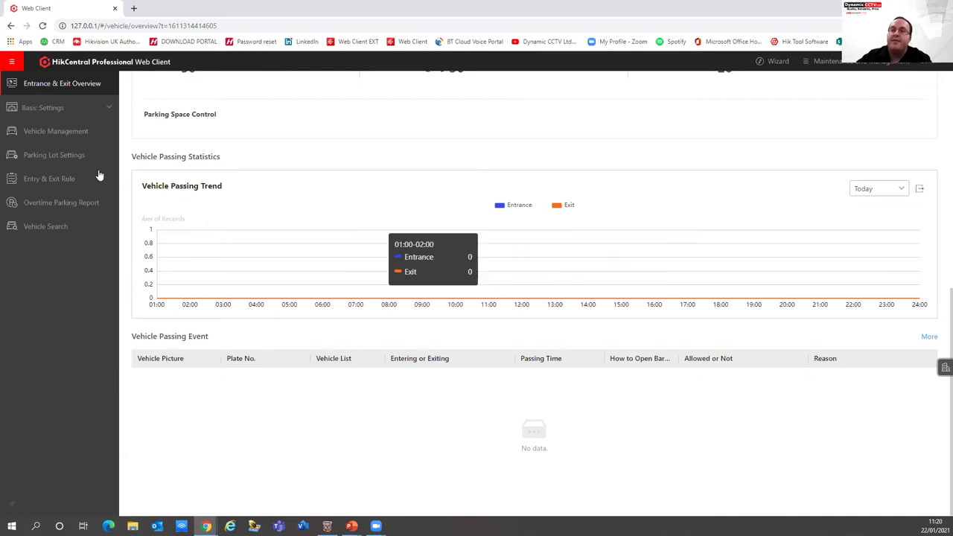
Check the Plate Fuzzy Search rules under Basic Settings, then go to Vehicle Management
left_click(68, 111)
left_click(74, 134)
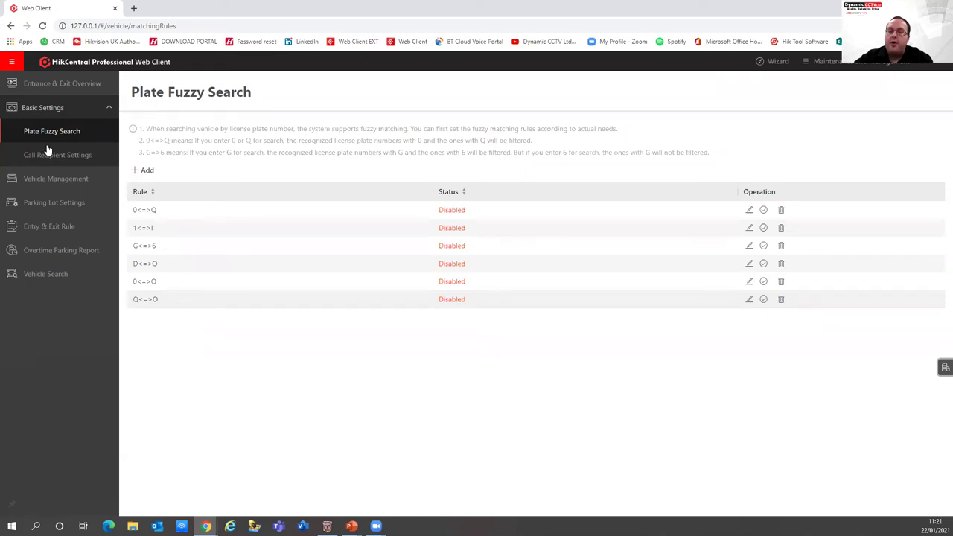
left_click(73, 181)
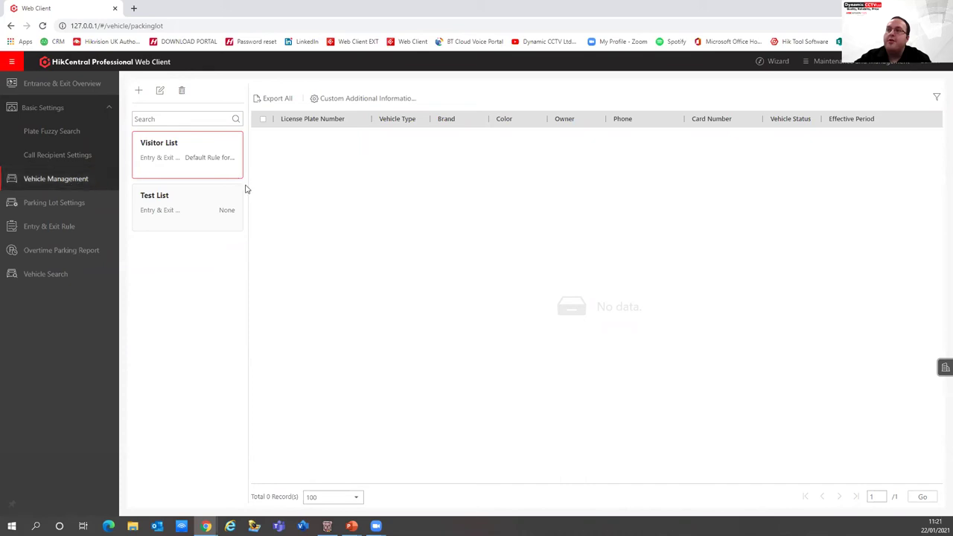
Look through the vehicles in the Test List and Visitor List, ending on Test List
left_click(200, 216)
left_click(166, 176)
left_click(164, 216)
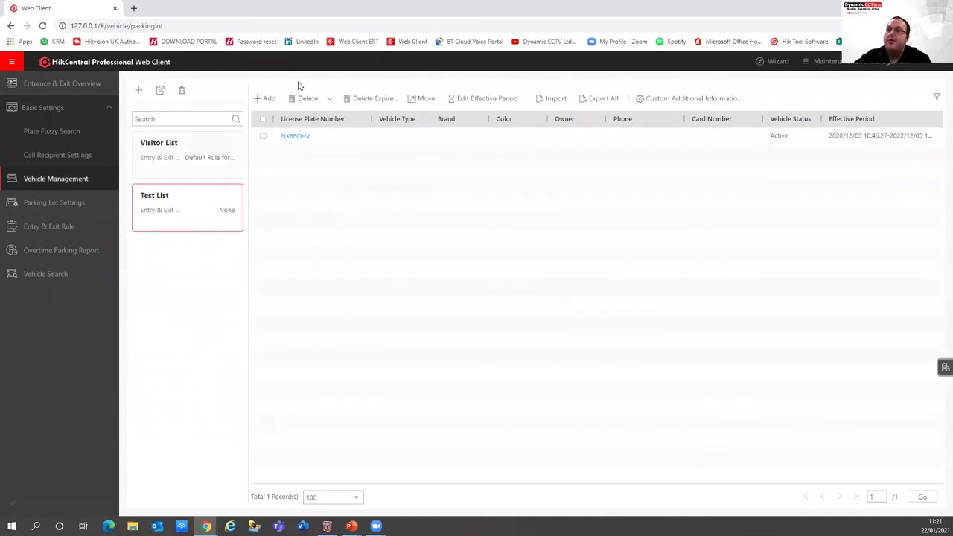
Add a vehicle with licence plate TESTPLOTE to the Test List
left_click(266, 97)
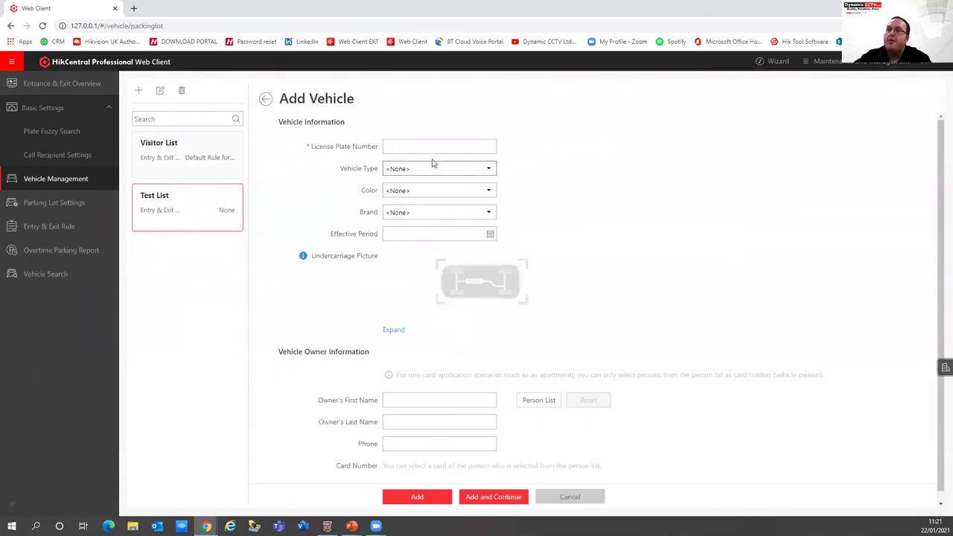
left_click(430, 149)
type("TES")
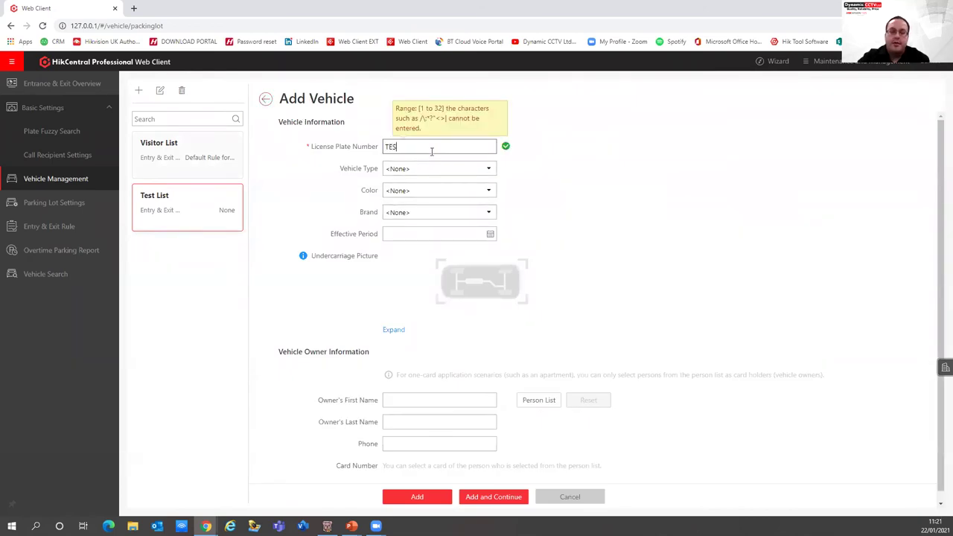
type("TP")
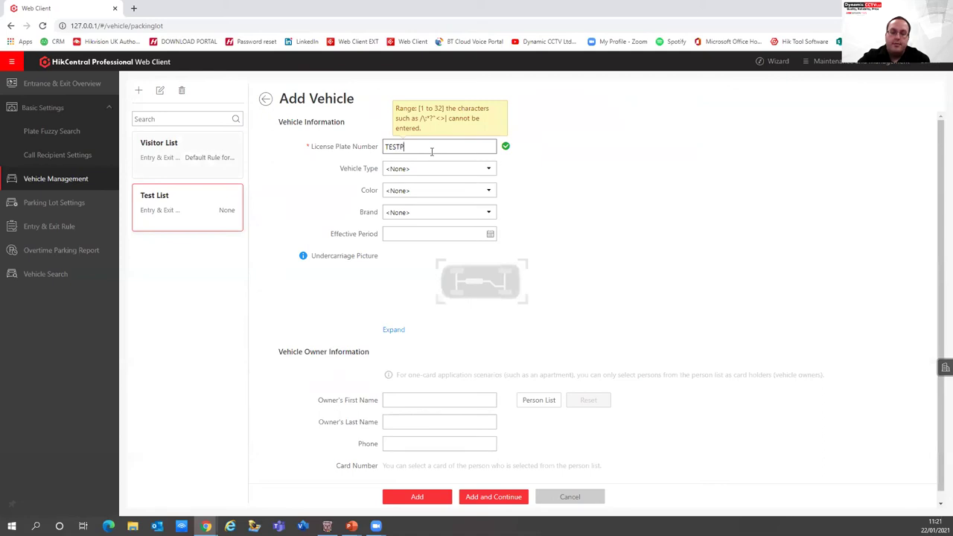
type("OTE")
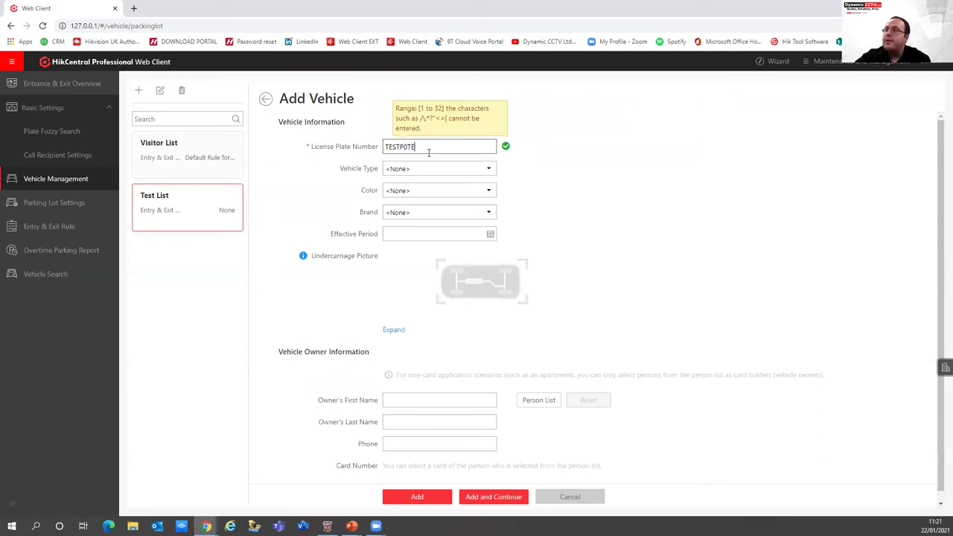
left_click(408, 149)
key("BackSpace")
type("L")
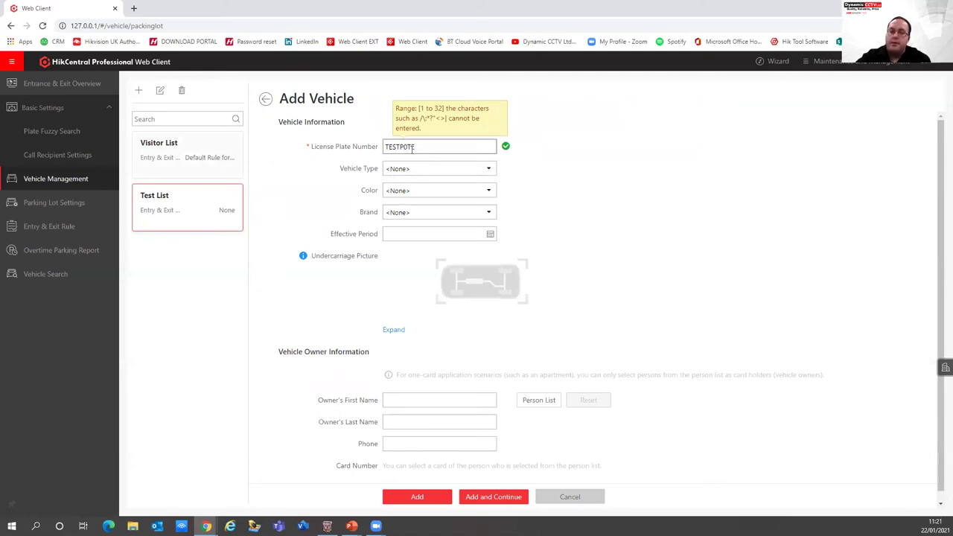
type("O")
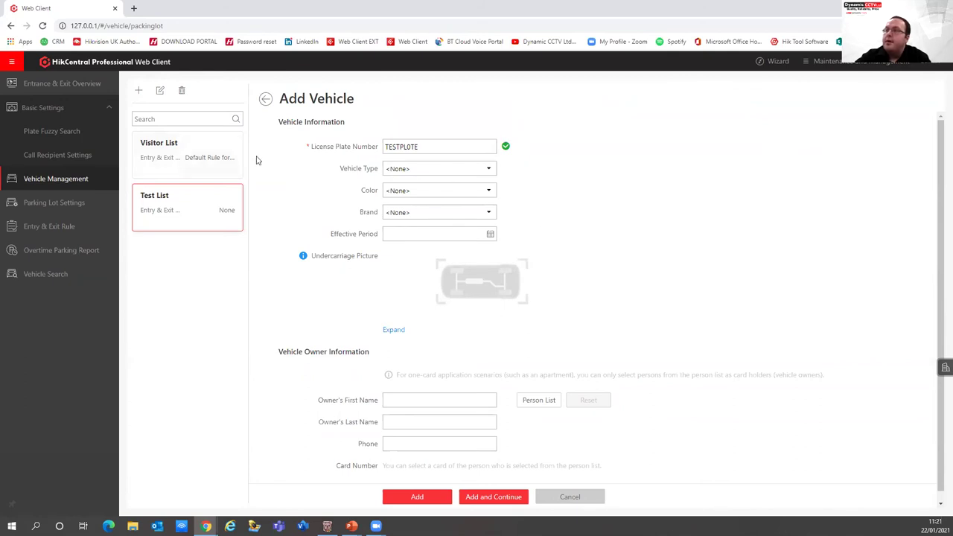
left_click(420, 504)
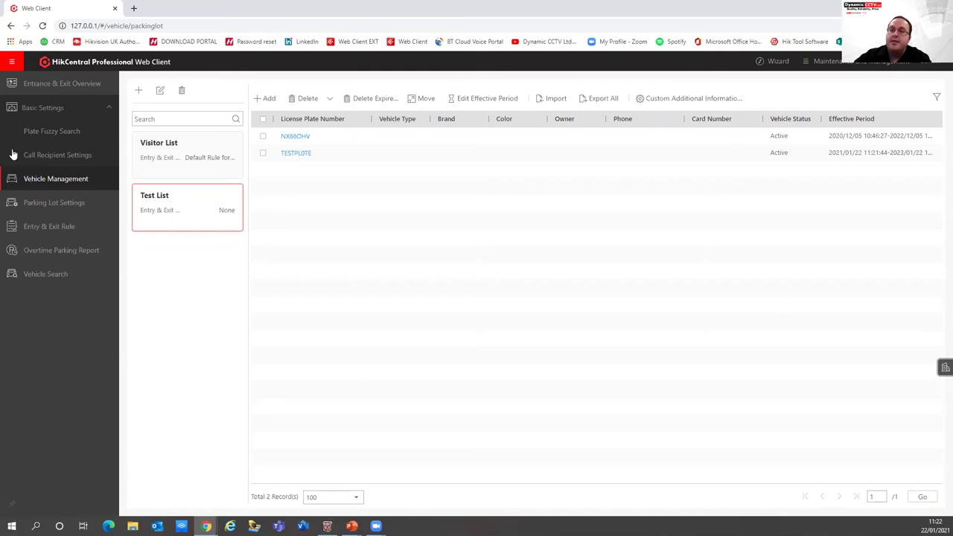
Navigate through the module list to the Intelligent Analysis Overview dashboard
left_click(13, 62)
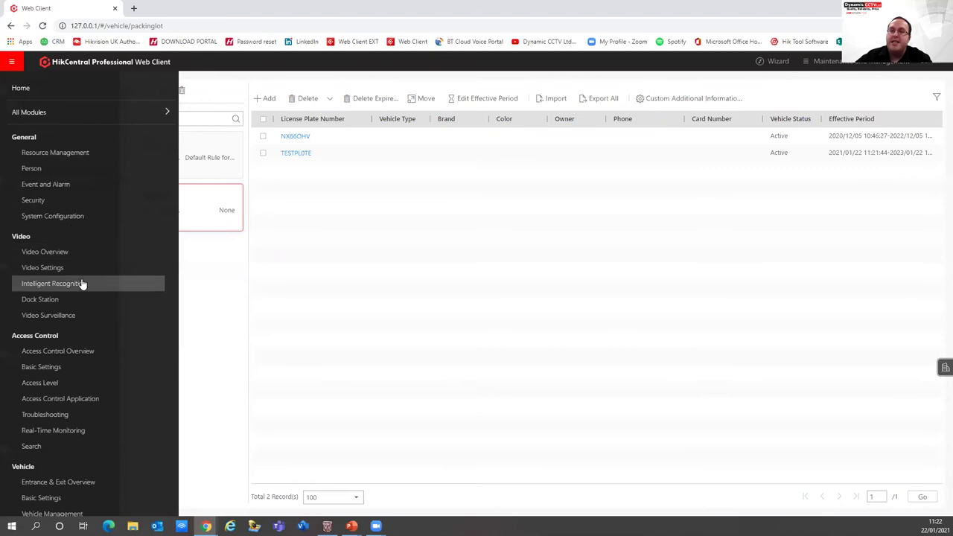
scroll(82, 282, "down", 1)
scroll(63, 362, "down", 5)
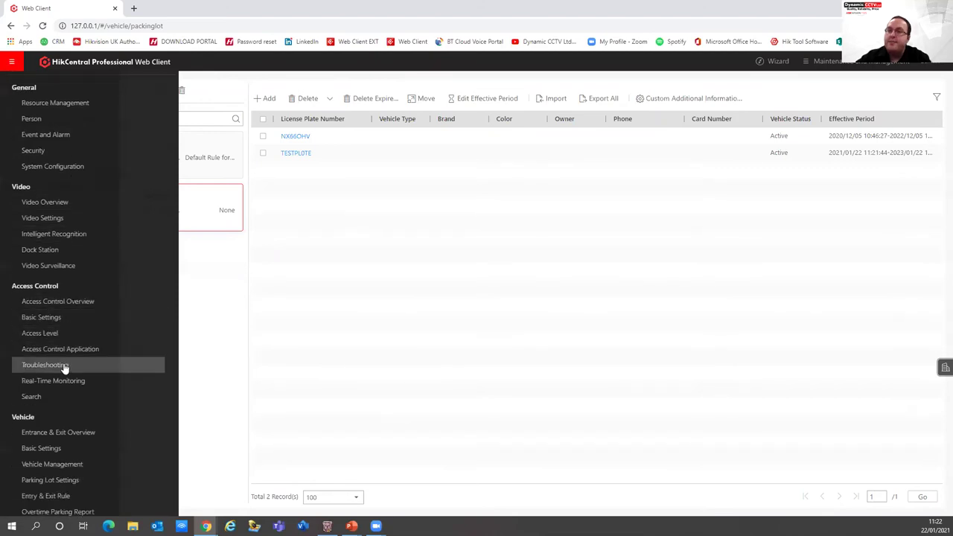
scroll(63, 360, "down", 5)
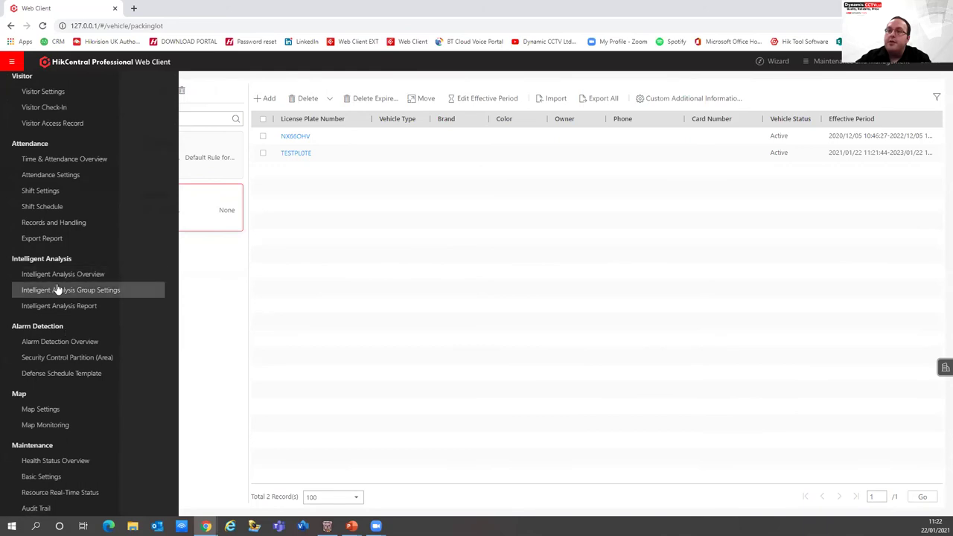
left_click(58, 274)
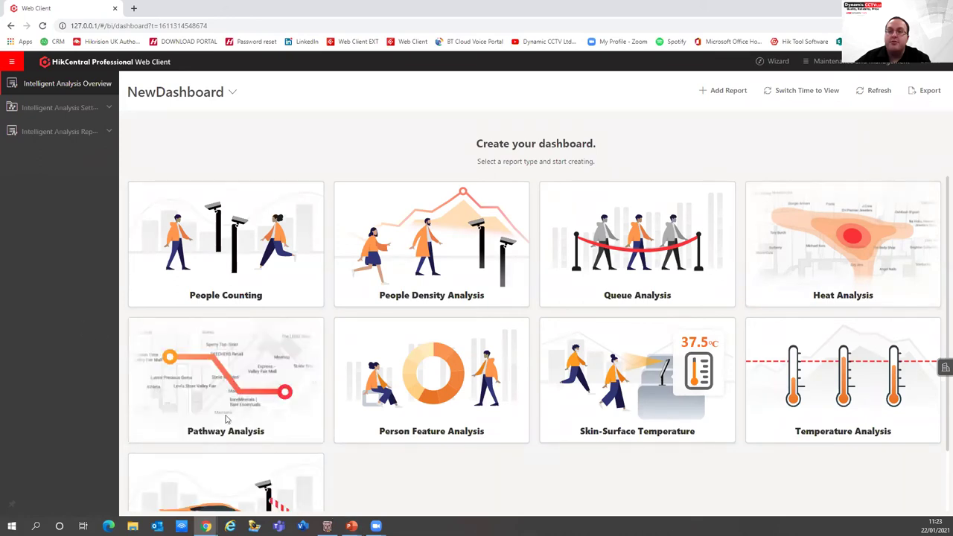
scroll(242, 458, "down", 1)
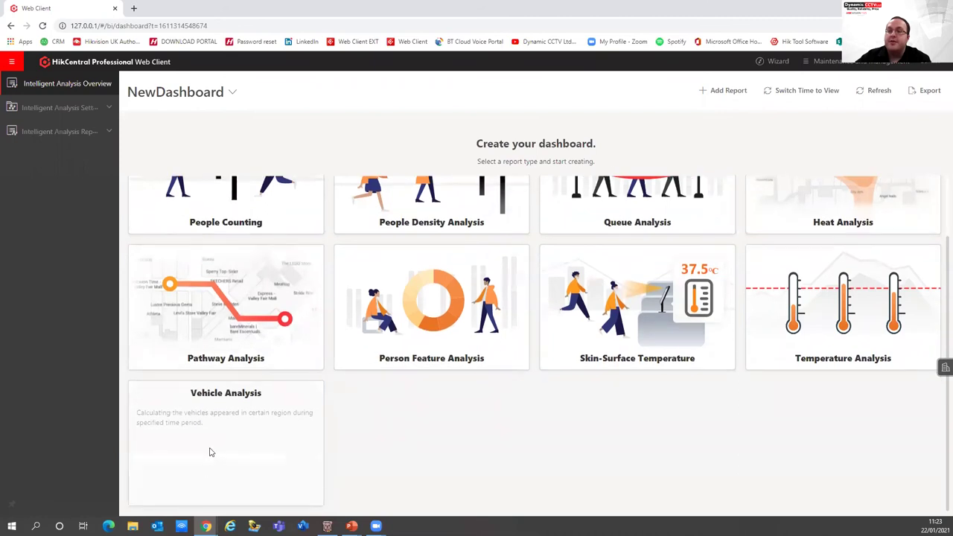
Create a Vehicle Analysis report on NewDashboard for the ANPR_ANPR Camera
left_click(210, 453)
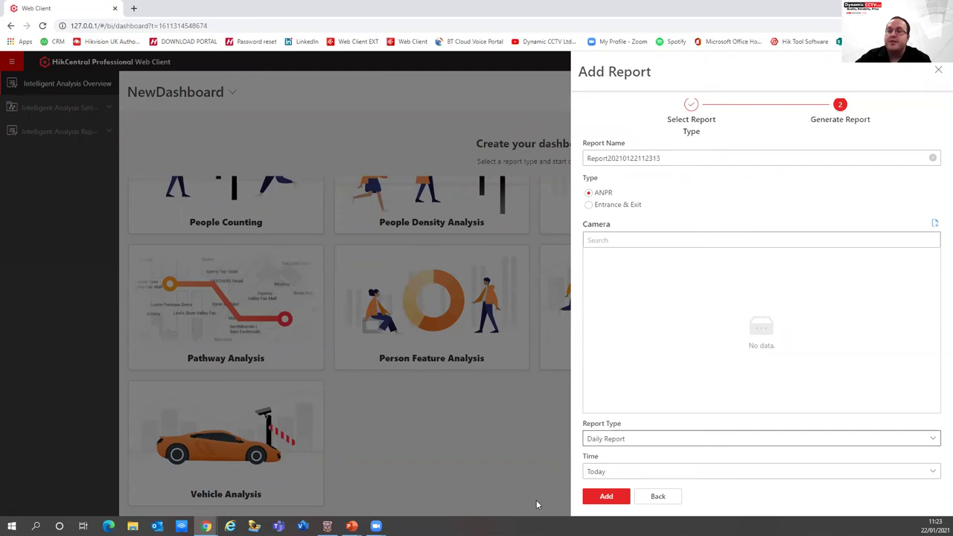
left_click(600, 501)
left_click(531, 306)
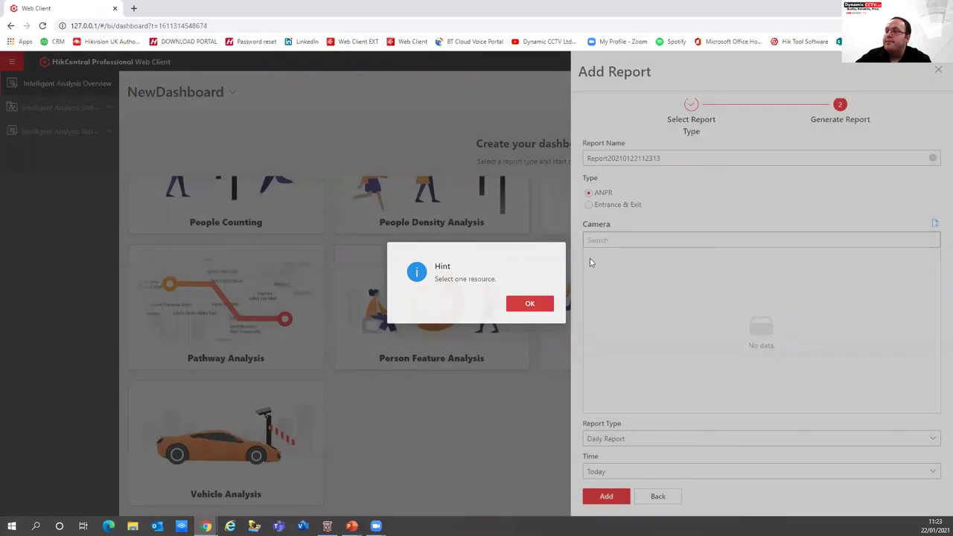
left_click(935, 223)
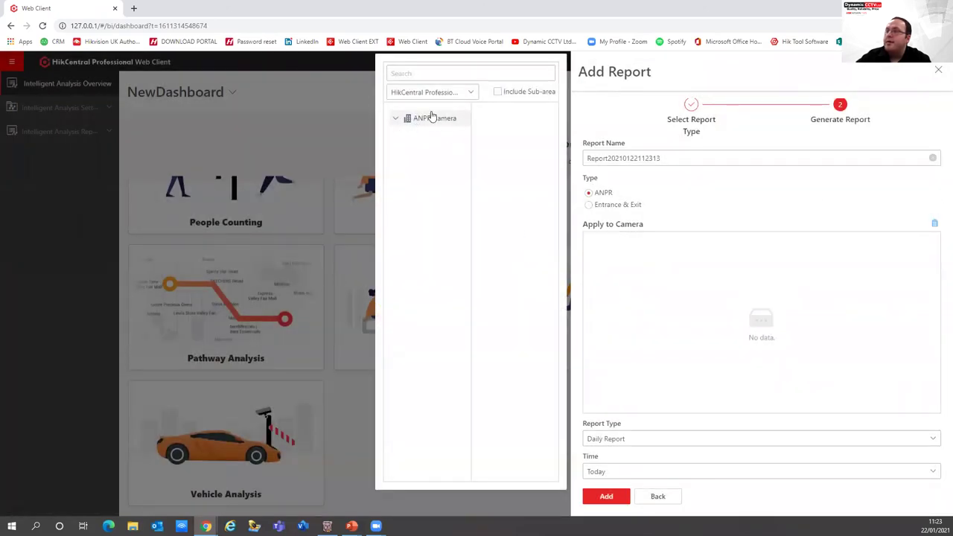
left_click(432, 118)
left_click(480, 131)
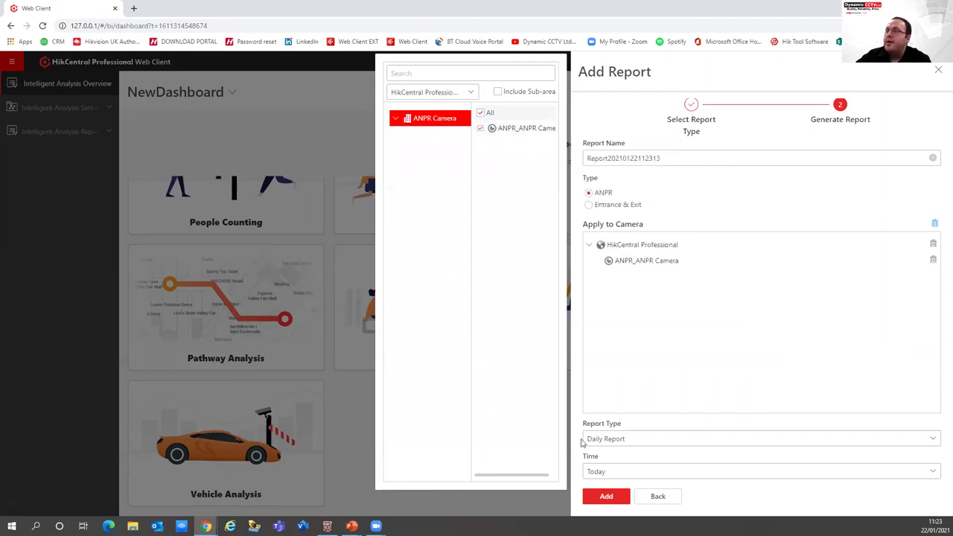
left_click(606, 497)
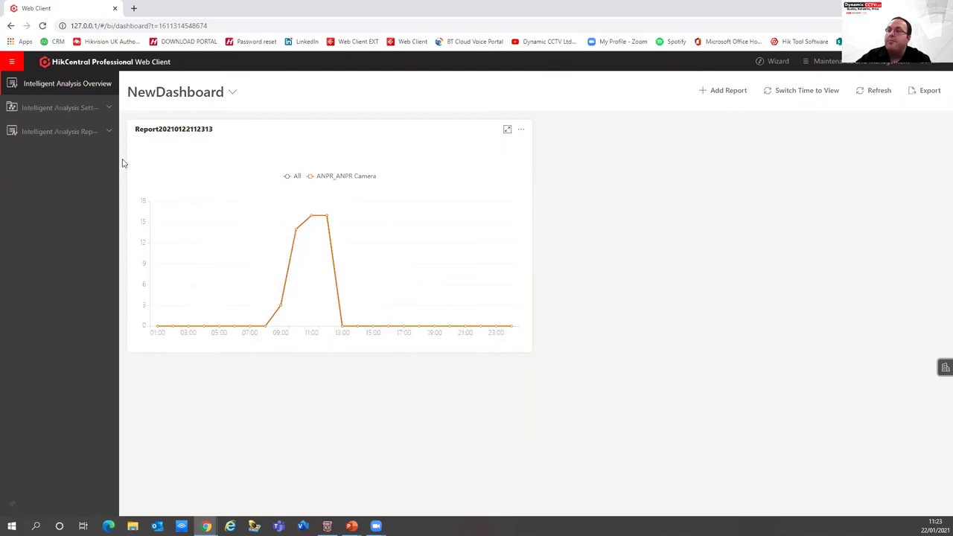
left_click(11, 61)
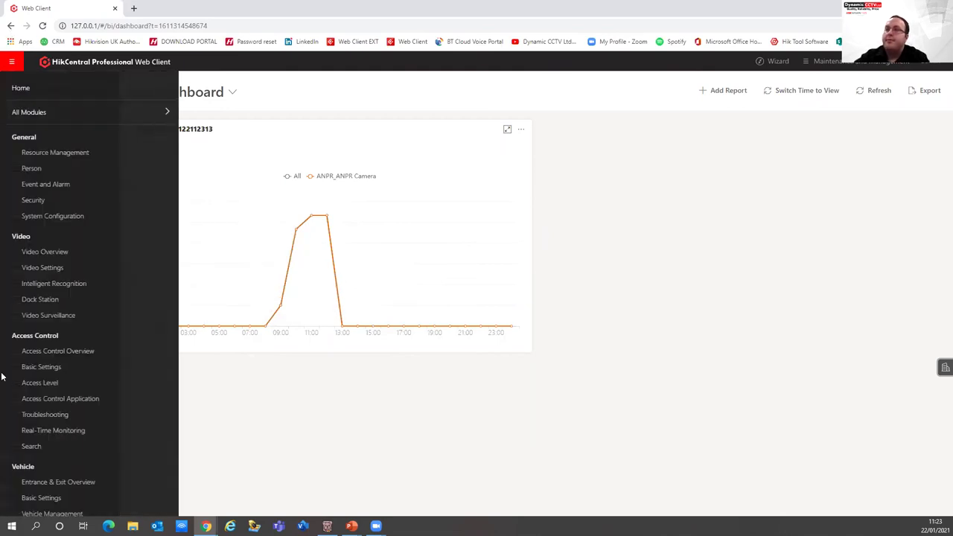
Open the Access Control overview and scroll through its contents
left_click(81, 353)
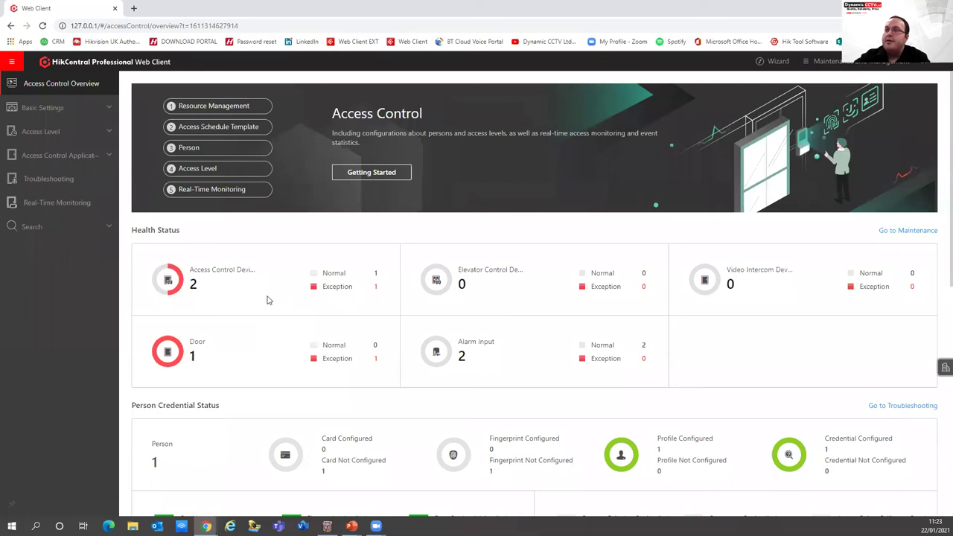
left_click_drag(379, 288, 317, 294)
left_click(332, 278)
scroll(355, 288, "down", 4)
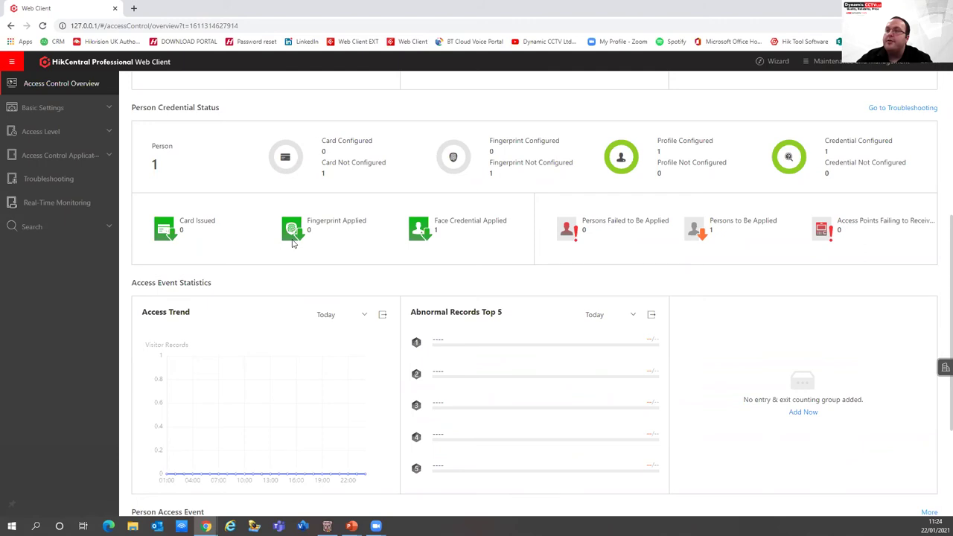
scroll(266, 355, "down", 3)
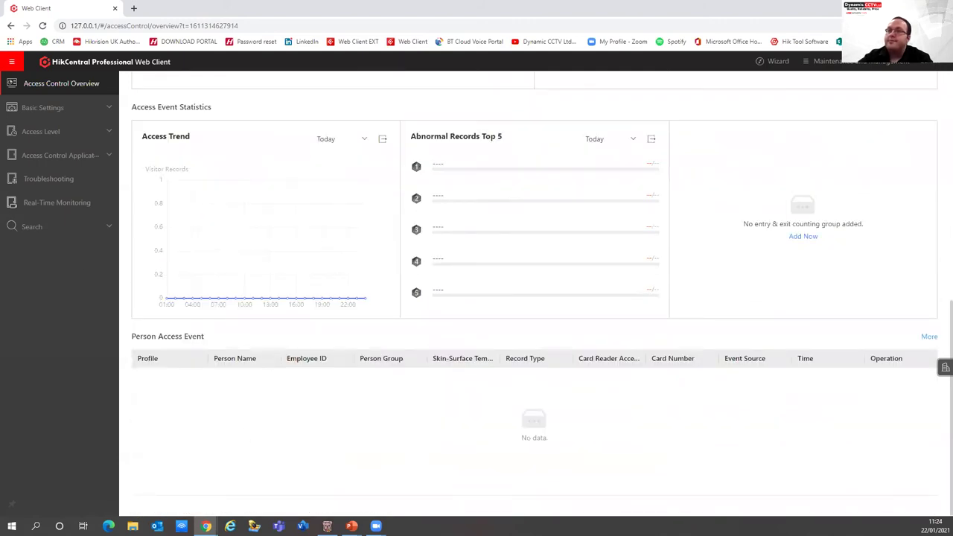
Expand the access control basic settings, then switch to the Person list via the module menu
left_click(82, 108)
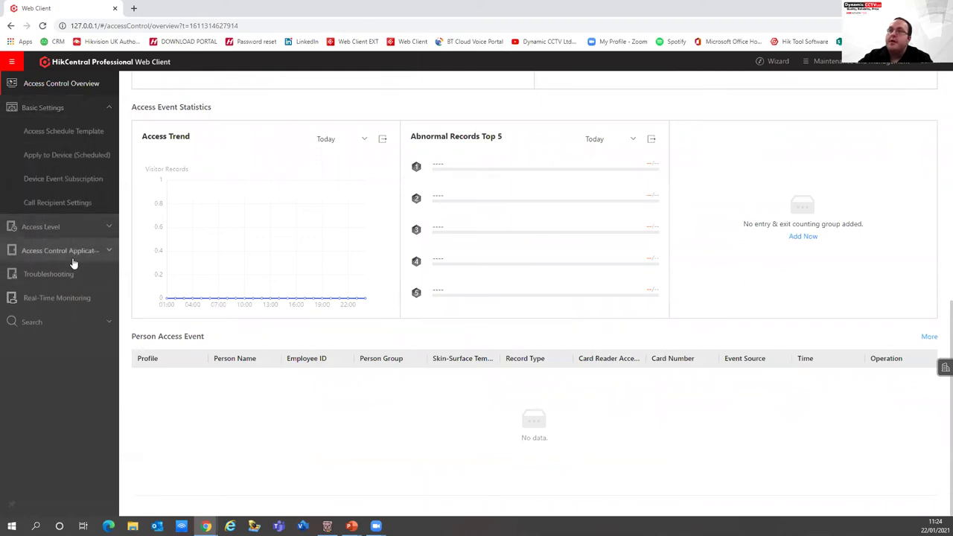
left_click(11, 61)
left_click(34, 172)
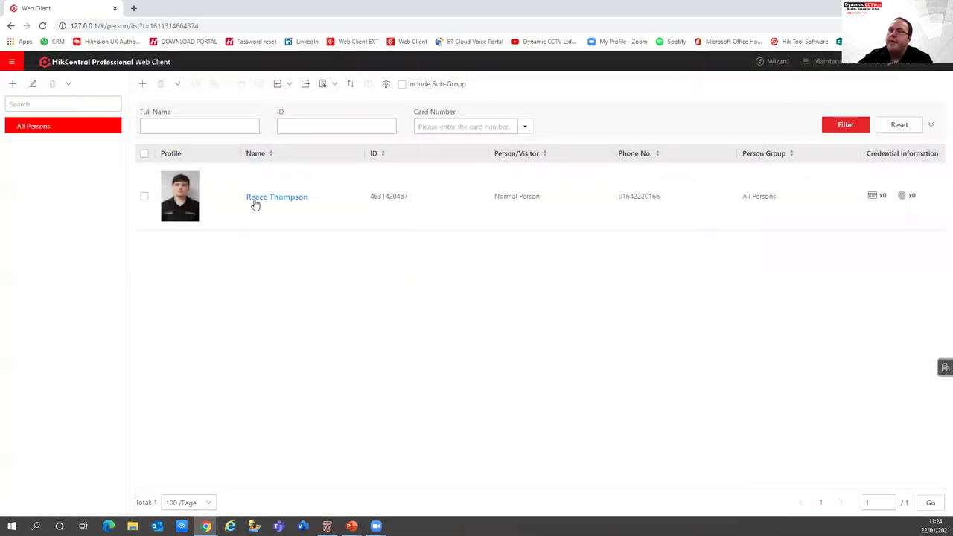
Start a new person and save a frontal face photo as the profile picture
left_click(144, 84)
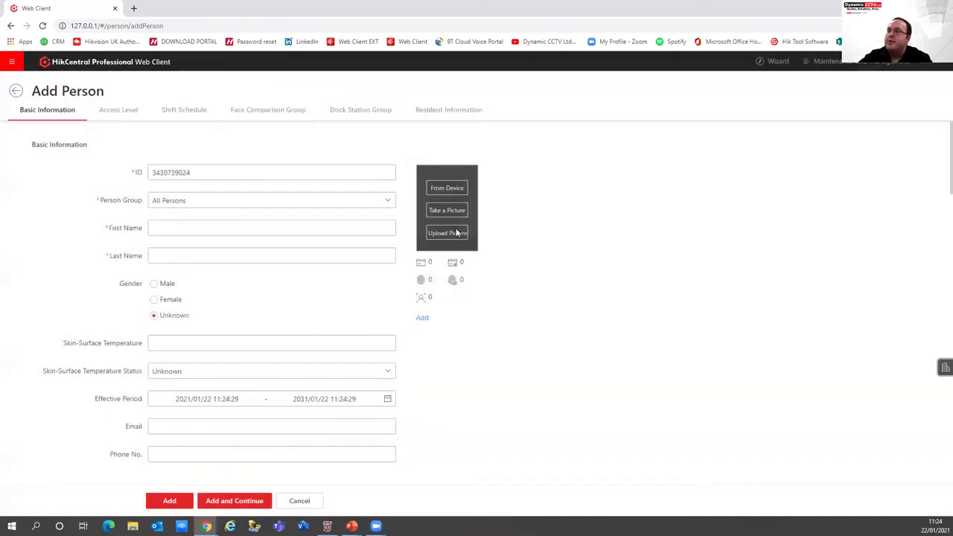
left_click(457, 234)
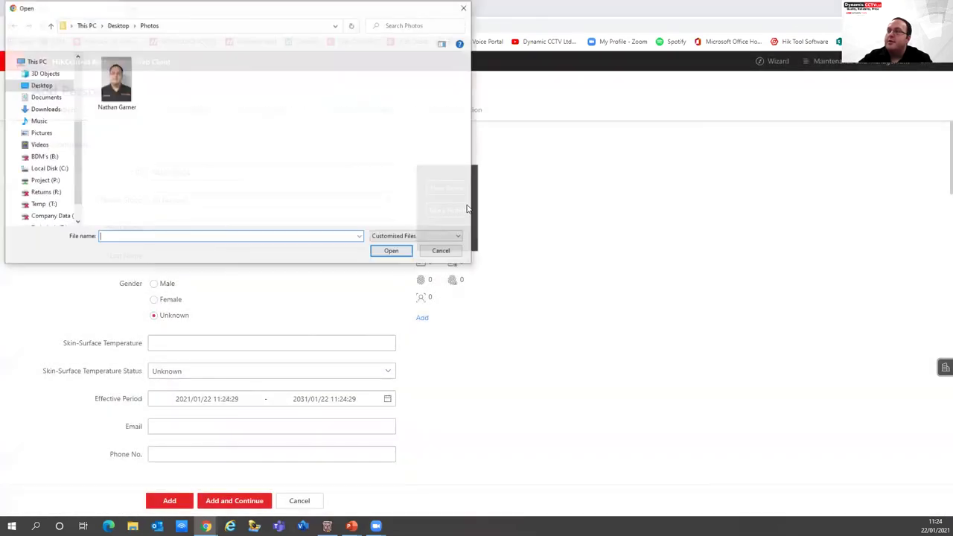
double_click(115, 81)
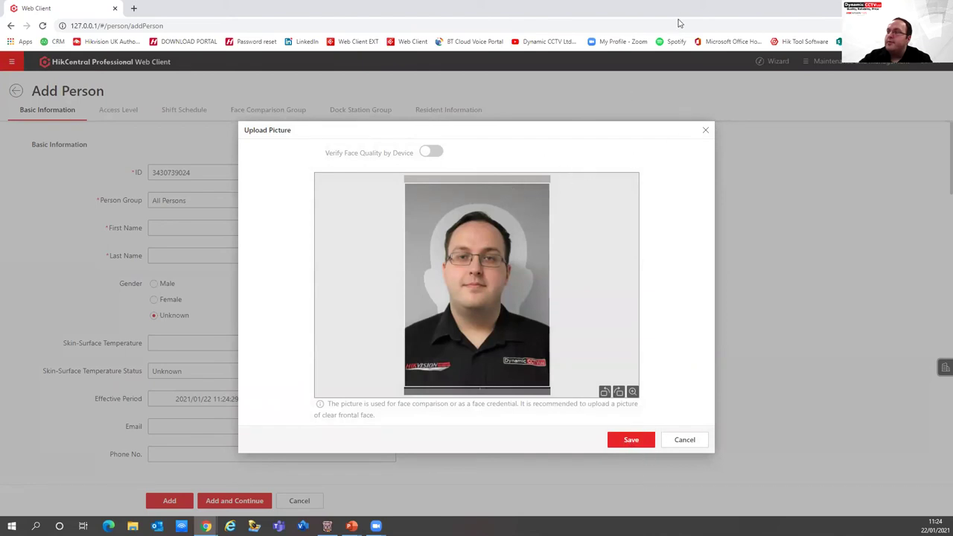
left_click_drag(674, 19, 511, 100)
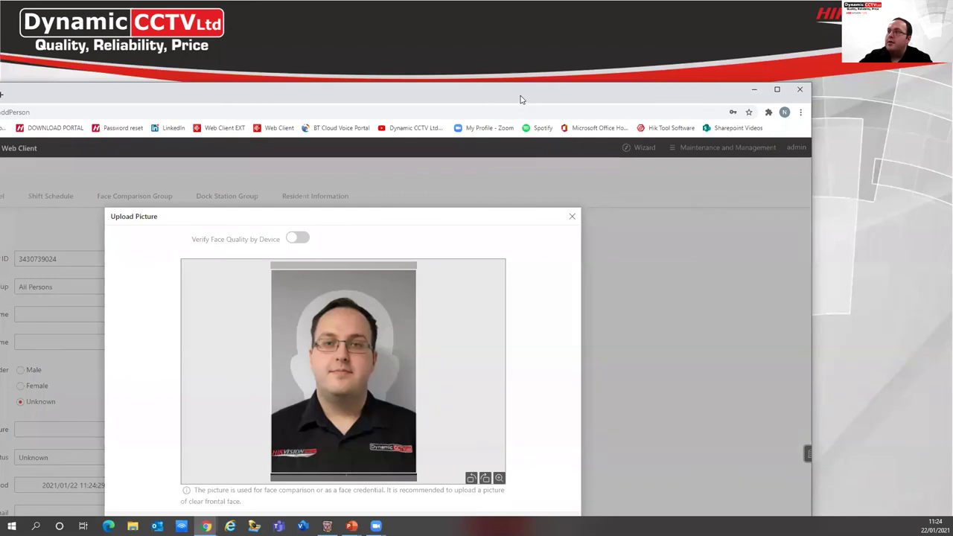
double_click(521, 99)
left_click(629, 440)
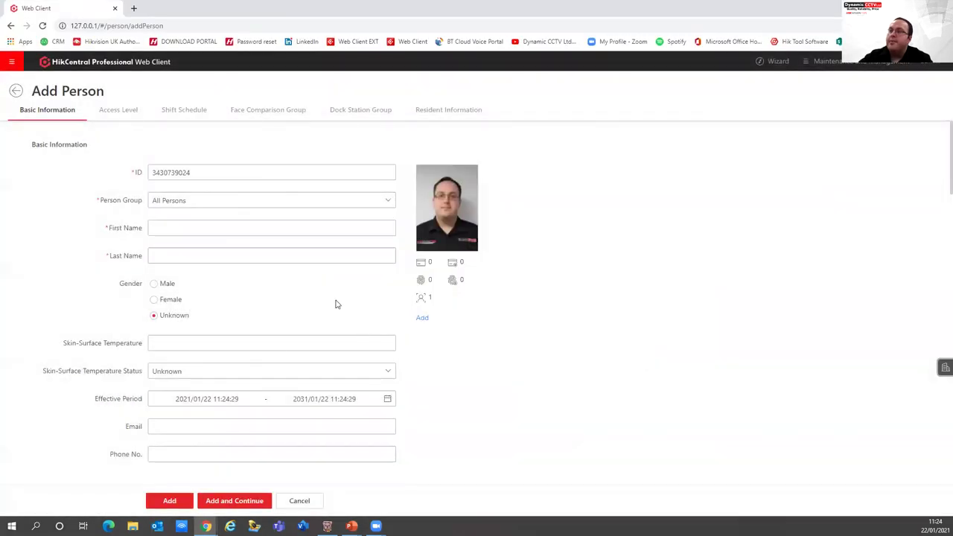
Enter the person's first and last name and set gender to Male
left_click(192, 225)
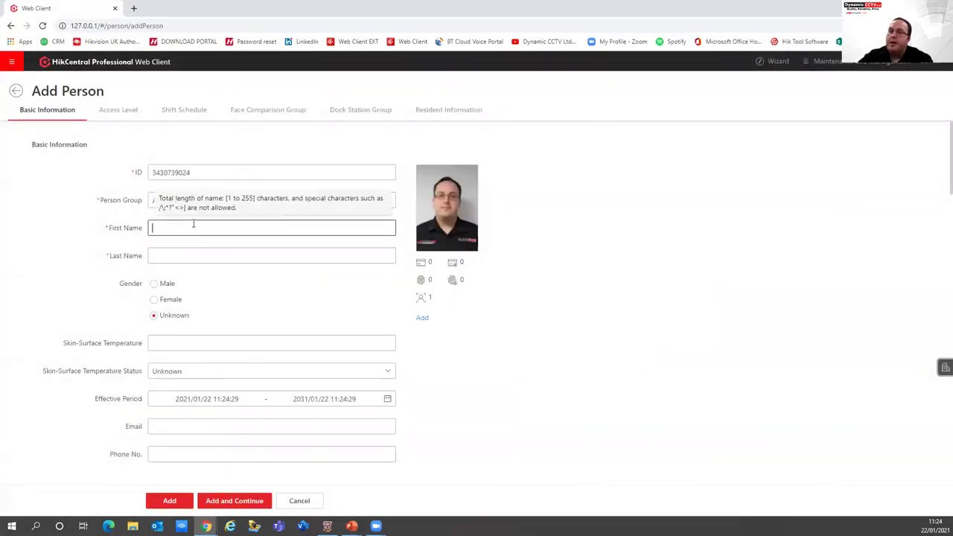
key("Tab")
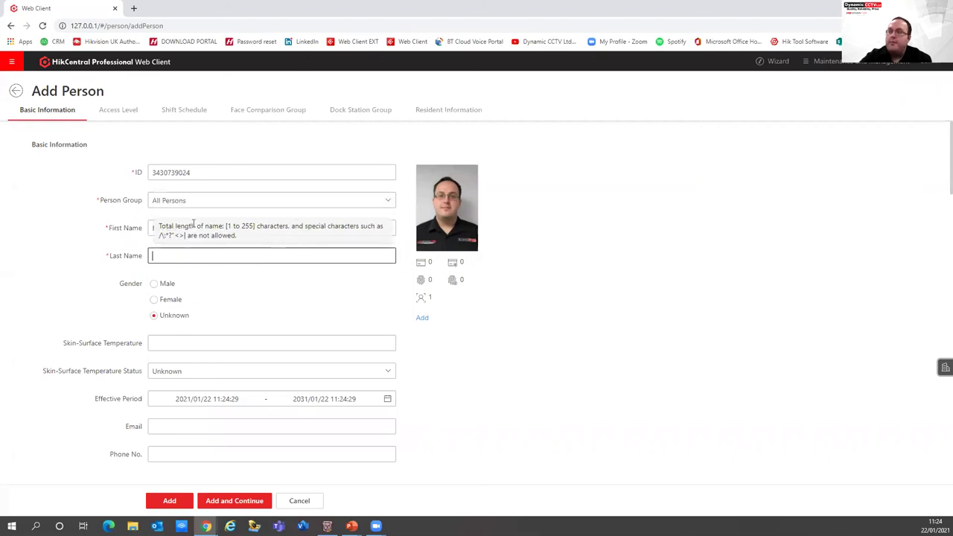
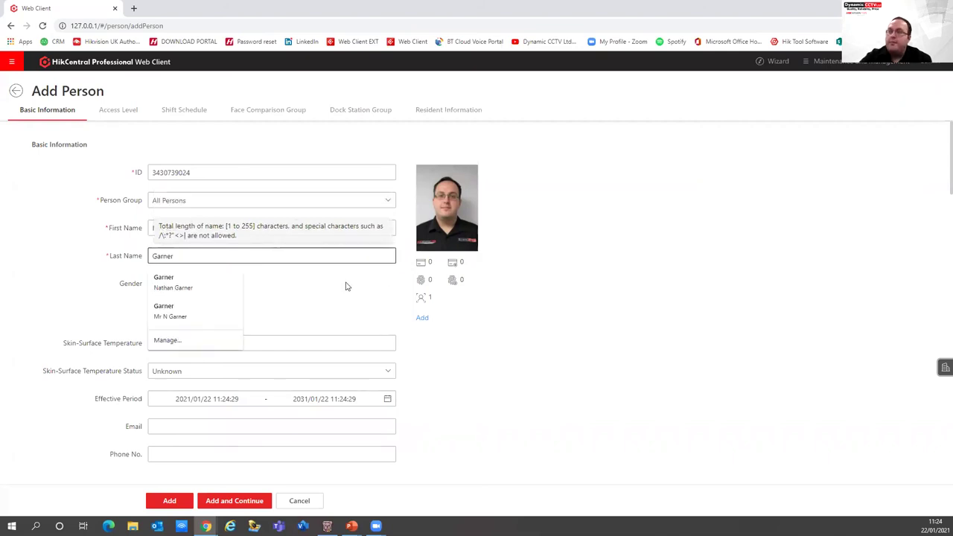
left_click(119, 305)
left_click(152, 284)
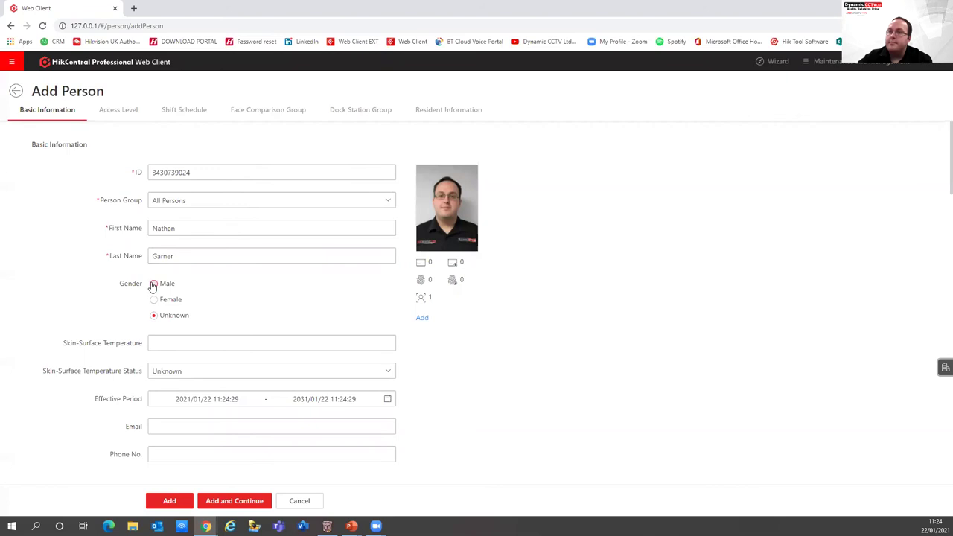
left_click(184, 347)
scroll(85, 310, "down", 2)
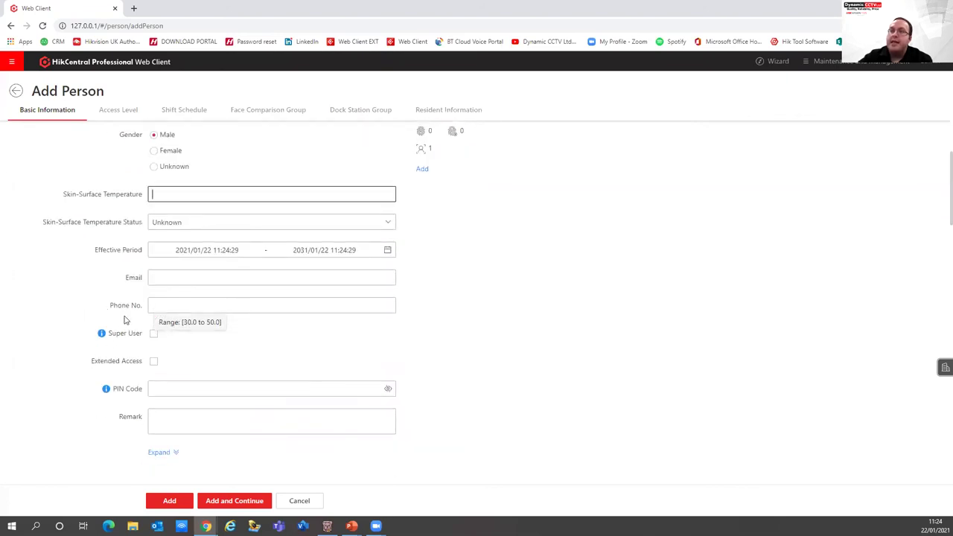
Fill in the person's e-mail address and phone number
left_click(153, 280)
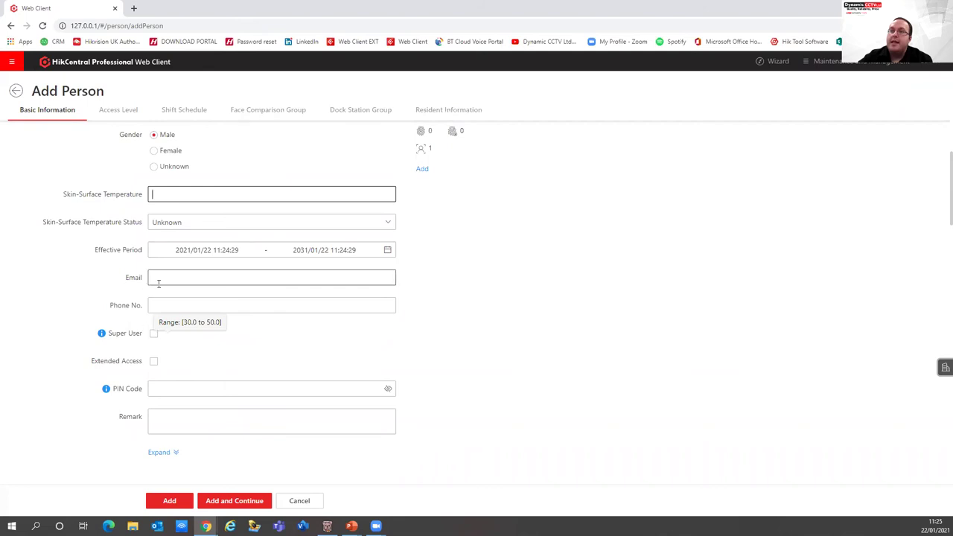
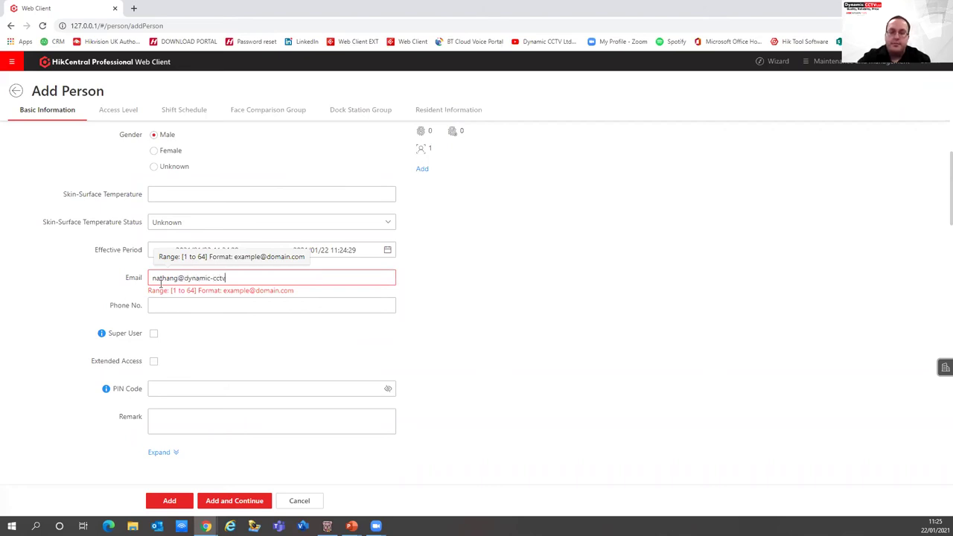
left_click(210, 307)
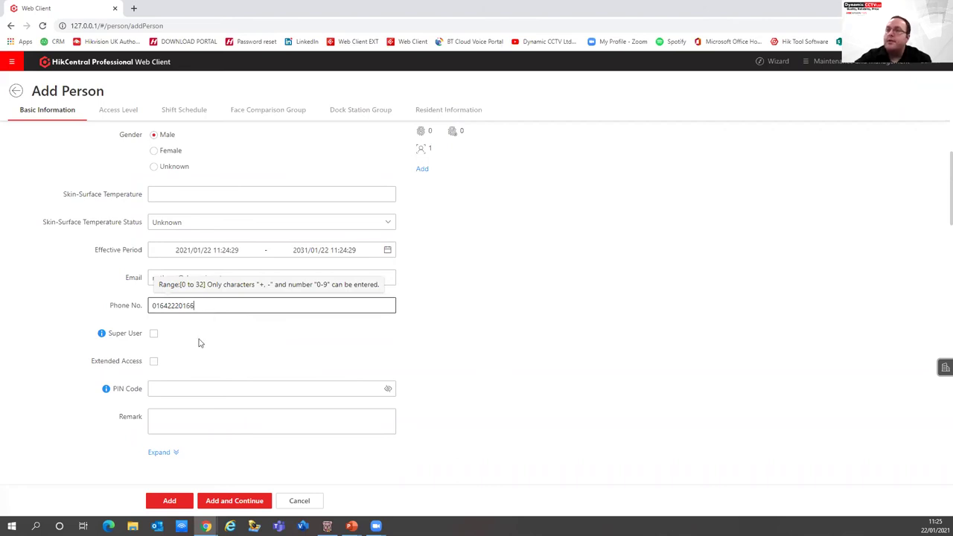
Leave the access level empty and add the person, giving two people under All Persons
scroll(157, 373, "down", 4)
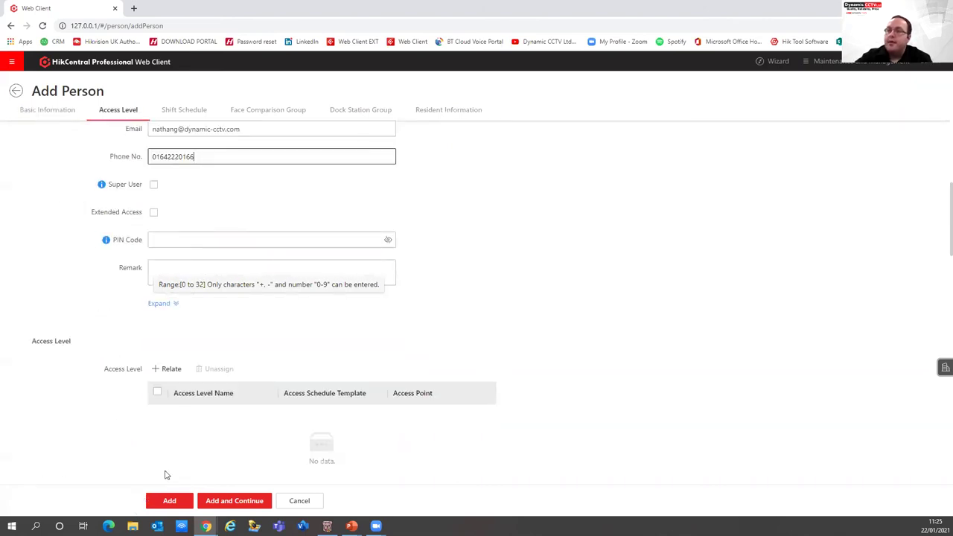
left_click(158, 269)
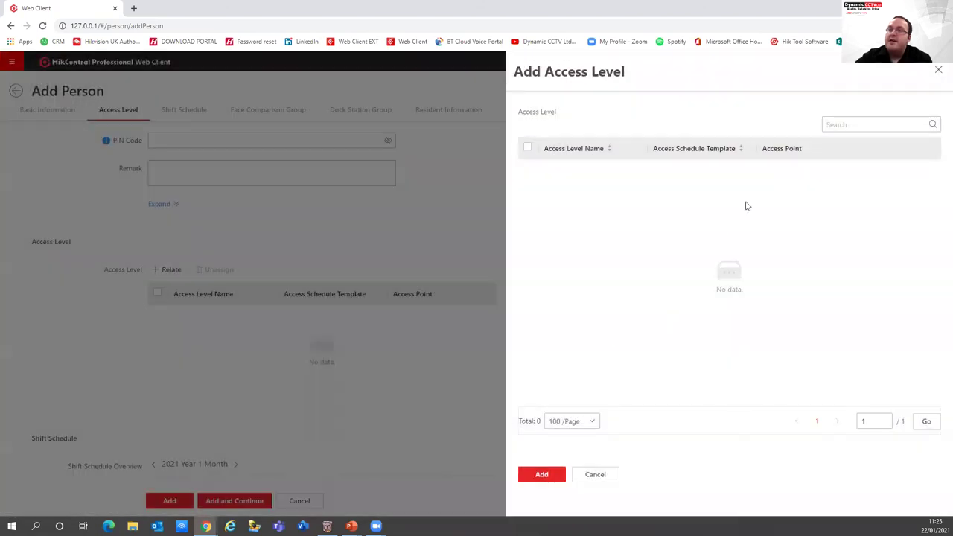
left_click(388, 441)
scroll(285, 444, "down", 2)
scroll(230, 380, "up", 1)
scroll(229, 381, "up", 1)
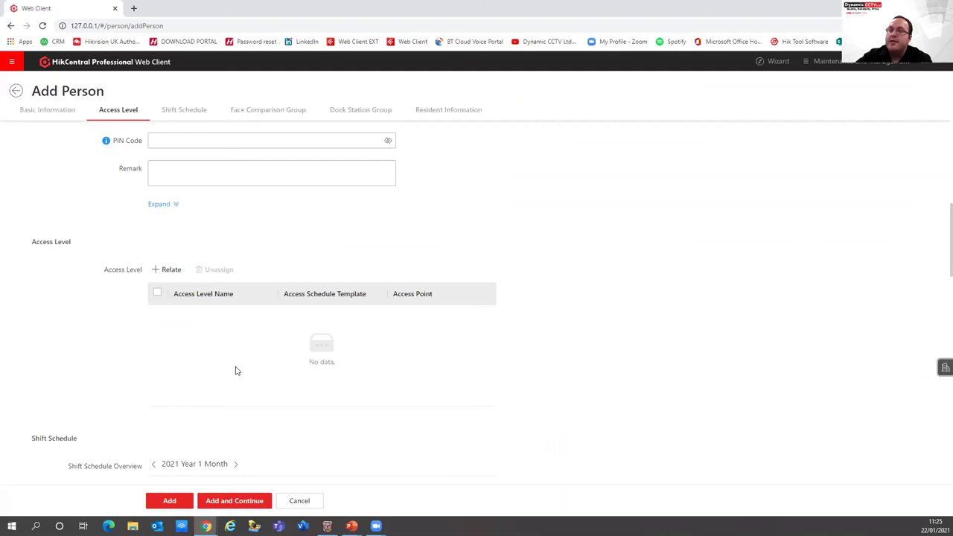
scroll(257, 370, "down", 5)
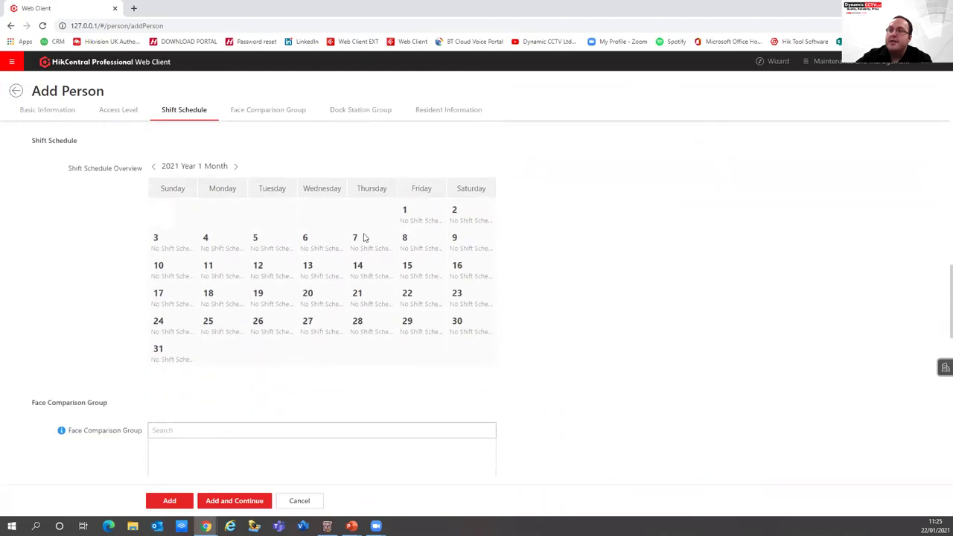
scroll(333, 322, "down", 3)
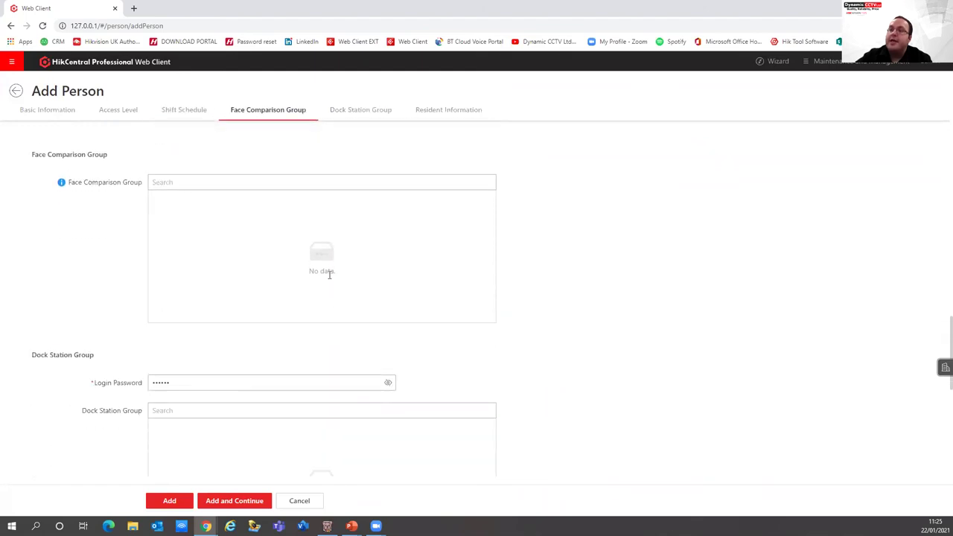
scroll(254, 375, "down", 5)
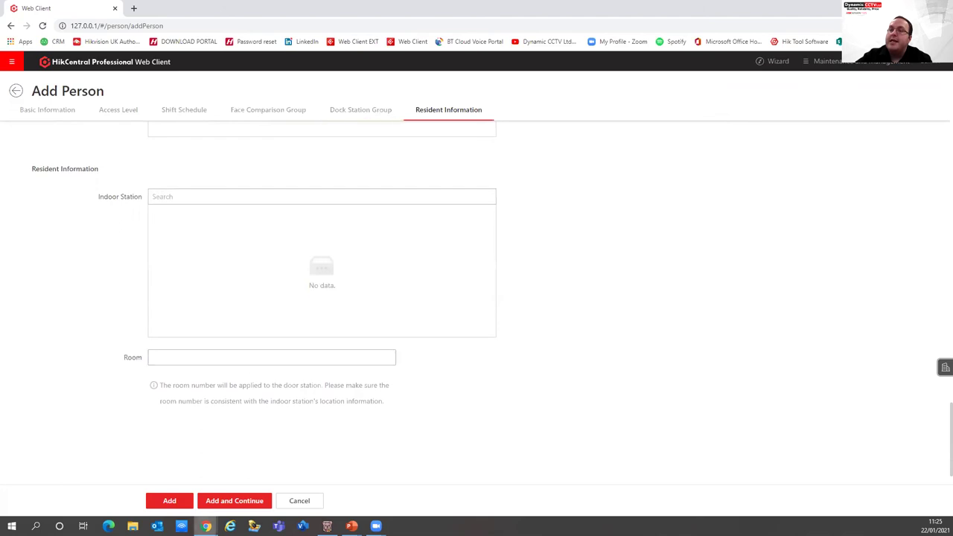
left_click(176, 498)
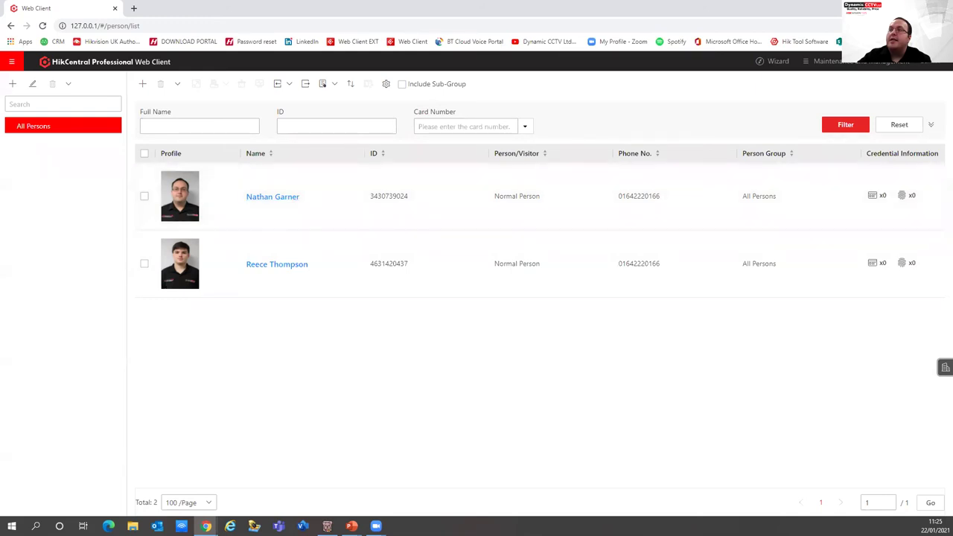
Switch to the Intelligent Recognition module from the main menu
left_click(11, 61)
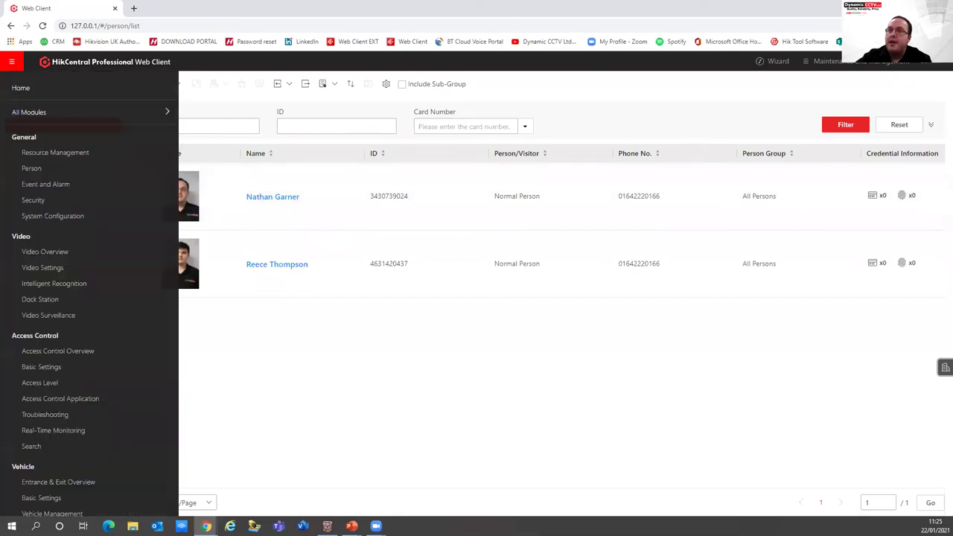
left_click(61, 286)
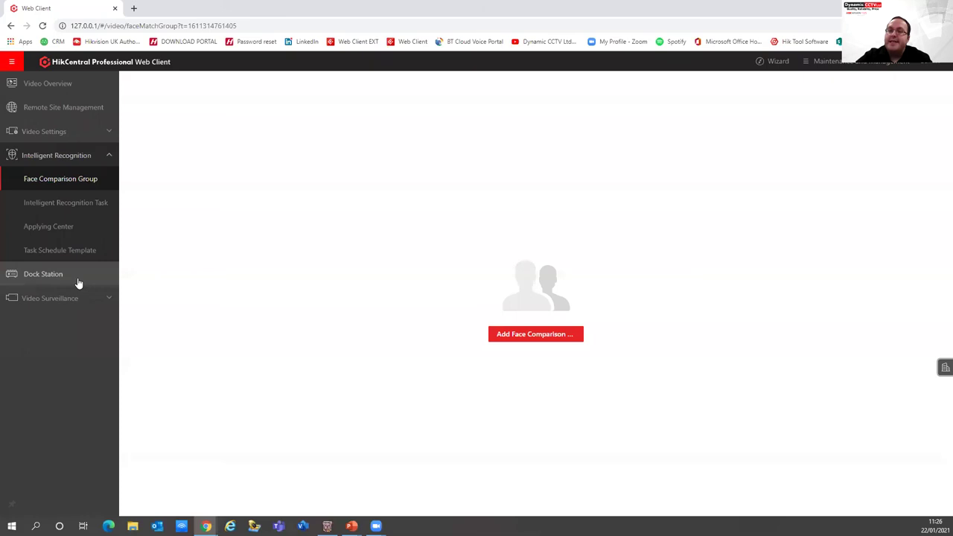
Create a face comparison group named 'Webinar'
left_click(531, 334)
left_click(612, 121)
type("Webinar")
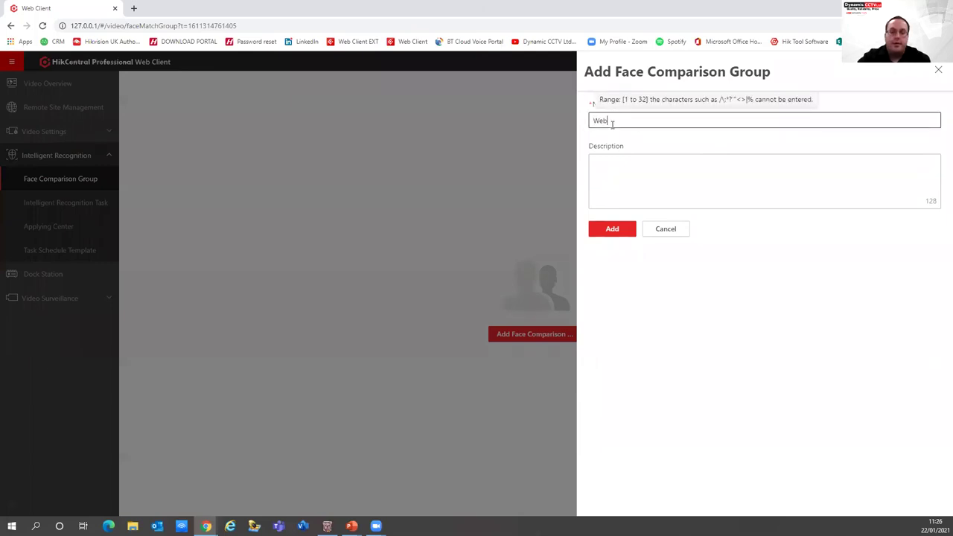
left_click(612, 231)
Add both existing persons to the Webinar group, then cancel the add-face-picture form
mouse_move(276, 90)
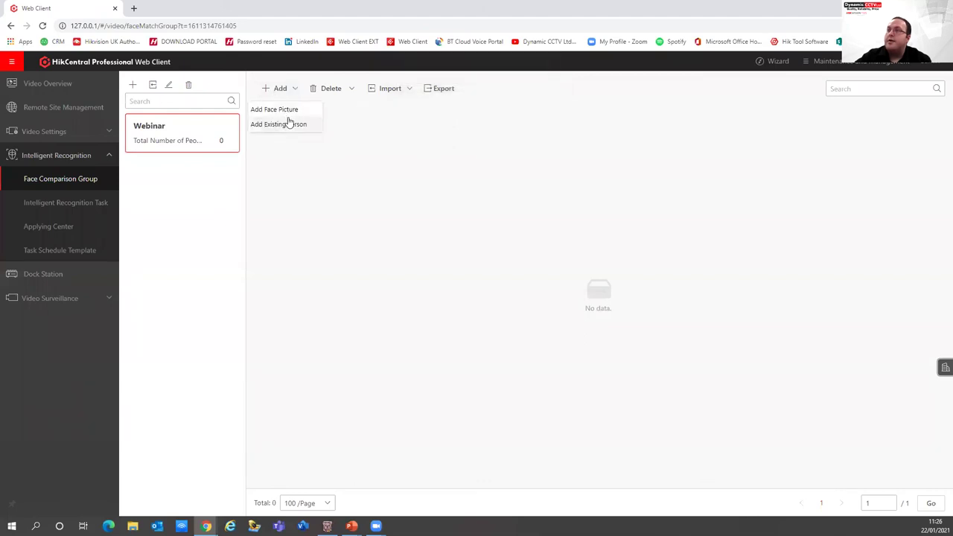
left_click(279, 126)
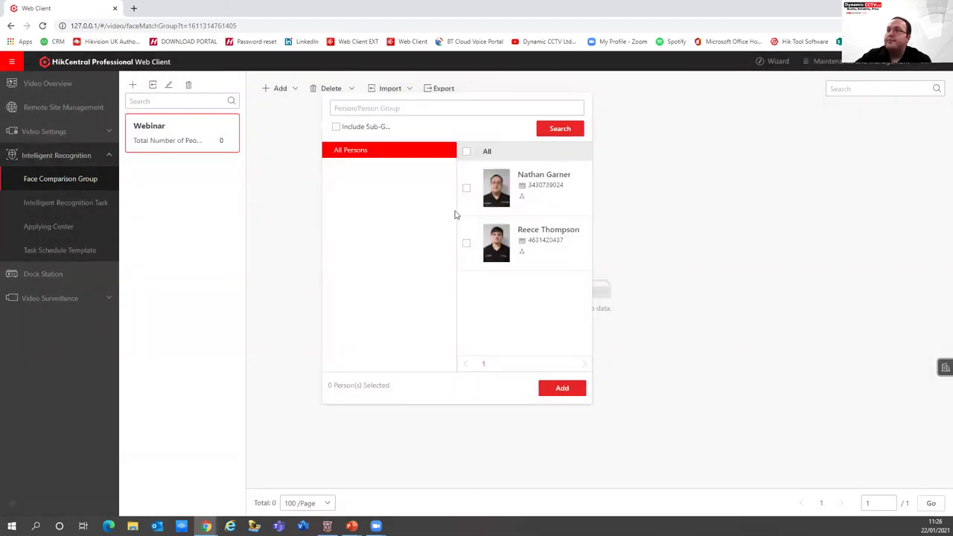
left_click(467, 188)
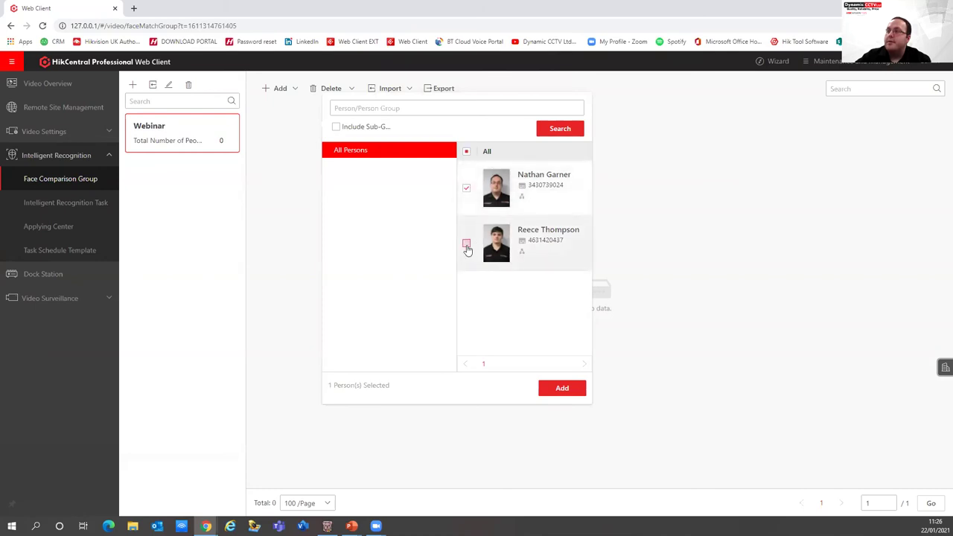
left_click(467, 246)
left_click(569, 390)
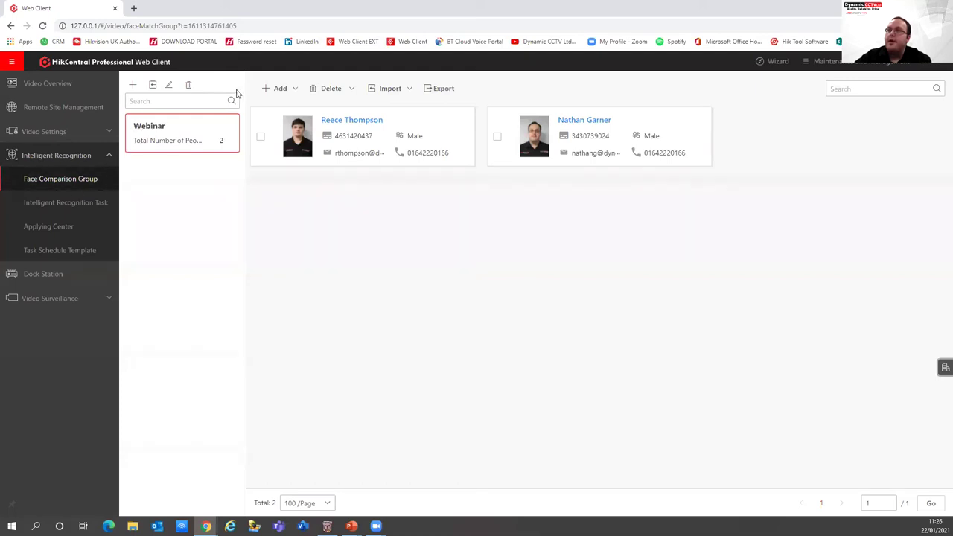
left_click(278, 88)
left_click(269, 110)
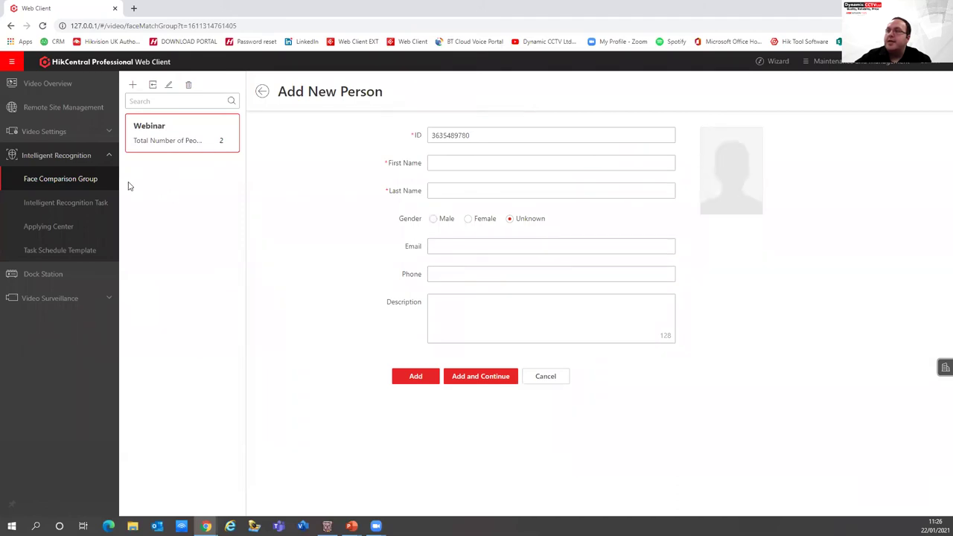
left_click(262, 92)
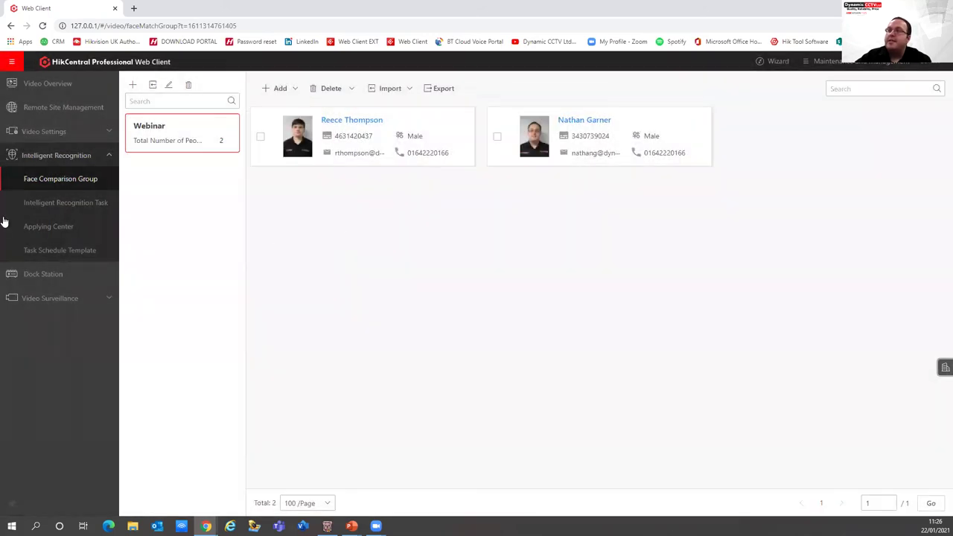
Start a face recognition task named 'Webinar Facial Rec' and view the analysis device choices
left_click(61, 204)
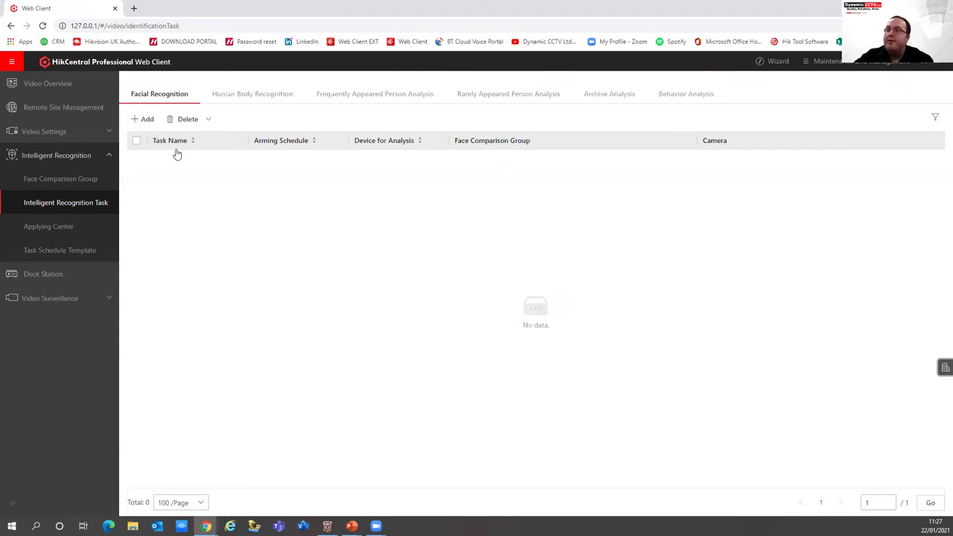
left_click(144, 120)
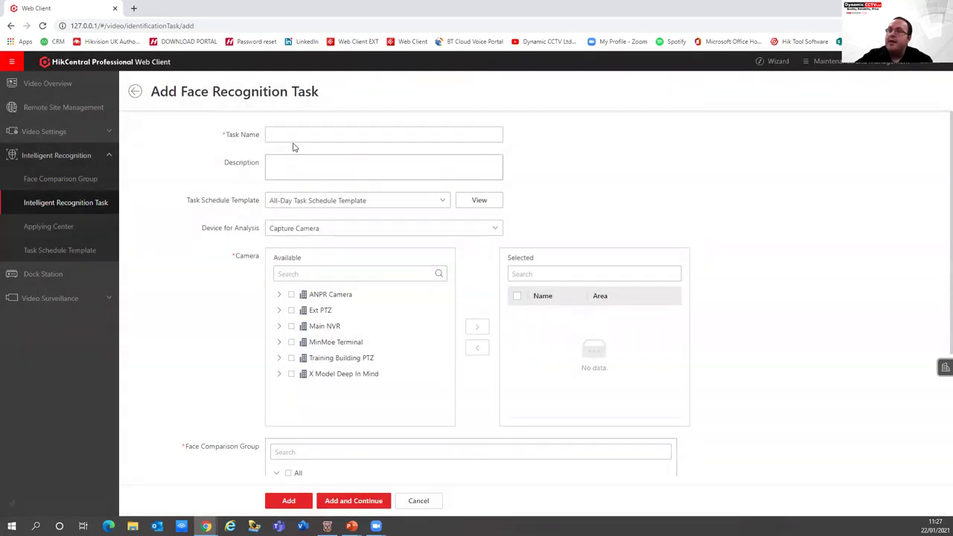
left_click(295, 136)
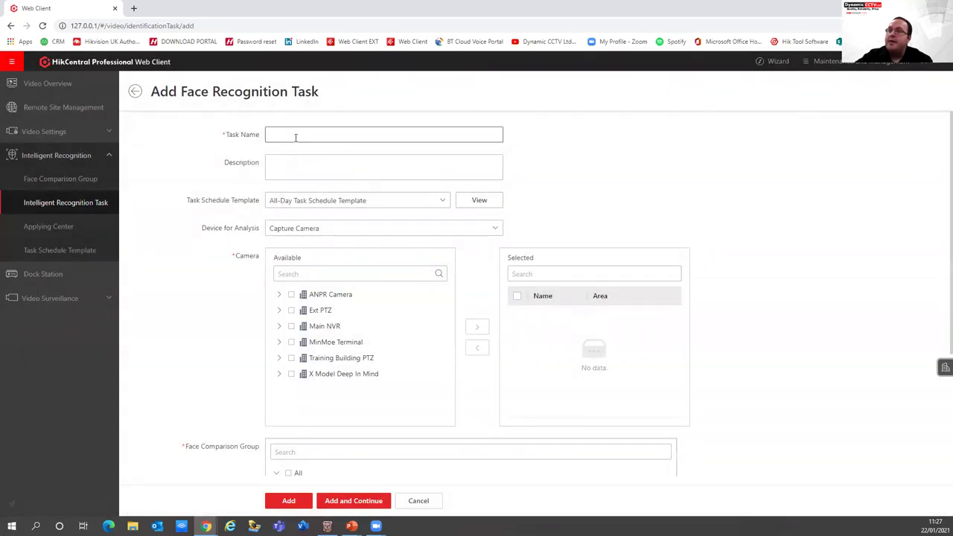
type("Webinar")
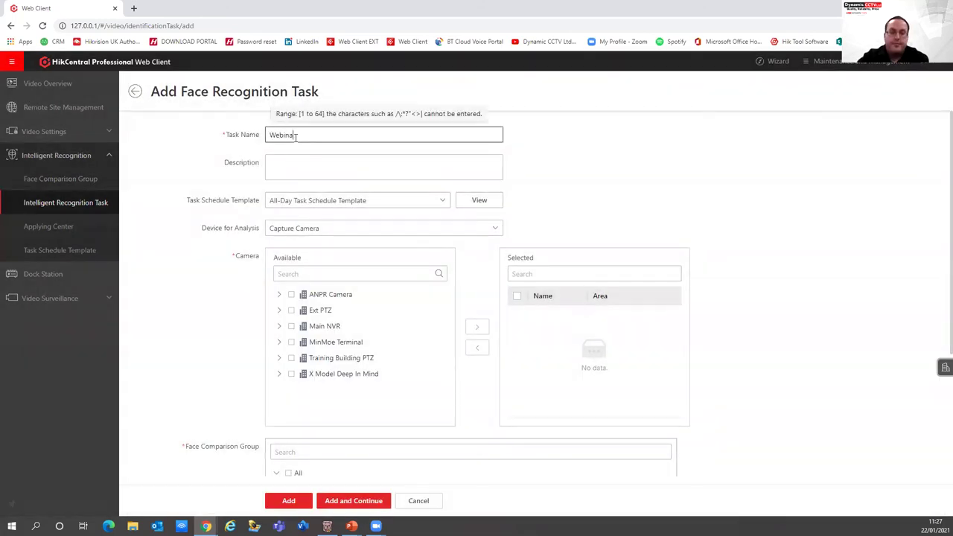
type(" Facial Rec")
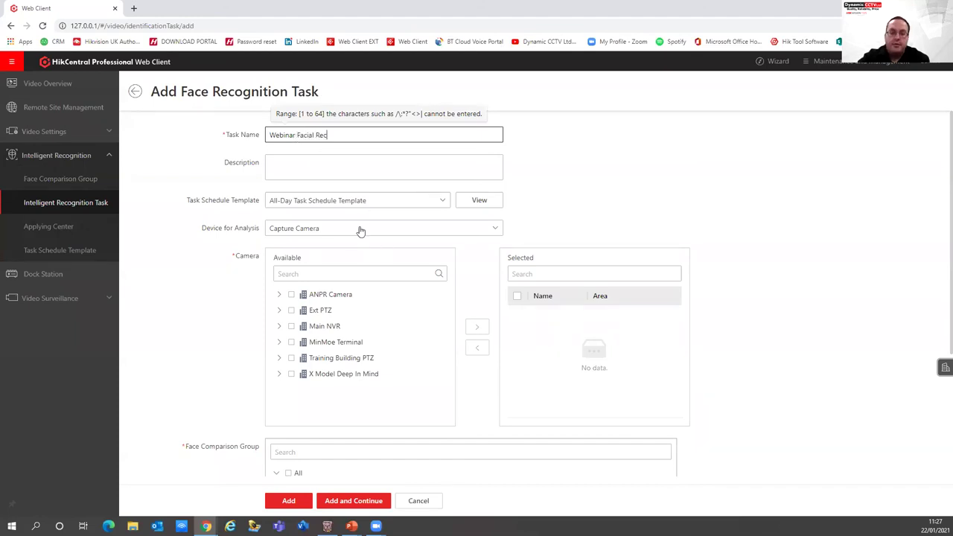
left_click(357, 229)
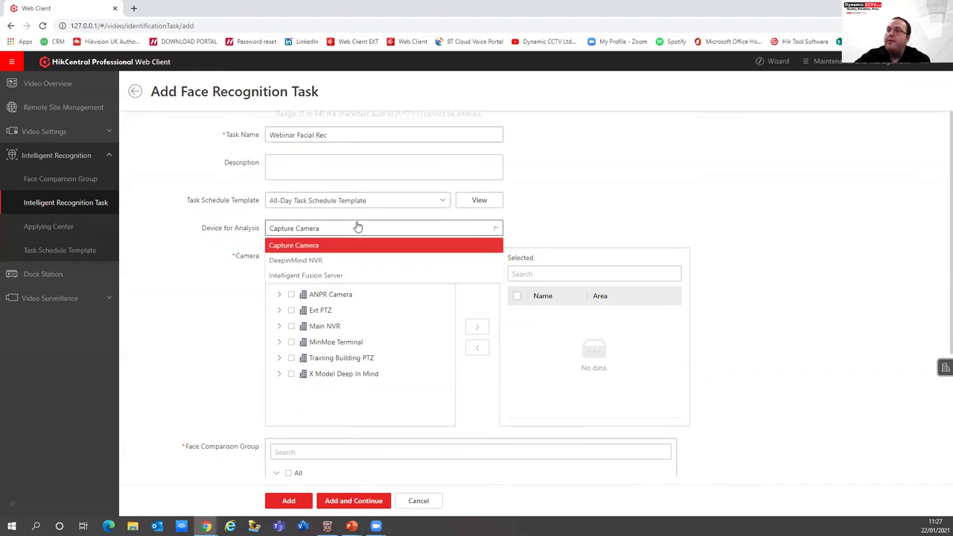
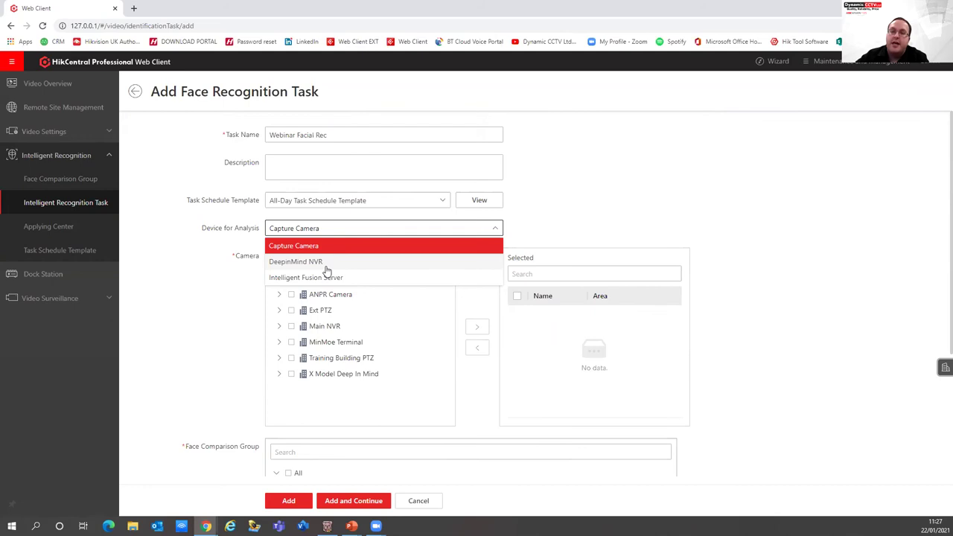
Use DeepinMind NVR analysis and move both X Model Deep In Mind cameras to the selected list
left_click(325, 266)
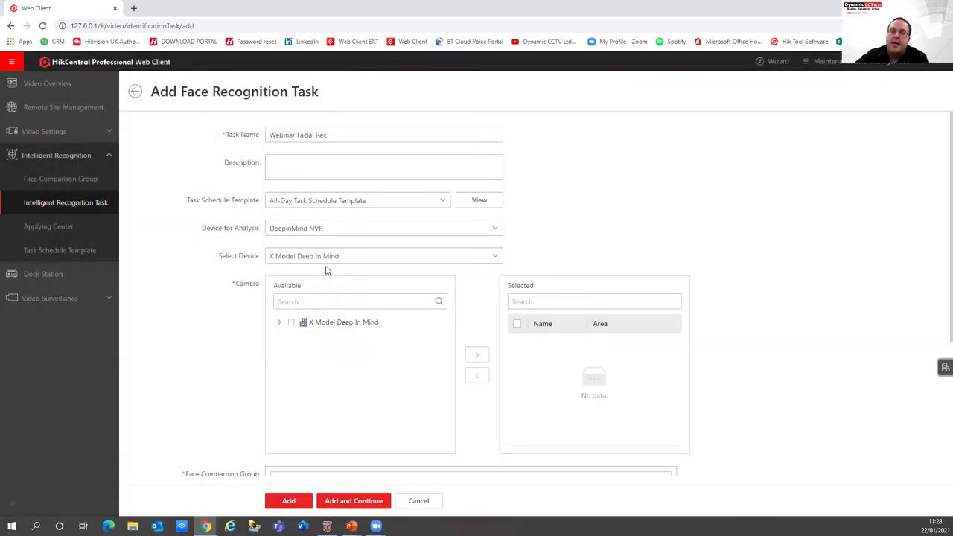
left_click(279, 322)
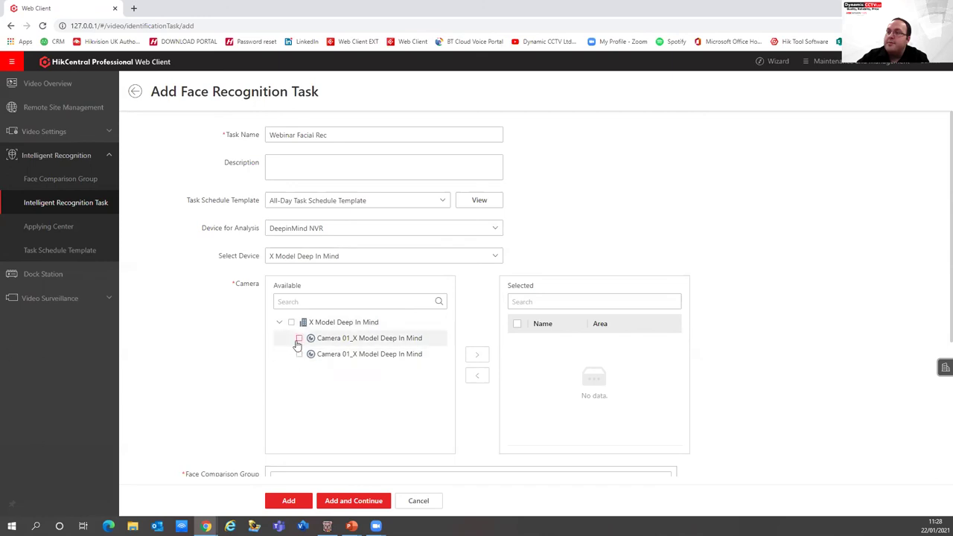
left_click(300, 339)
left_click(299, 354)
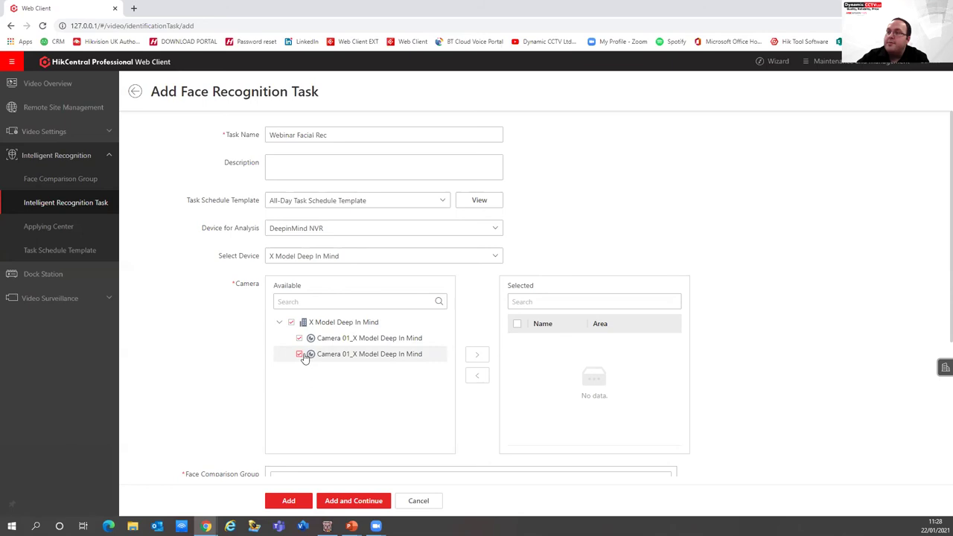
left_click(480, 357)
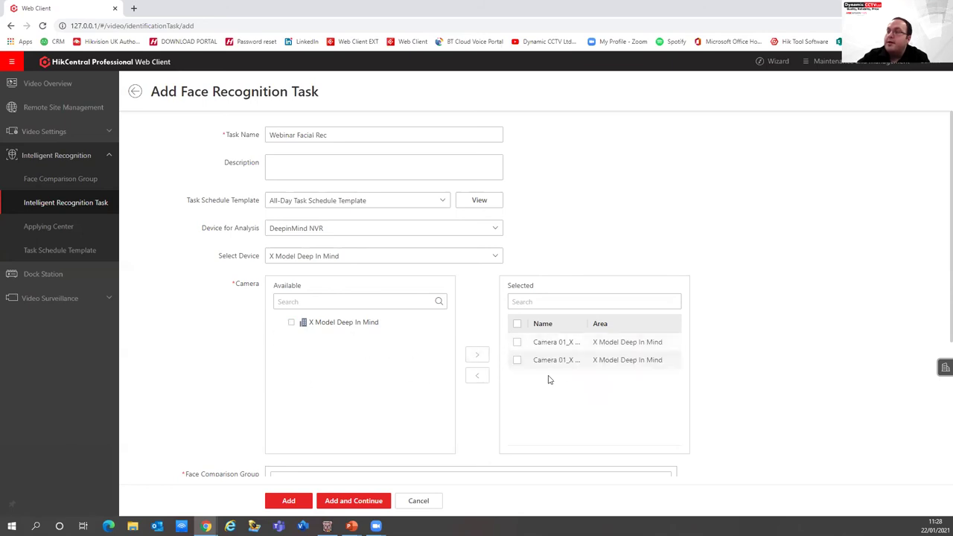
Tick the selected cameras and the Webinar face comparison group with similarity 80
left_click(517, 343)
left_click(517, 360)
scroll(498, 424, "down", 3)
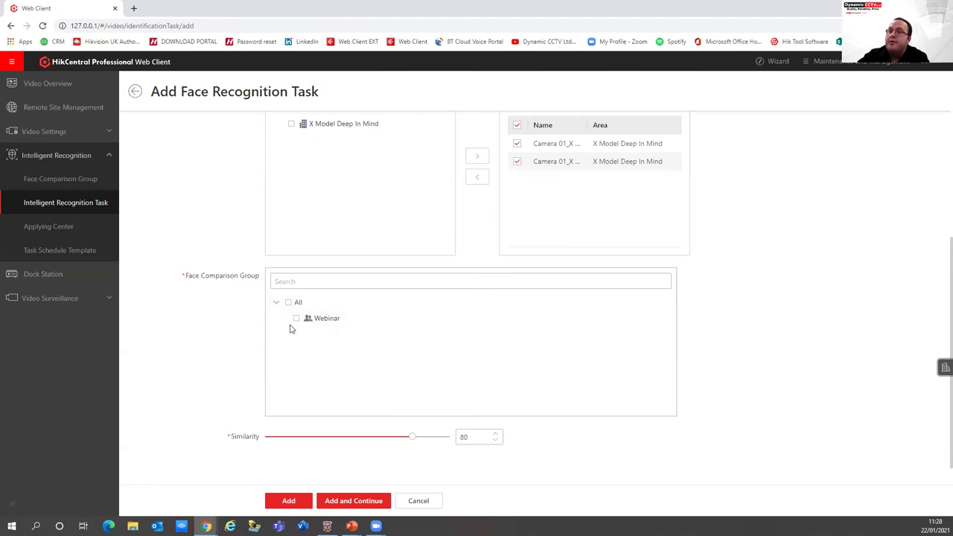
left_click(296, 318)
left_click_drag(484, 437, 457, 442)
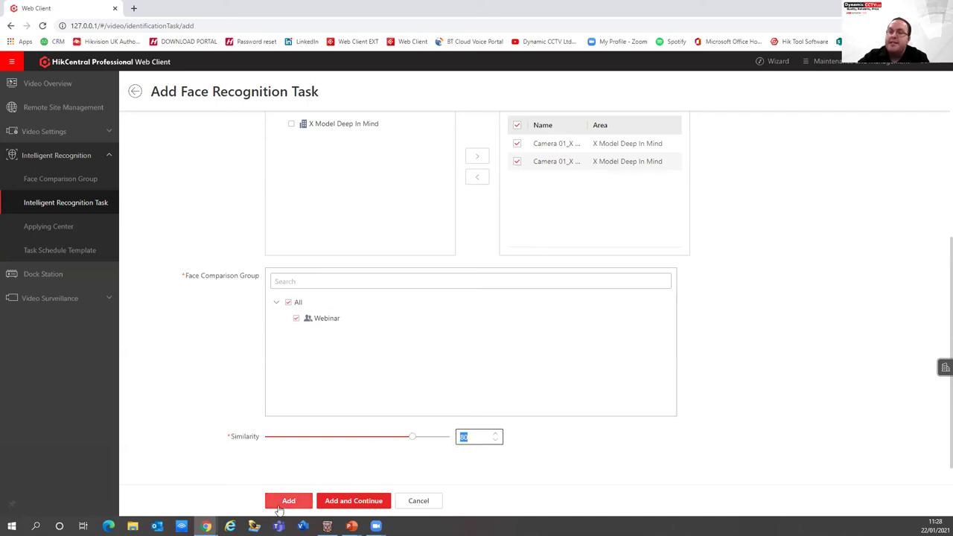
Save the Webinar Facial Rec face recognition task with Add
left_click(280, 507)
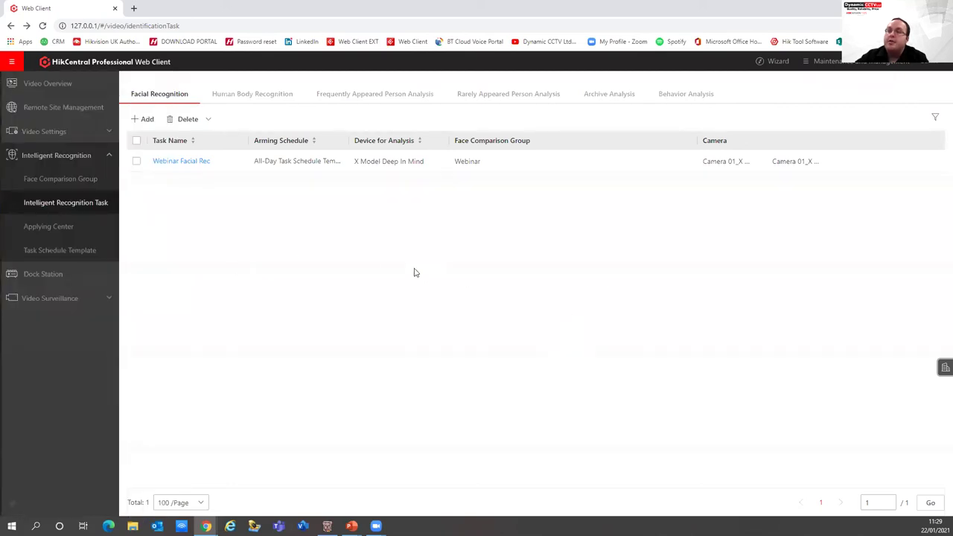
Check the first camera's failure details in Applying Center, then view the All-Day Task Schedule Template
left_click(75, 226)
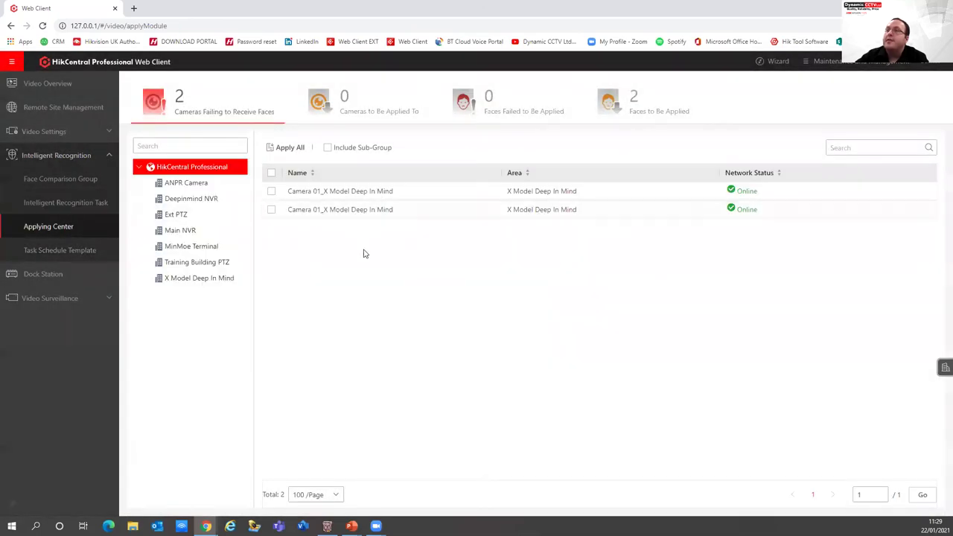
left_click(271, 193)
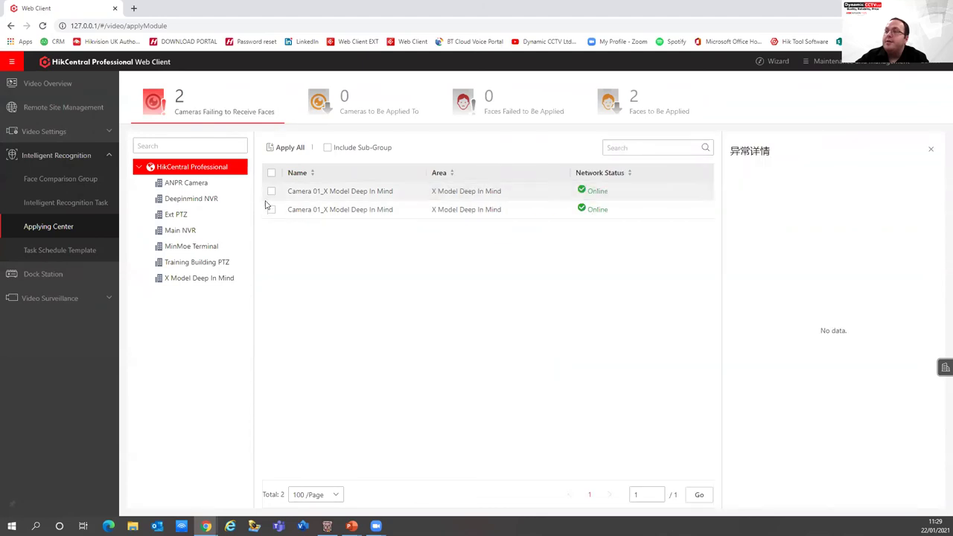
left_click(271, 191)
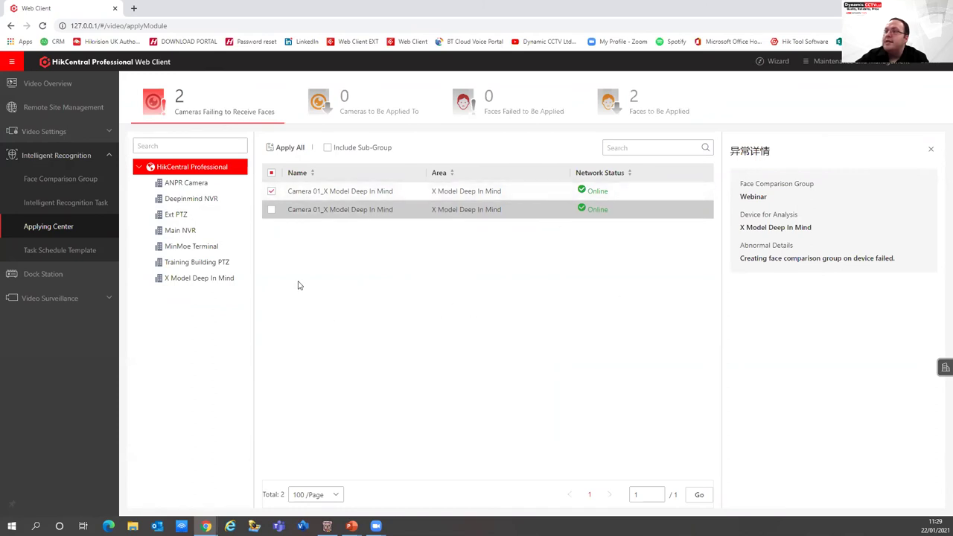
left_click(55, 250)
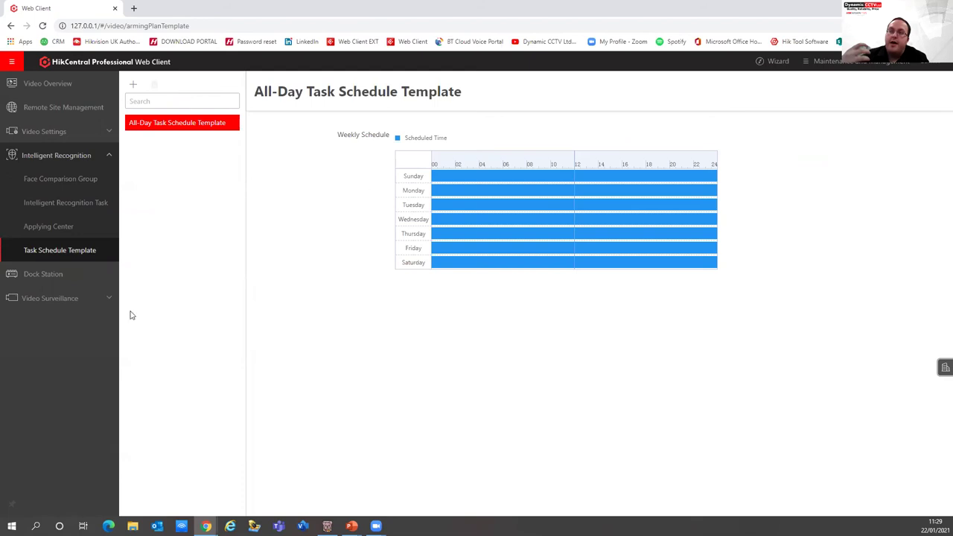
Go to Map Monitoring through the full module navigation menu
left_click(82, 298)
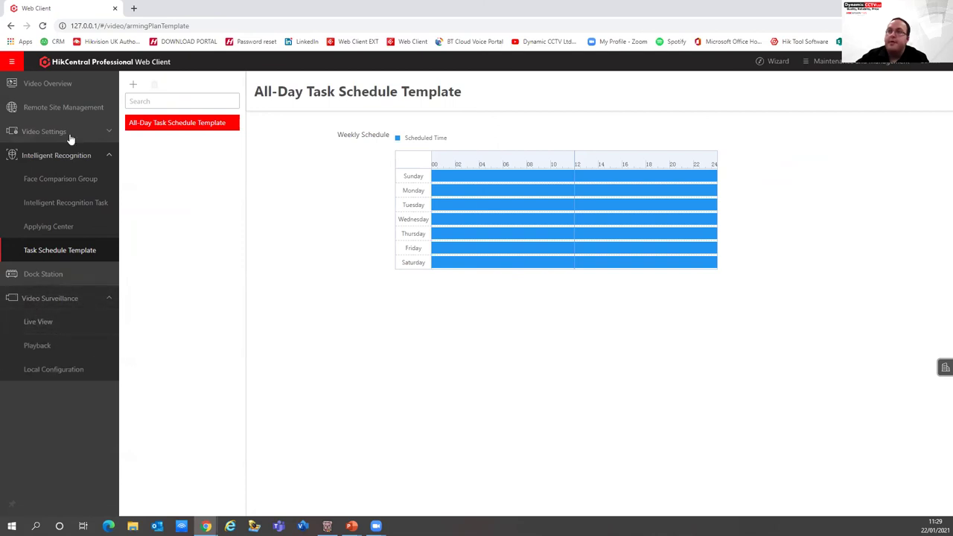
left_click(11, 62)
scroll(157, 387, "down", 7)
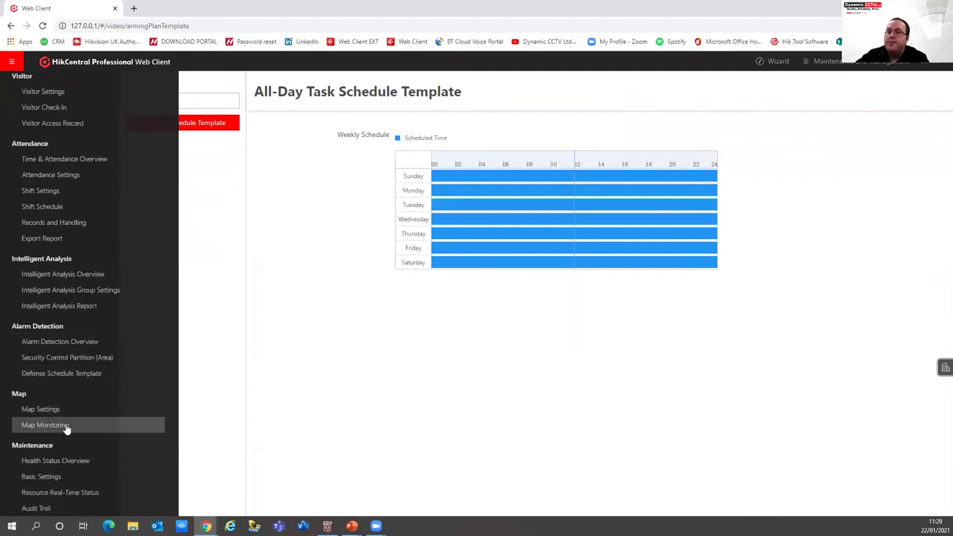
left_click(45, 425)
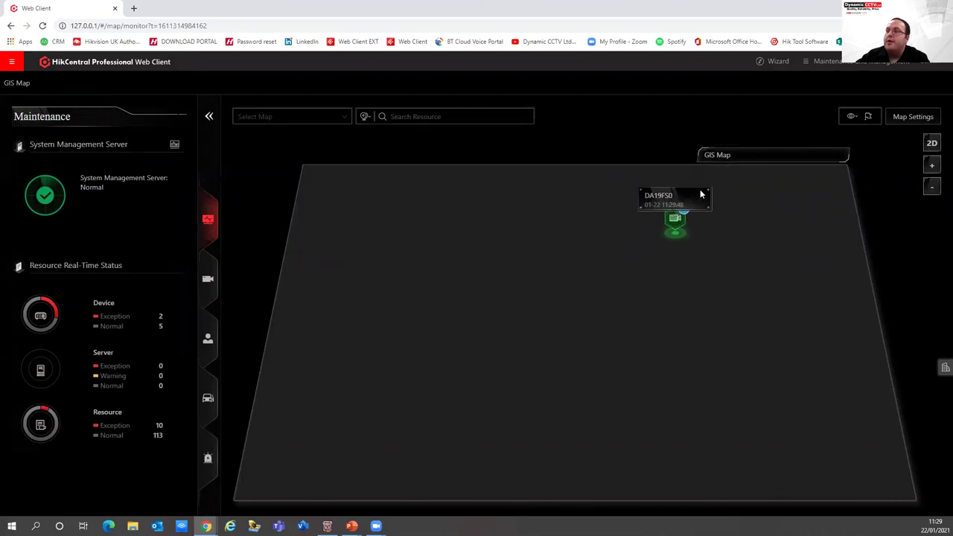
Expand the clustered map marker into its two cameras and zoom the GIS map
left_click(677, 222)
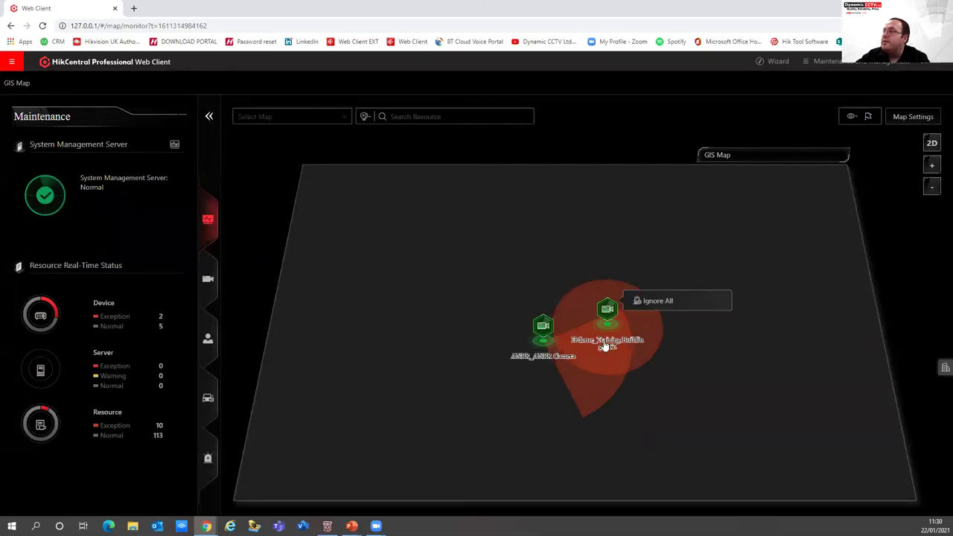
scroll(606, 344, "down", 2)
scroll(607, 342, "up", 3)
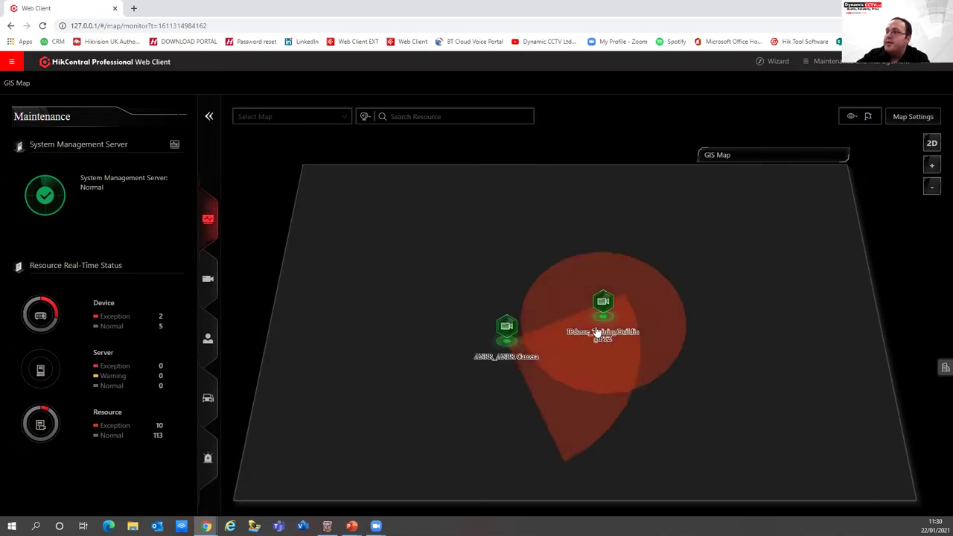
mouse_move(604, 304)
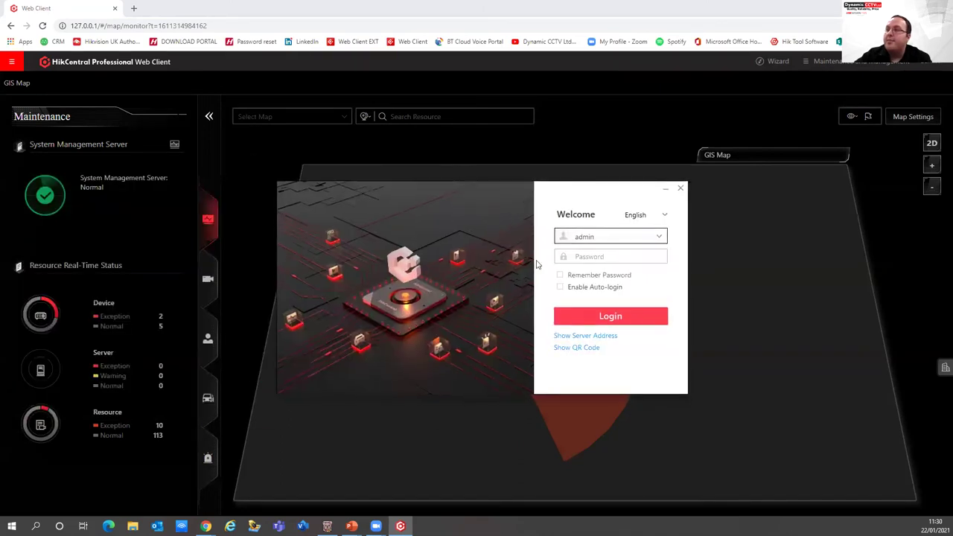
Sign in to the Control Client with the account password
left_click(602, 257)
type("•")
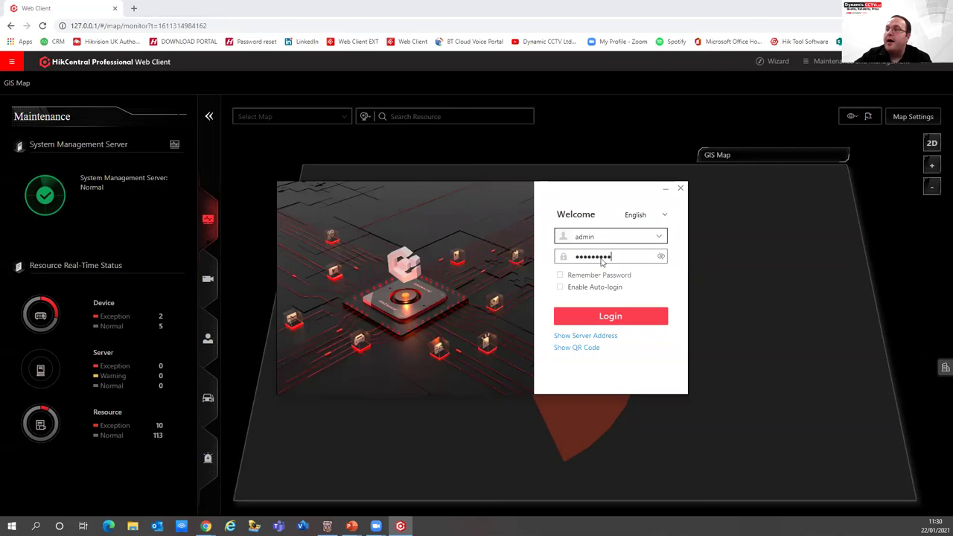
key("Return")
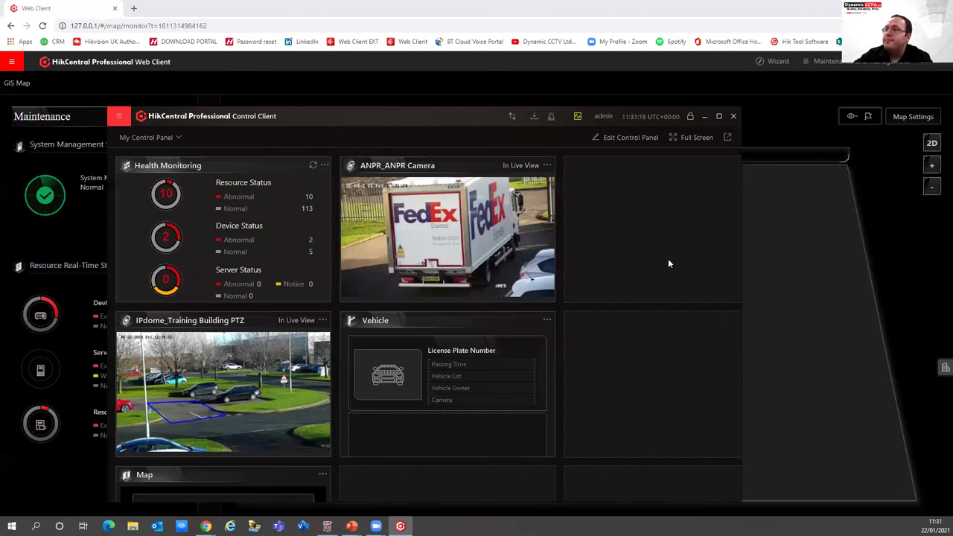
Maximize the Control Client window to fill the screen
left_click(719, 116)
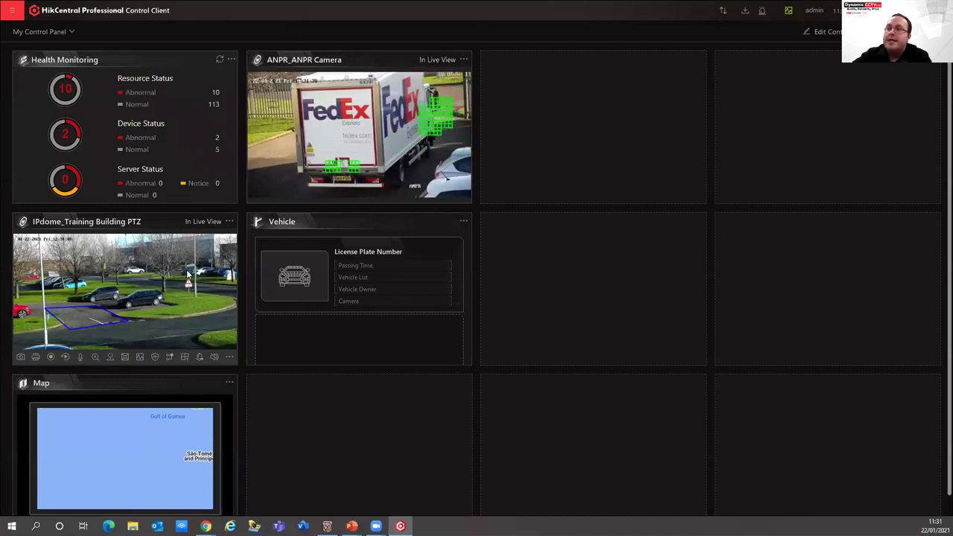
scroll(392, 318, "down", 1)
scroll(392, 318, "up", 1)
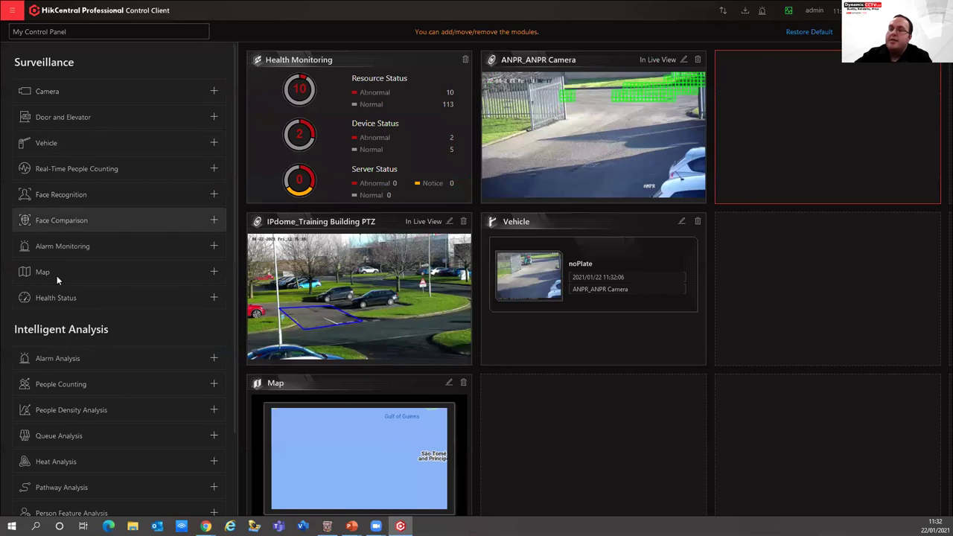
Add an Alarm Analysis module limited to Video and Vehicle events showing Top 5 Alarm Types
scroll(72, 274, "down", 2)
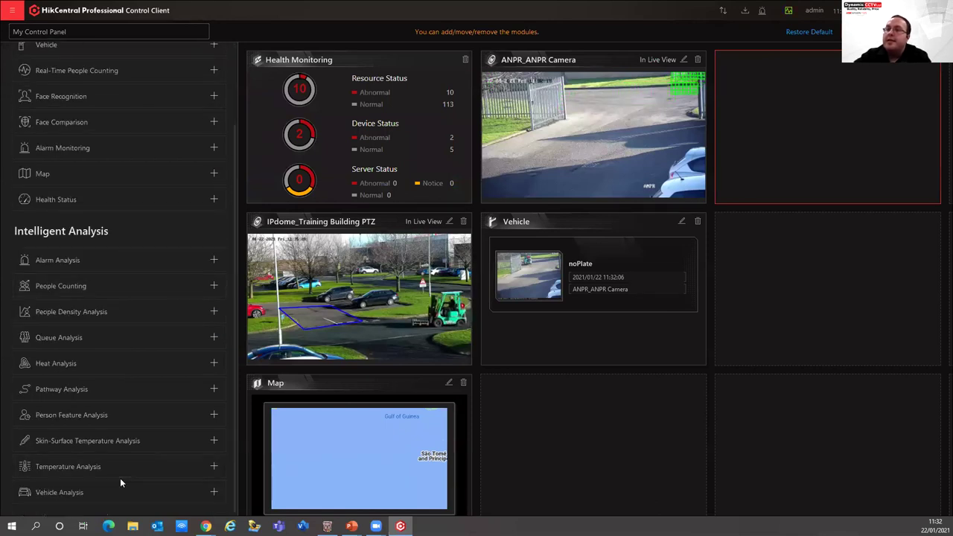
scroll(40, 332, "up", 2)
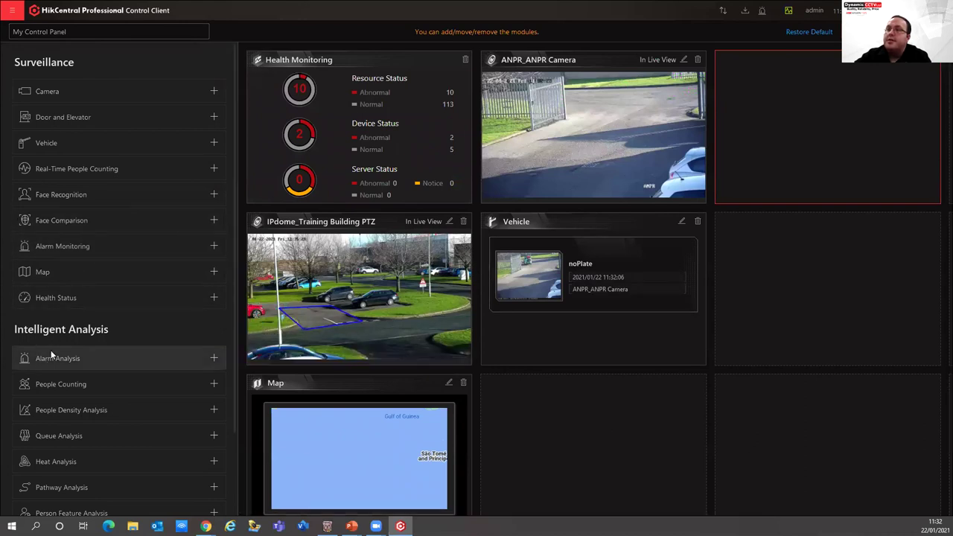
left_click(121, 354)
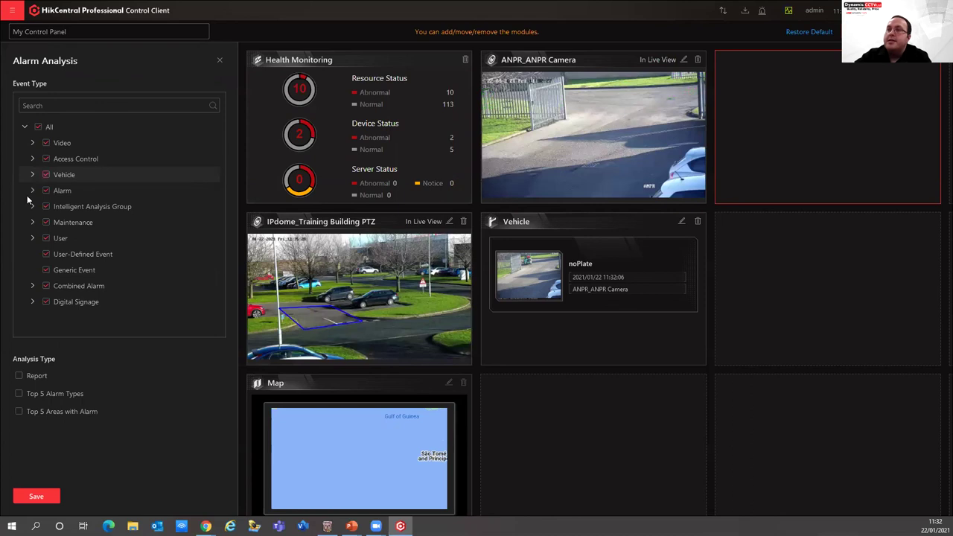
left_click(37, 127)
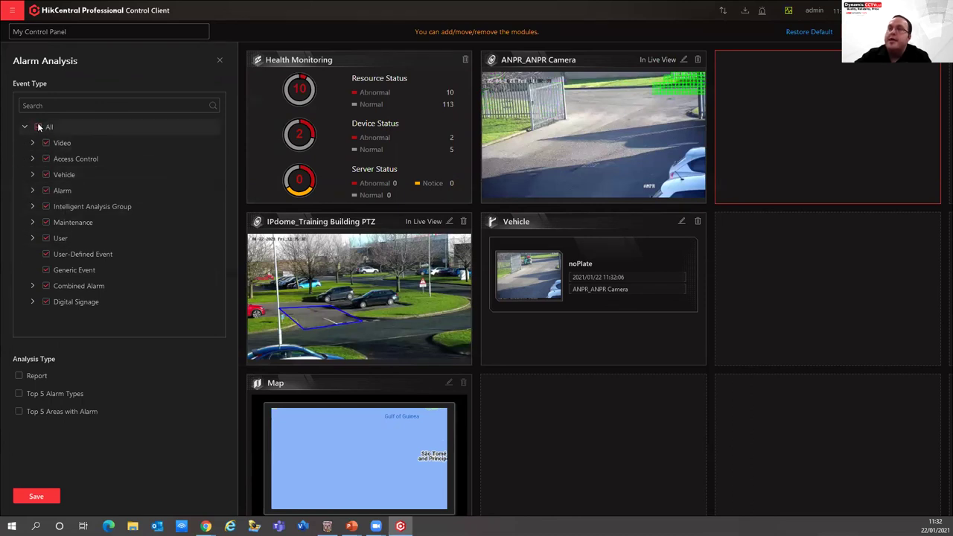
left_click(46, 142)
left_click(31, 143)
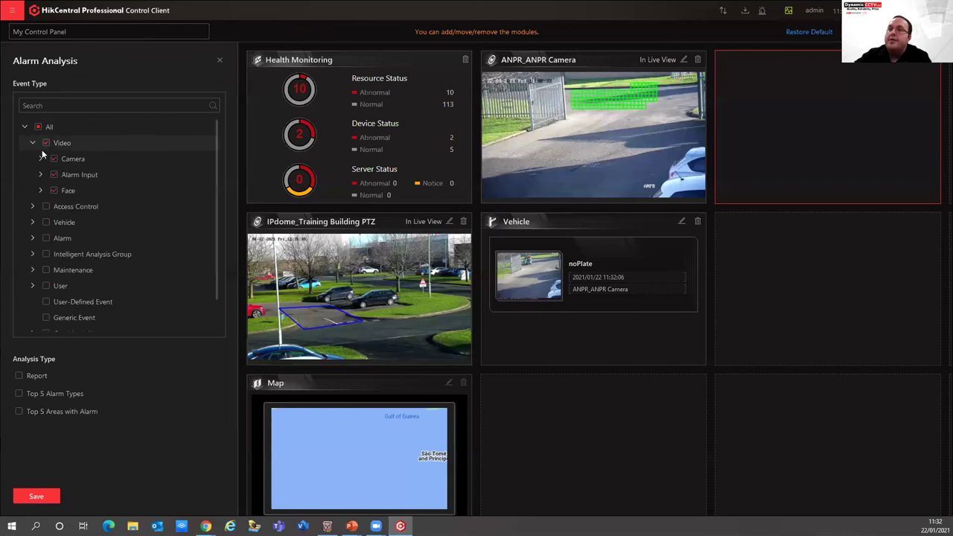
scroll(71, 258, "down", 1)
scroll(71, 258, "up", 1)
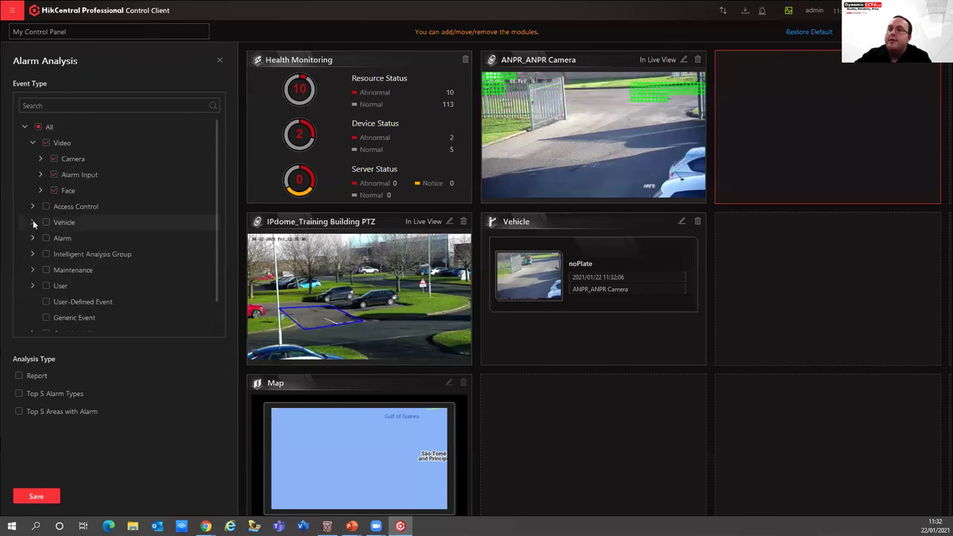
left_click(46, 221)
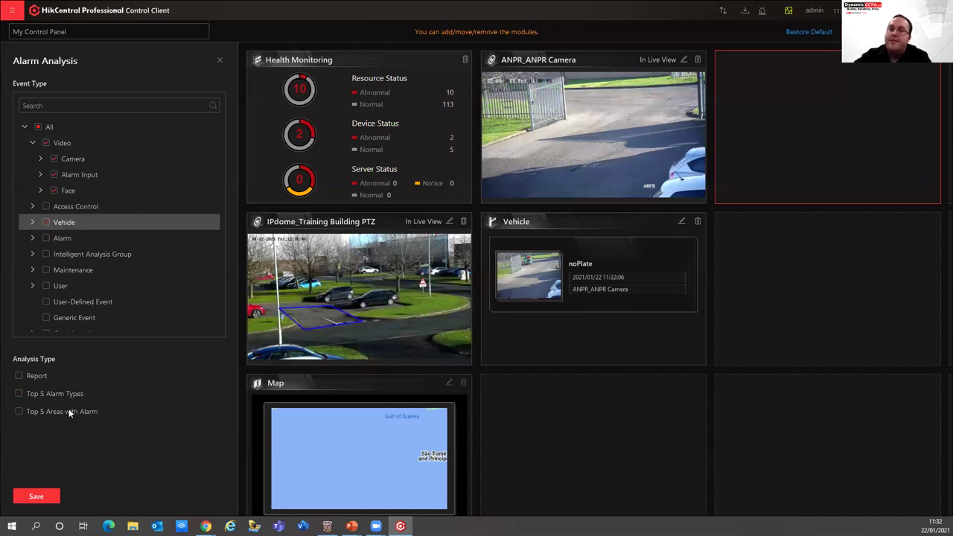
left_click(21, 395)
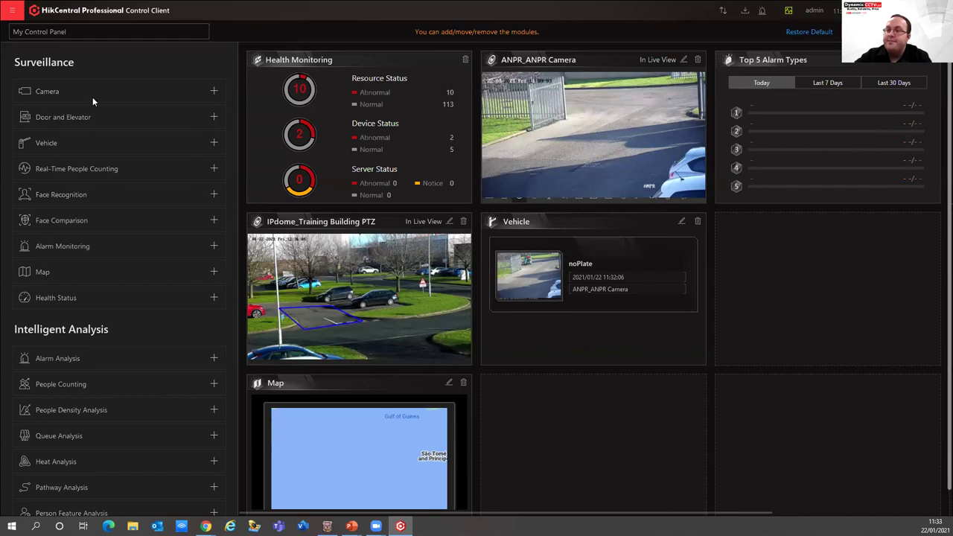
scroll(89, 359, "down", 2)
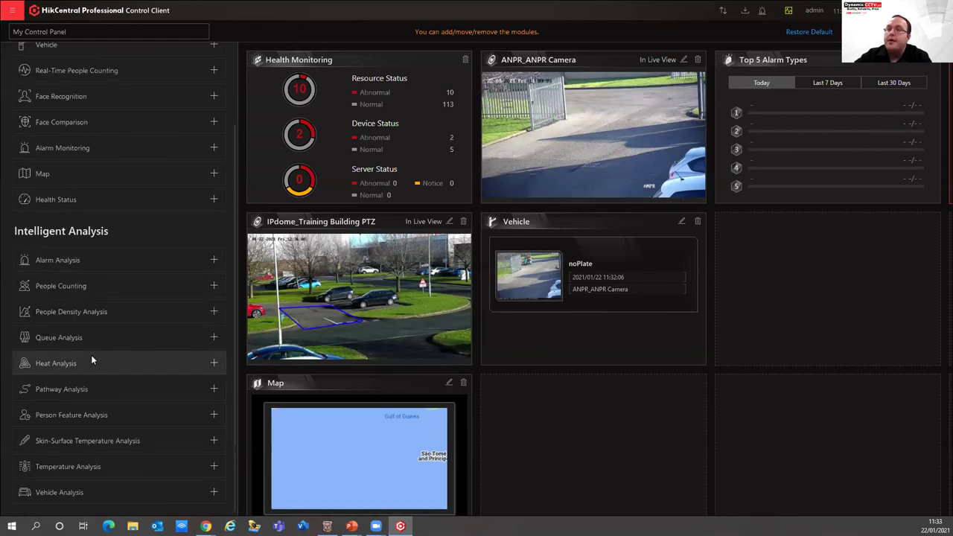
Add and save a Person Feature Analysis module for both Camera 01 cameras under X Model Deep In Mind
left_click(120, 419)
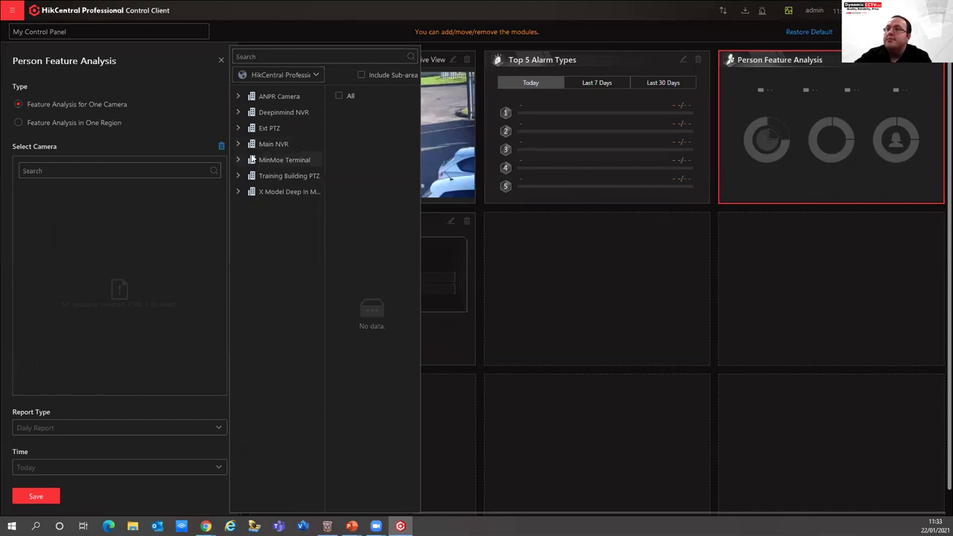
left_click(237, 191)
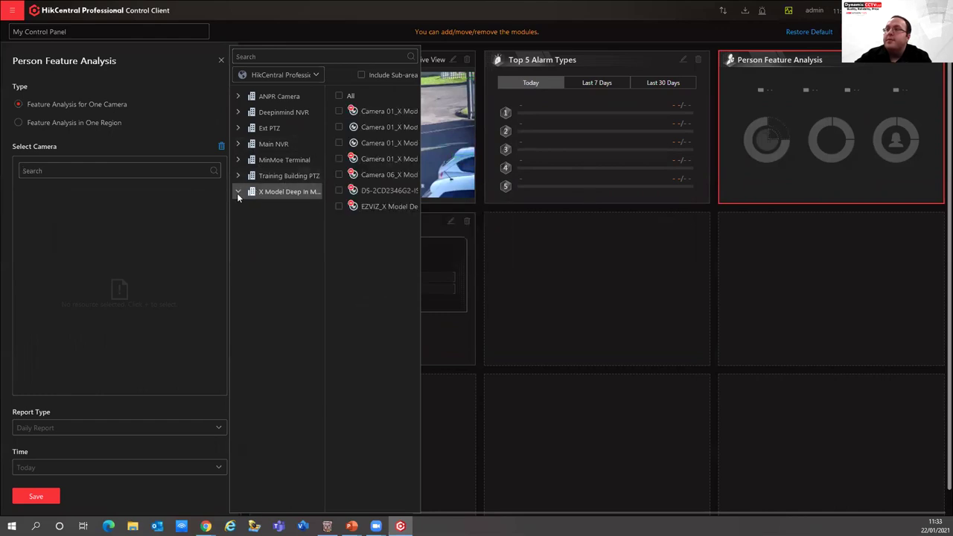
left_click(339, 126)
left_click(339, 142)
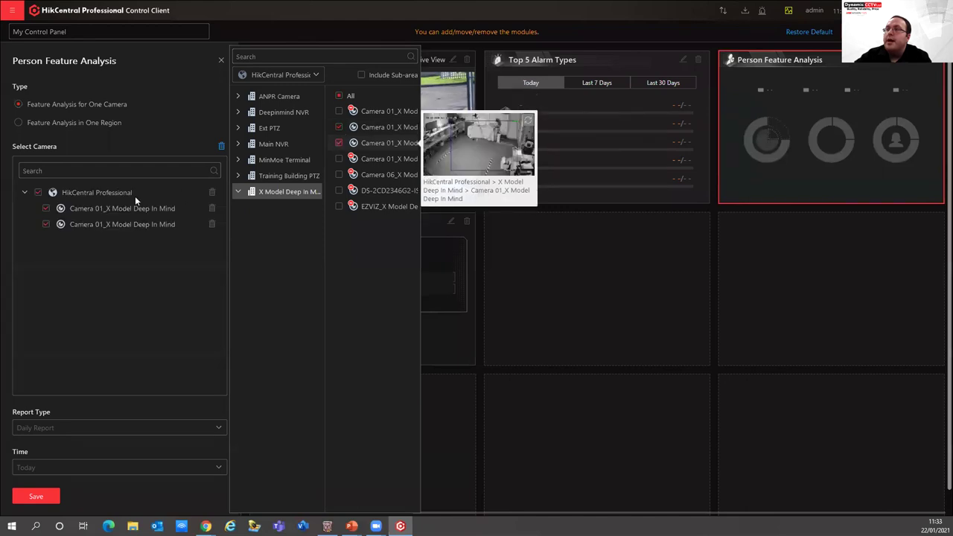
left_click(152, 117)
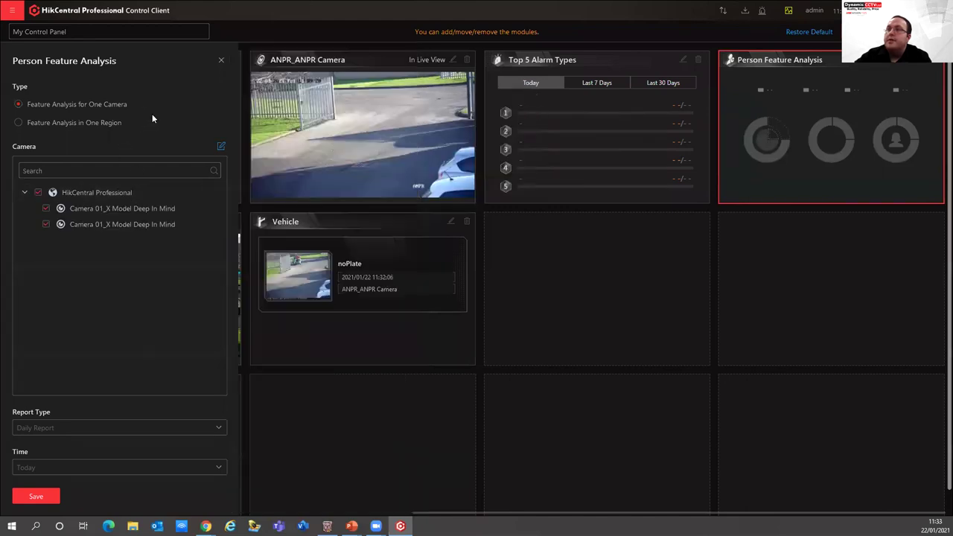
left_click(37, 497)
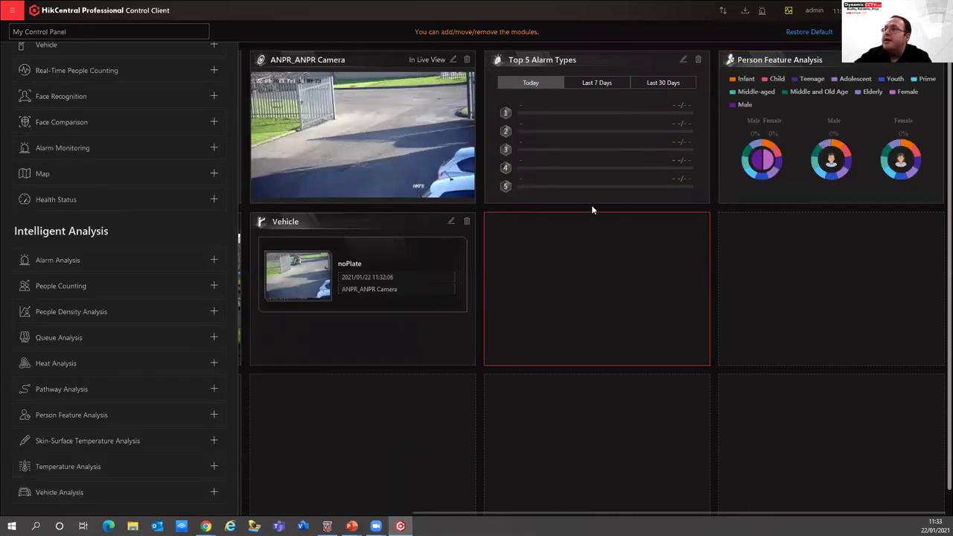
mouse_move(834, 164)
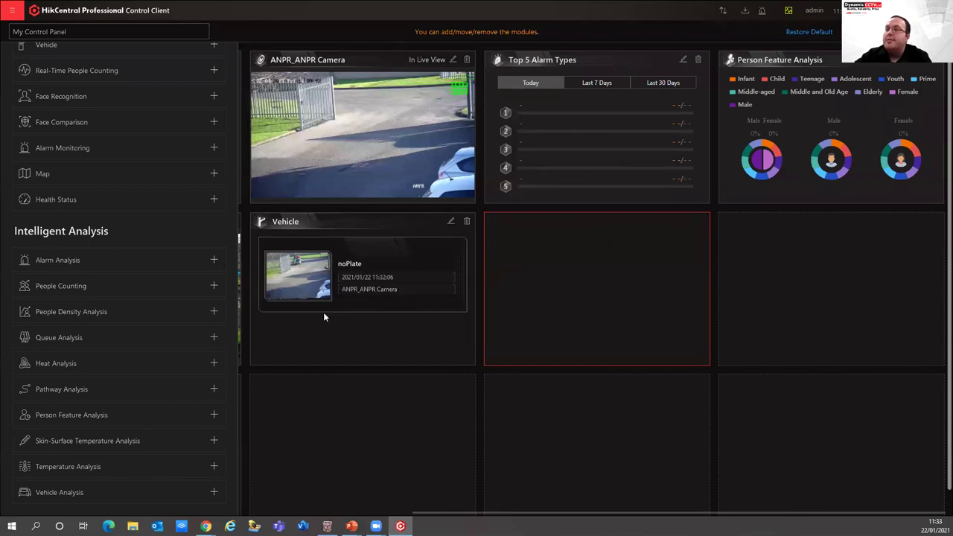
mouse_move(296, 287)
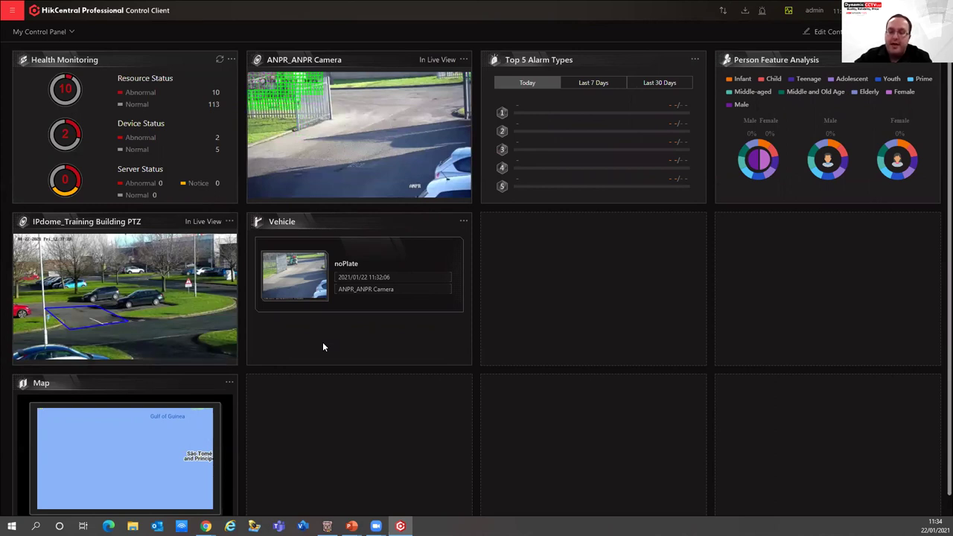
Enlarge the Training Building PTZ live view and digitally zoom into the car park
mouse_move(131, 307)
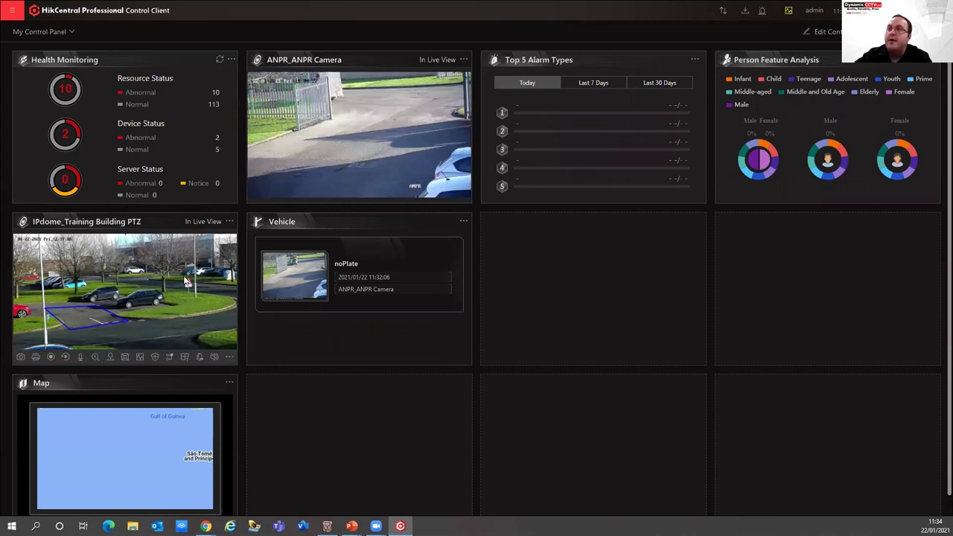
double_click(131, 306)
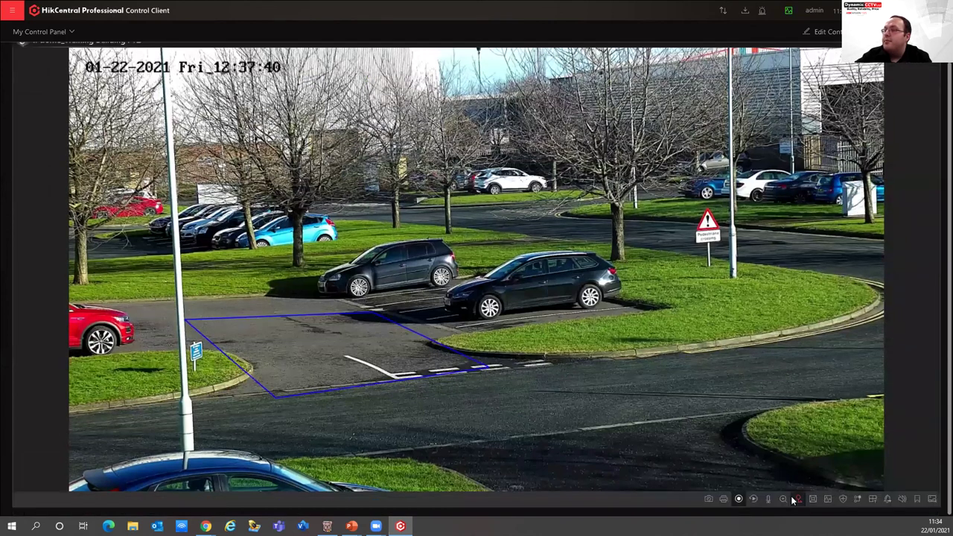
left_click(797, 499)
left_click_drag(140, 139, 393, 292)
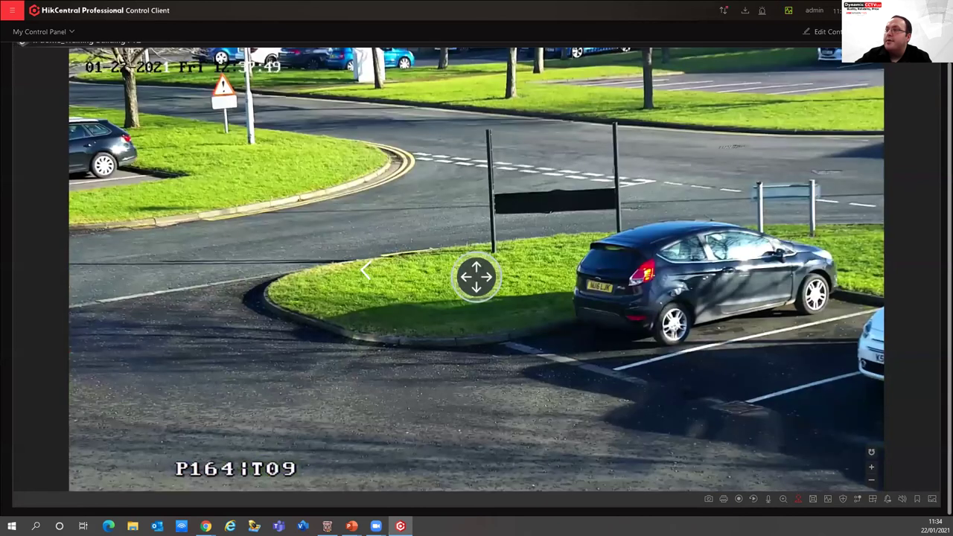
Pan the PTZ camera left, restore the dashboard, and open the module navigation menu
left_click(365, 271)
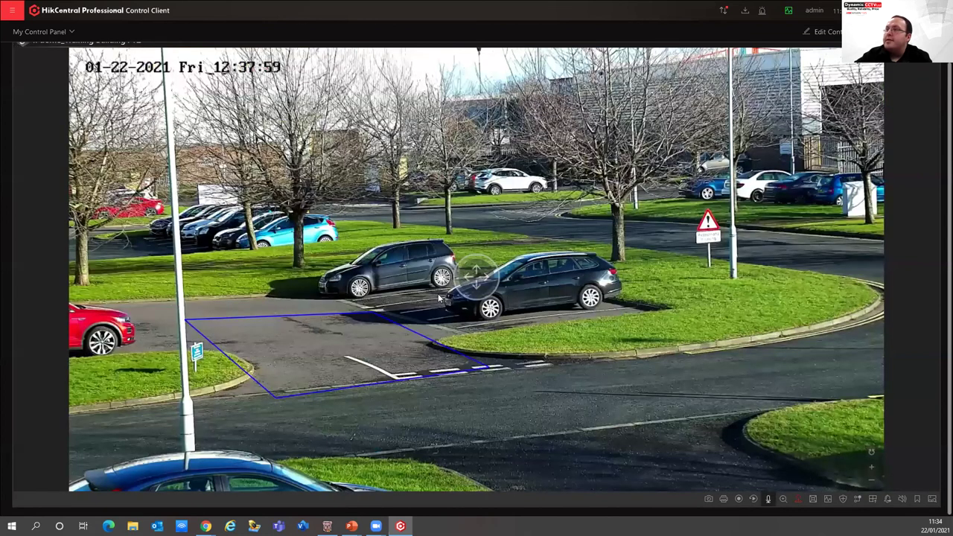
double_click(438, 299)
left_click(12, 9)
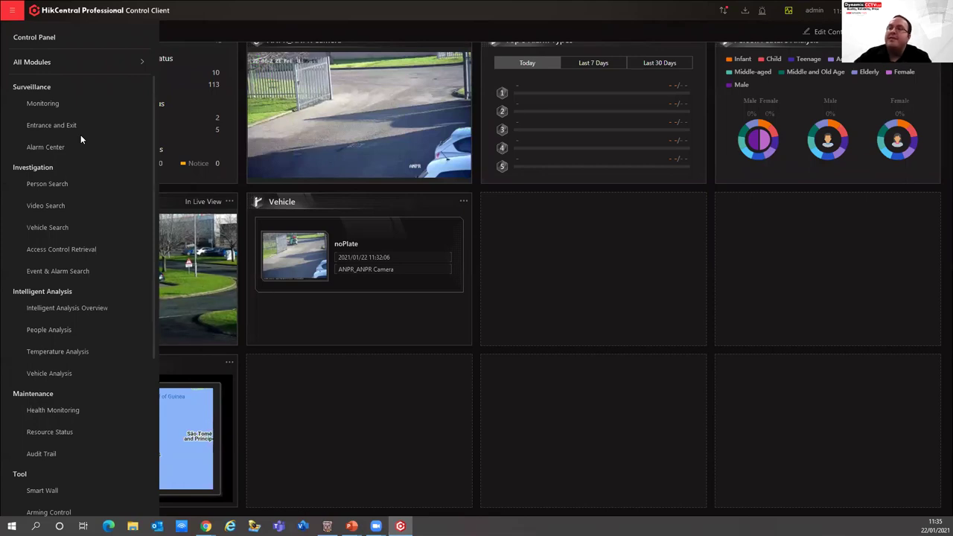
scroll(80, 134, "down", 2)
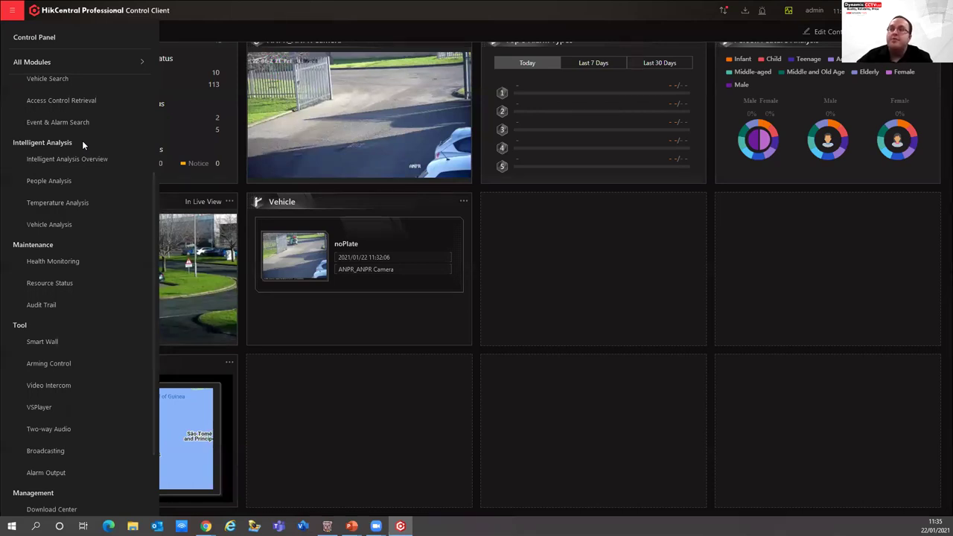
scroll(80, 138, "up", 3)
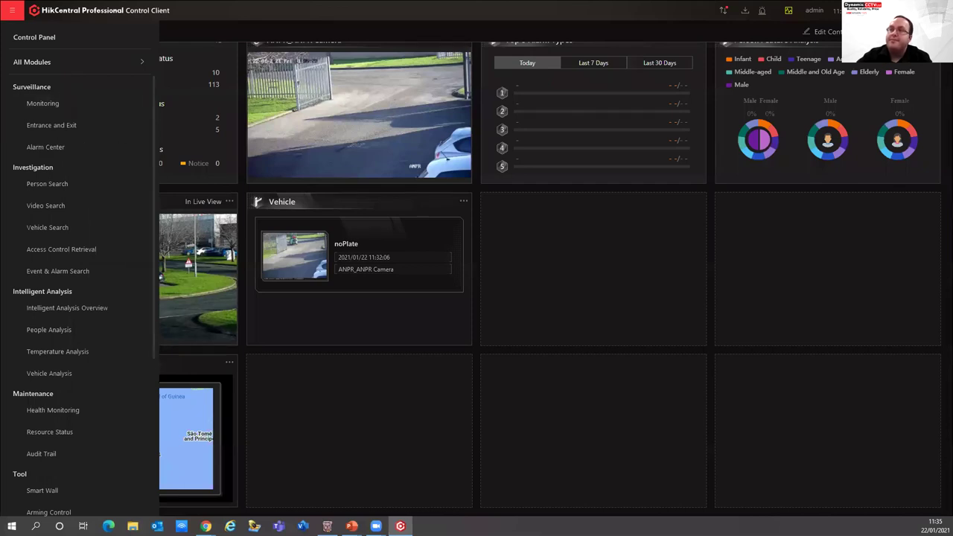
left_click(56, 102)
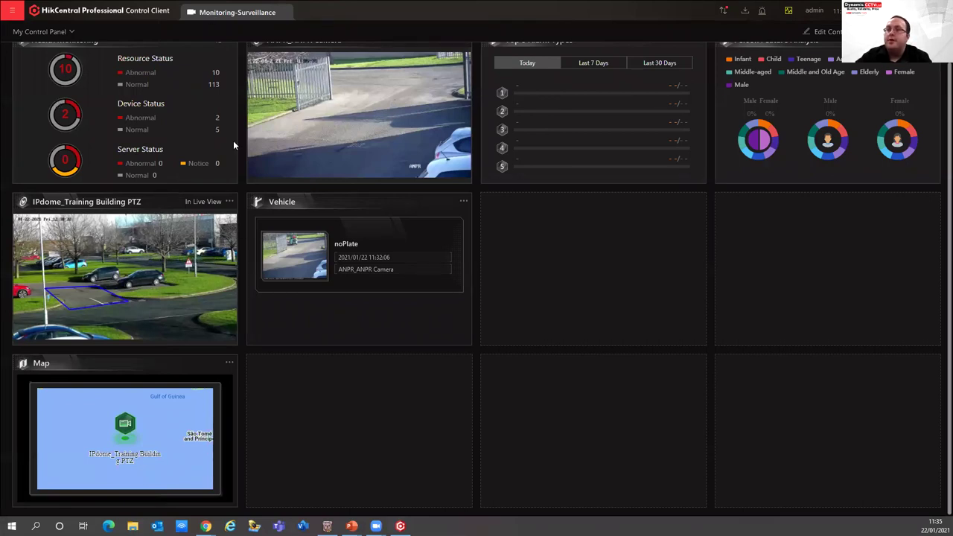
Switch to Monitoring and expand Main NVR to list its cameras
left_click(236, 14)
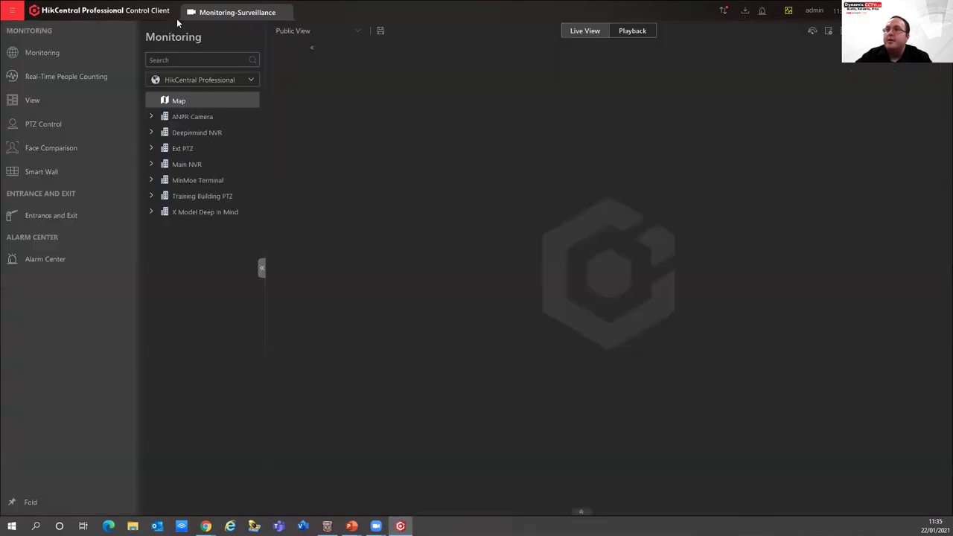
left_click(150, 166)
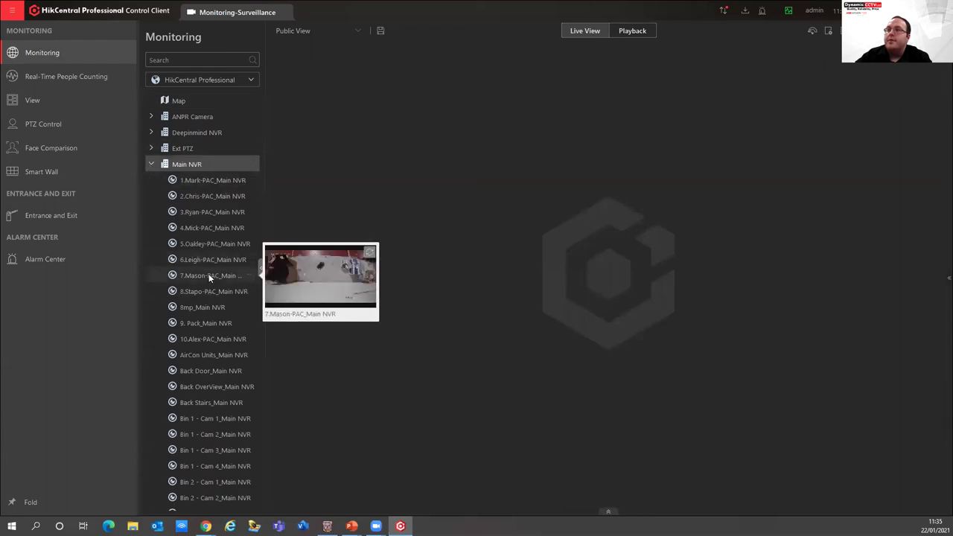
scroll(209, 290, "down", 5)
scroll(212, 470, "down", 1)
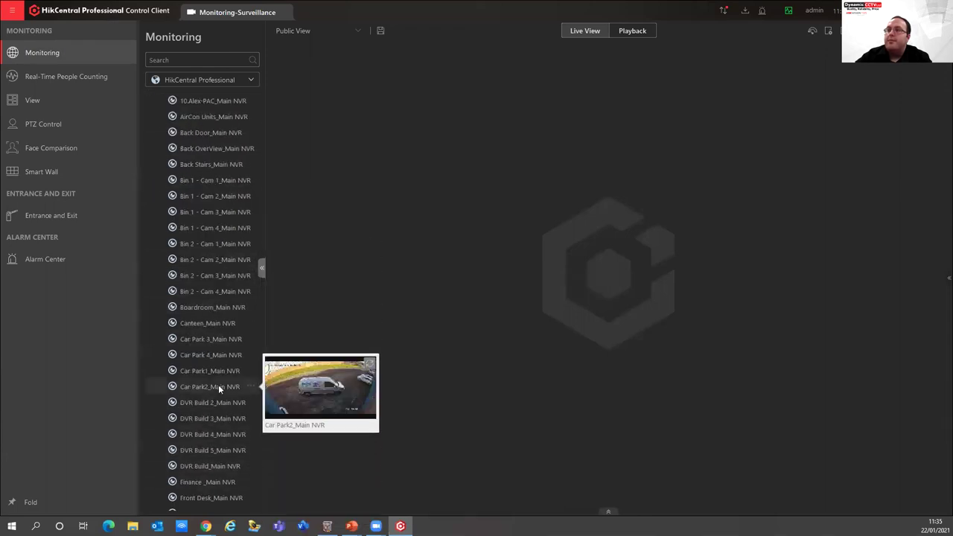
Open Car Park 4, Car Park1 and Car Park2 as live windows and review the window division layouts
double_click(216, 350)
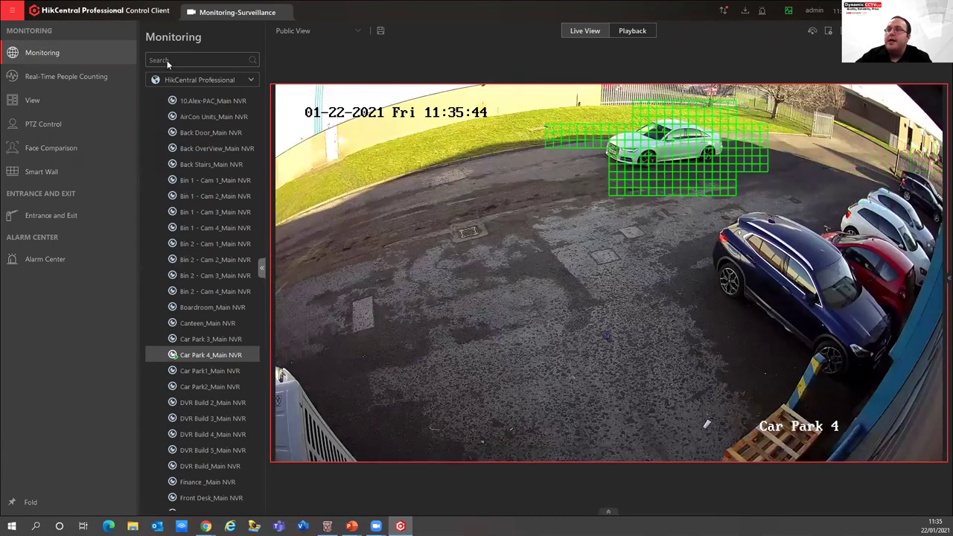
double_click(187, 371)
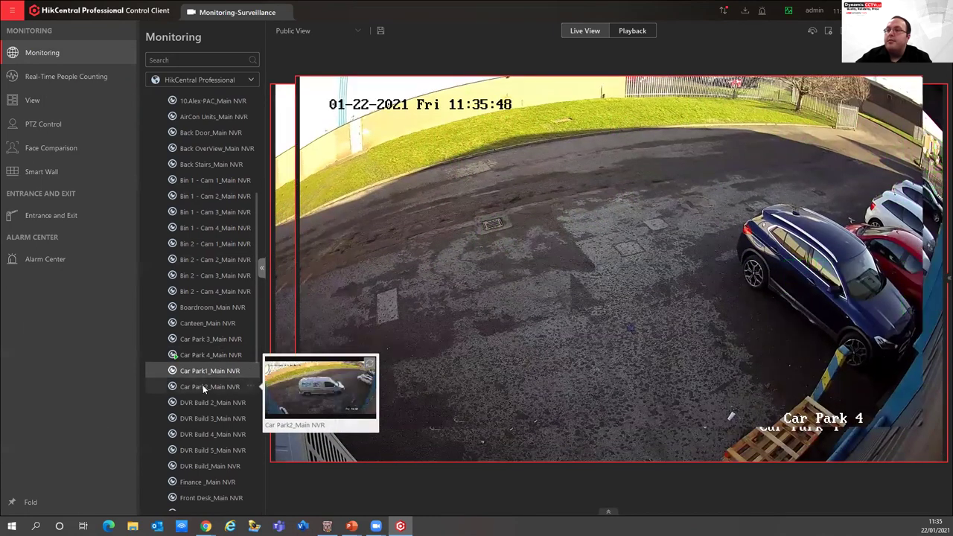
double_click(213, 395)
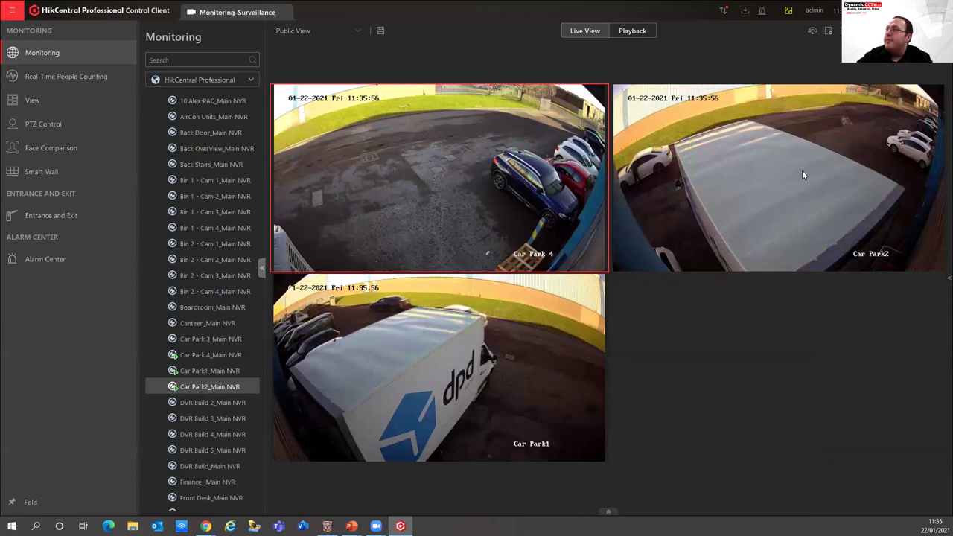
left_click(828, 30)
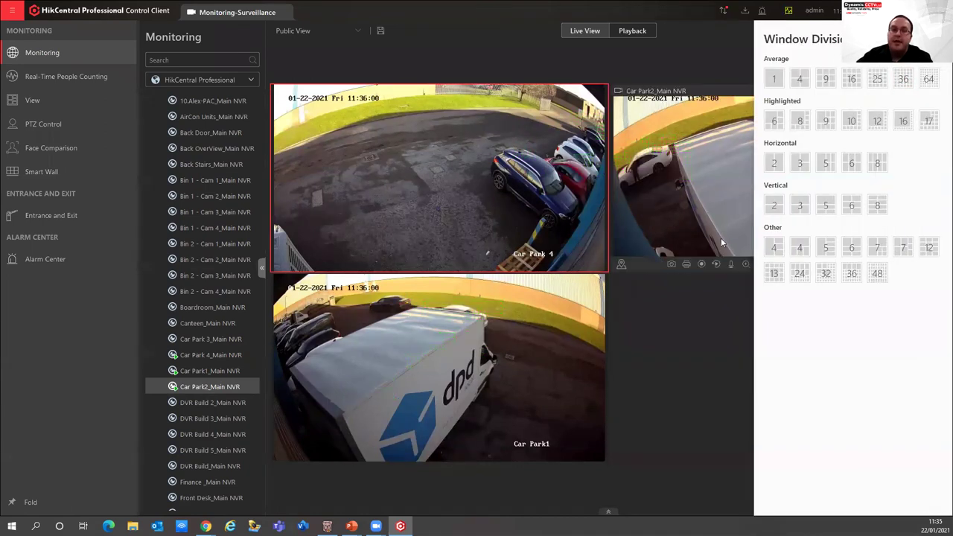
left_click(668, 41)
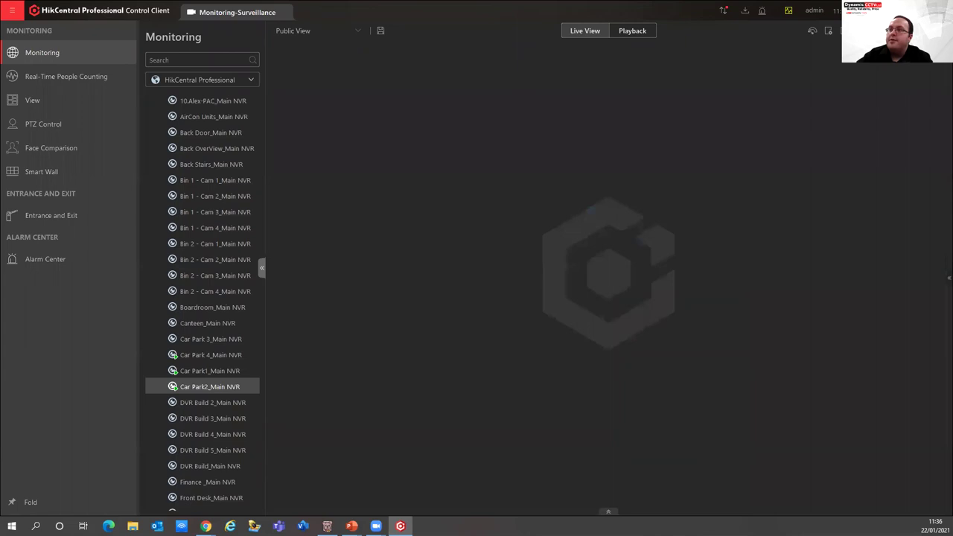
Filter the camera list by 'ptz' and play iPdome_Ext PTZ in live view
scroll(219, 293, "up", 5)
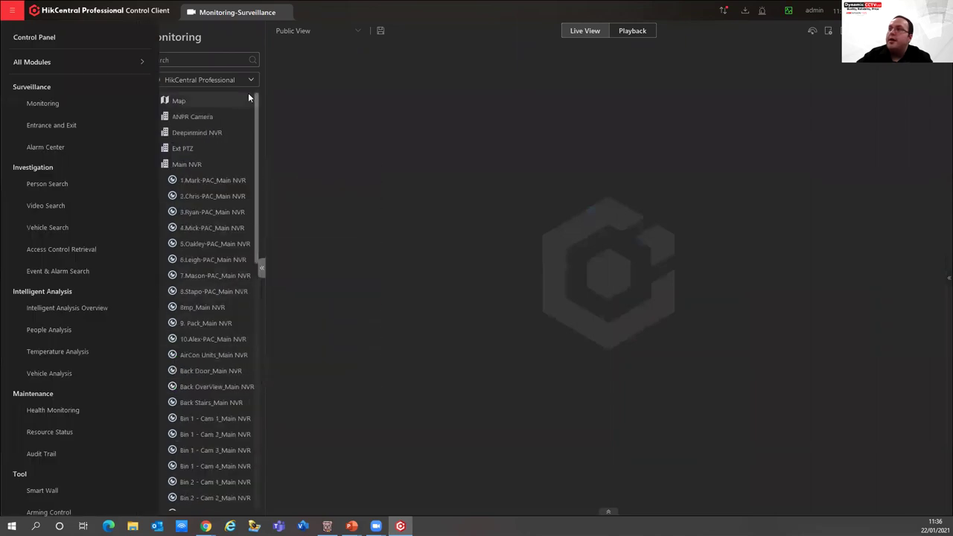
left_click(222, 62)
left_click(222, 64)
type("p")
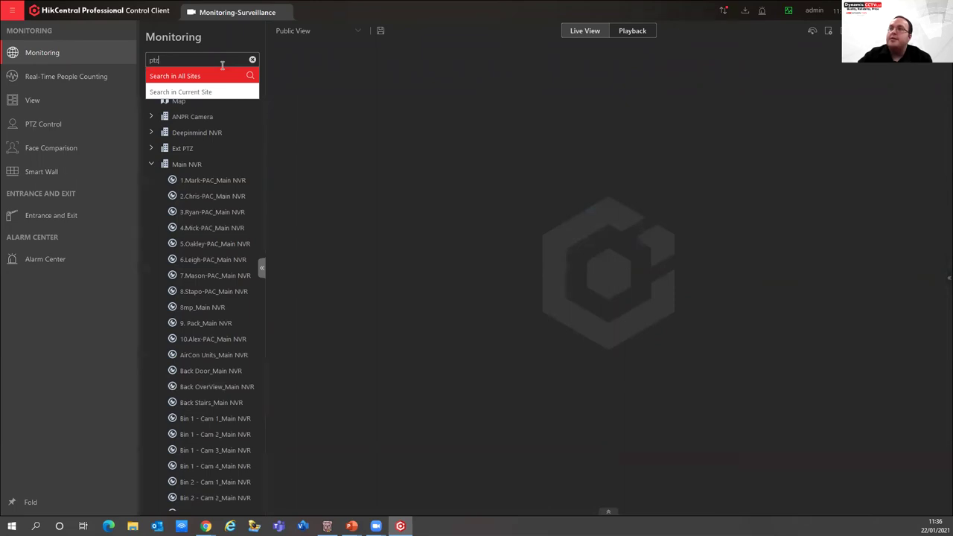
type("tz")
key("Return")
mouse_move(164, 130)
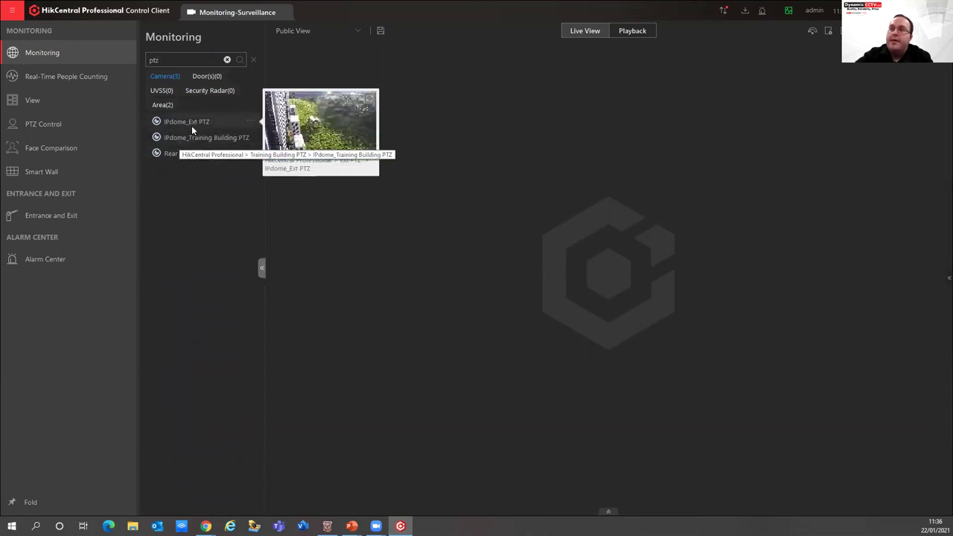
double_click(197, 124)
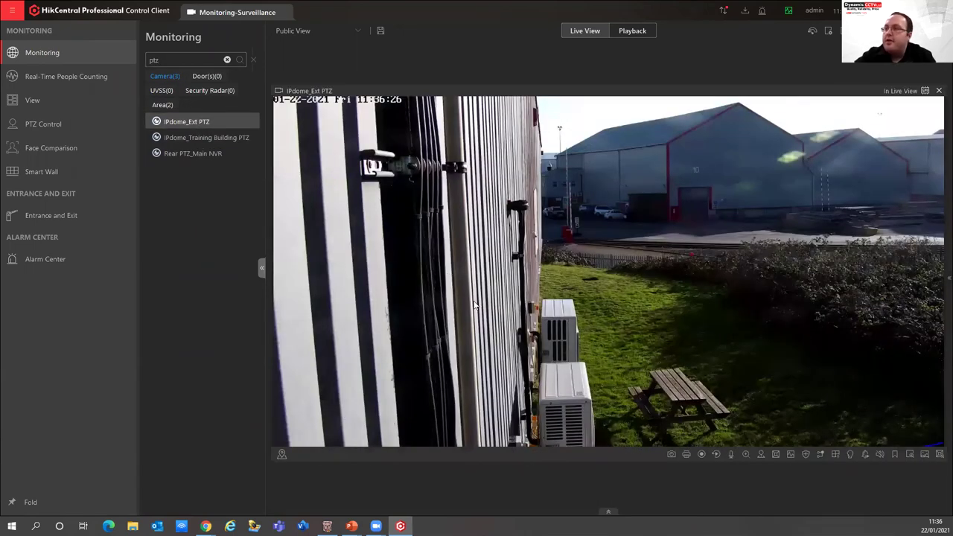
Enable PTZ control on iPdome_Ext PTZ and test area zoom in, zoom out and panning
left_click(761, 455)
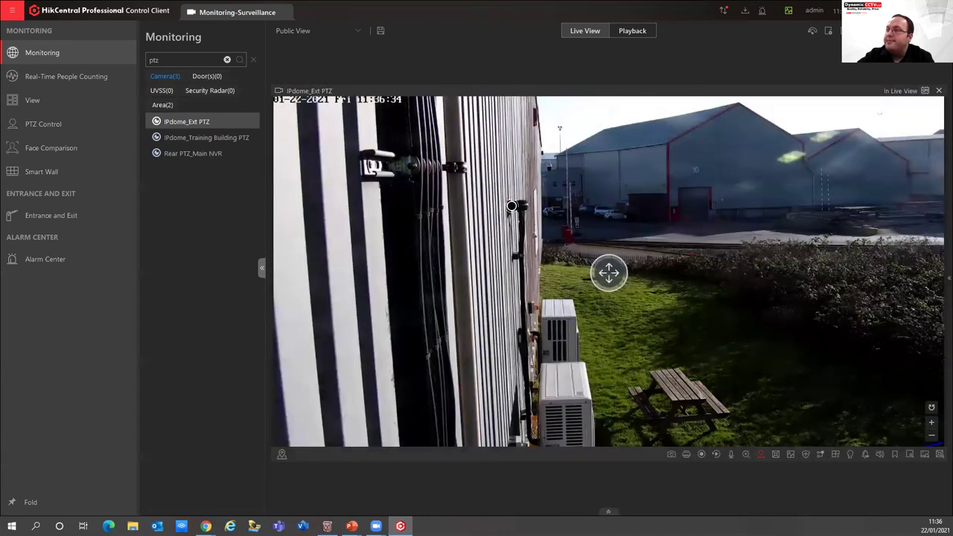
left_click_drag(626, 220, 750, 273)
left_click_drag(869, 338, 904, 353)
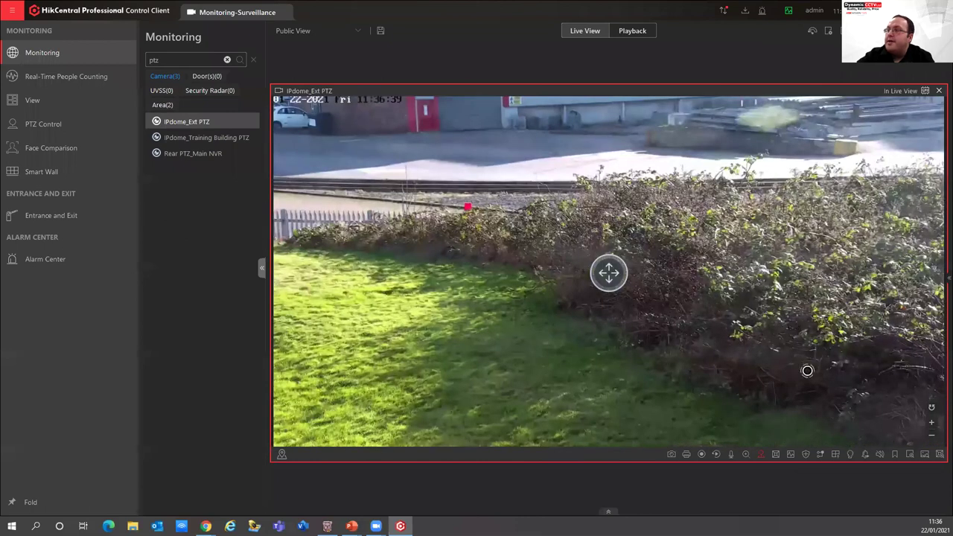
left_click_drag(814, 392, 274, 88)
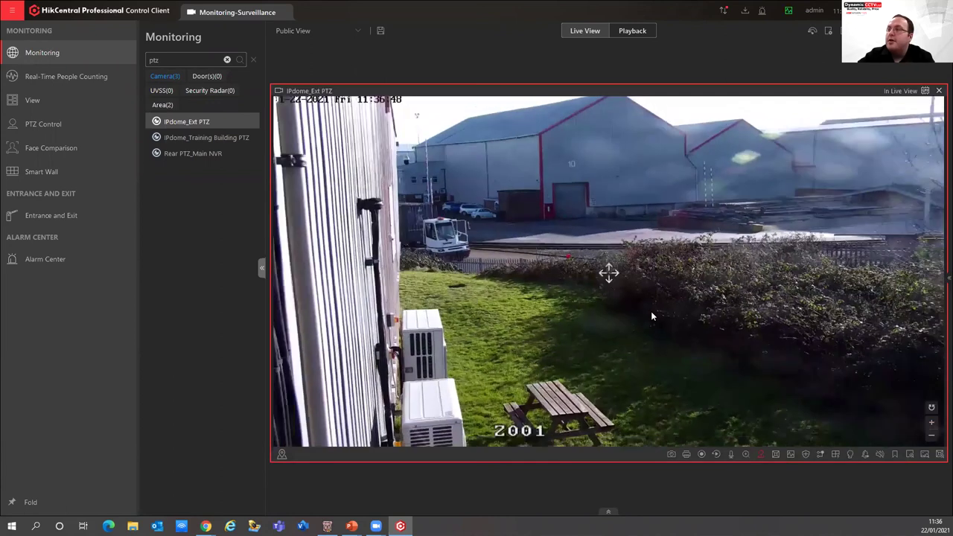
left_click_drag(695, 272, 472, 160)
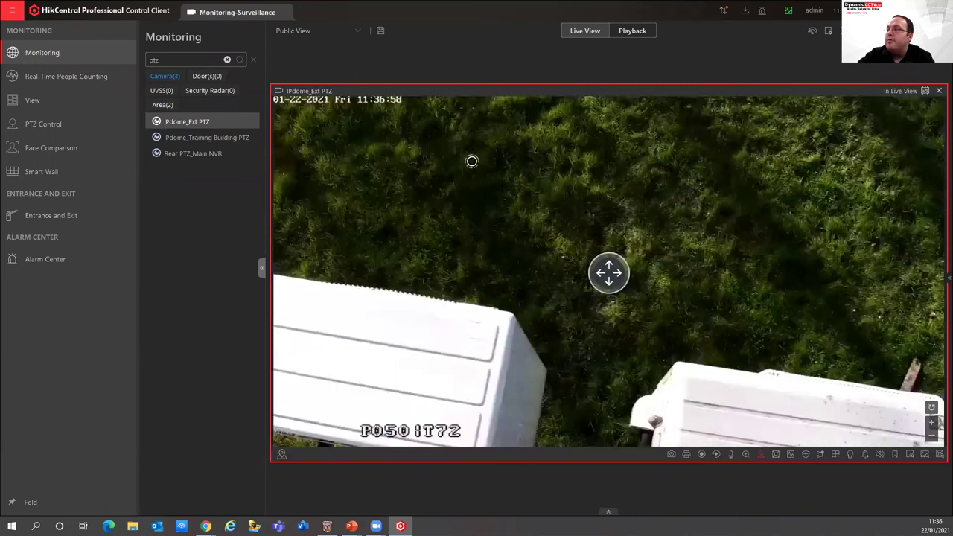
Pan the camera toward the picnic table, area-zoom onto it, then zoom back out
left_click_drag(725, 215, 709, 166)
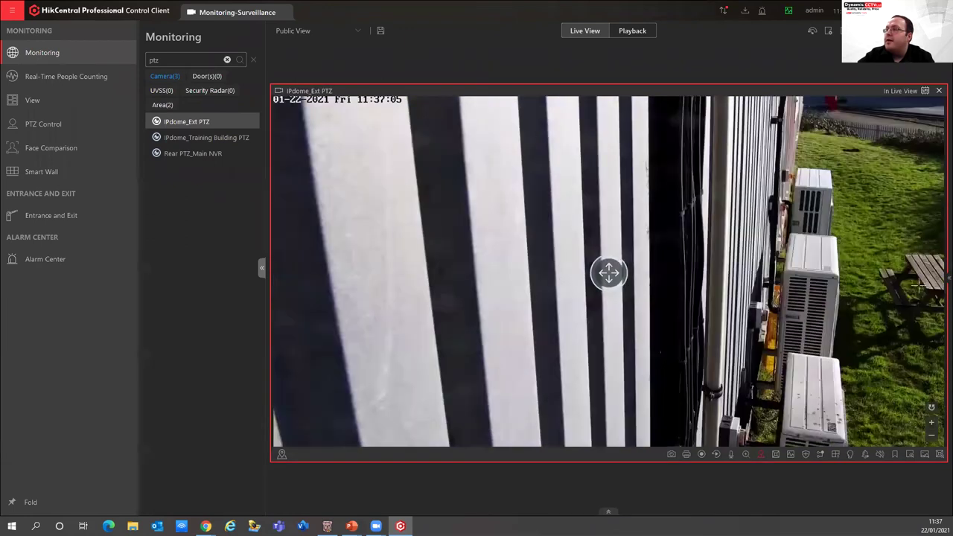
left_click(938, 316)
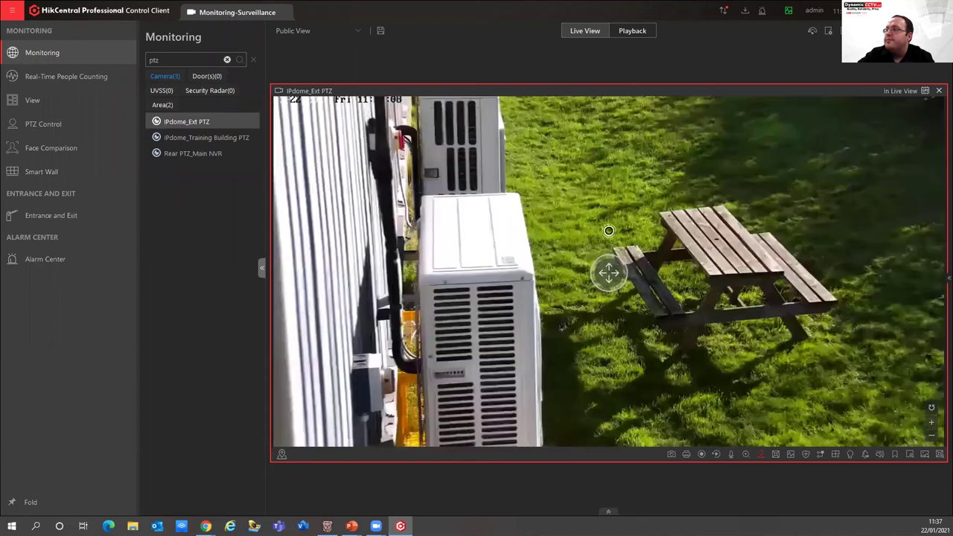
left_click_drag(605, 152, 860, 392)
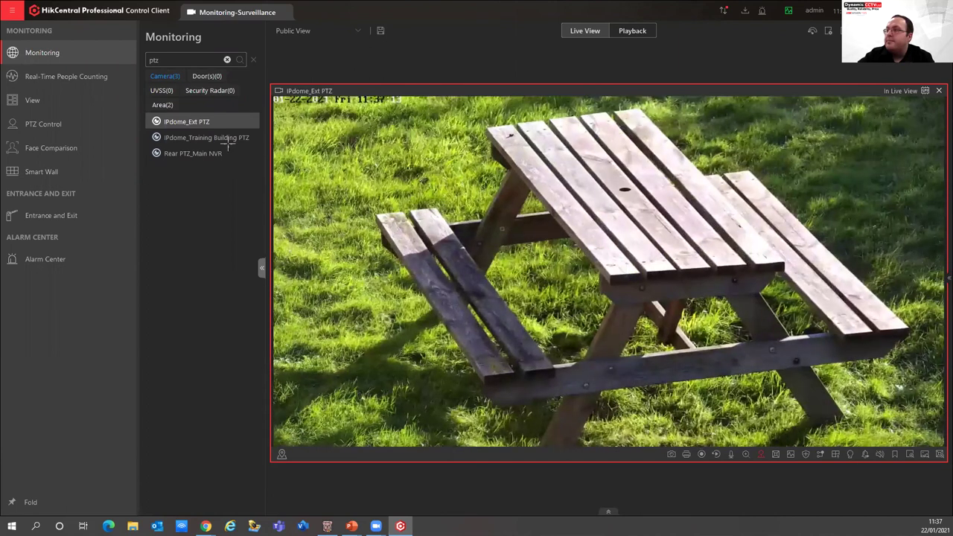
left_click_drag(882, 409, 260, 92)
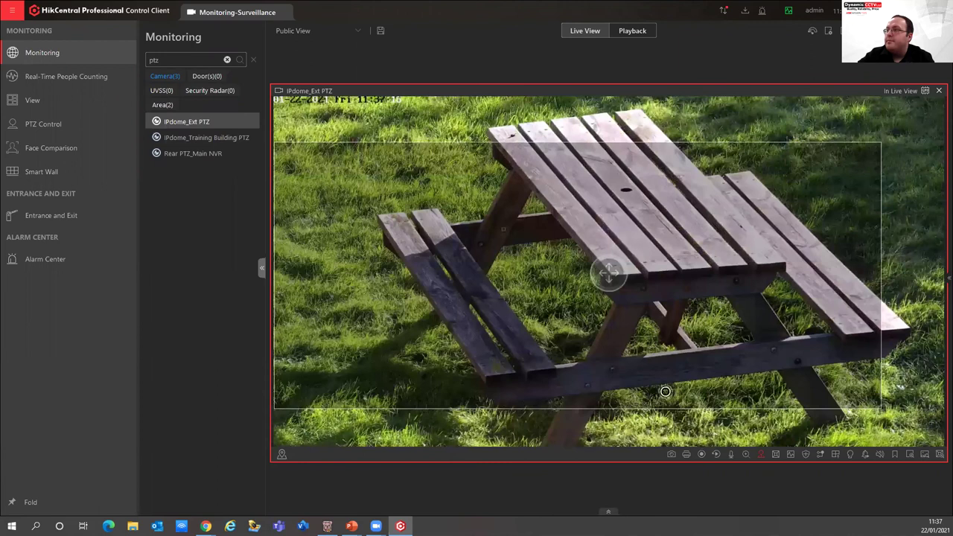